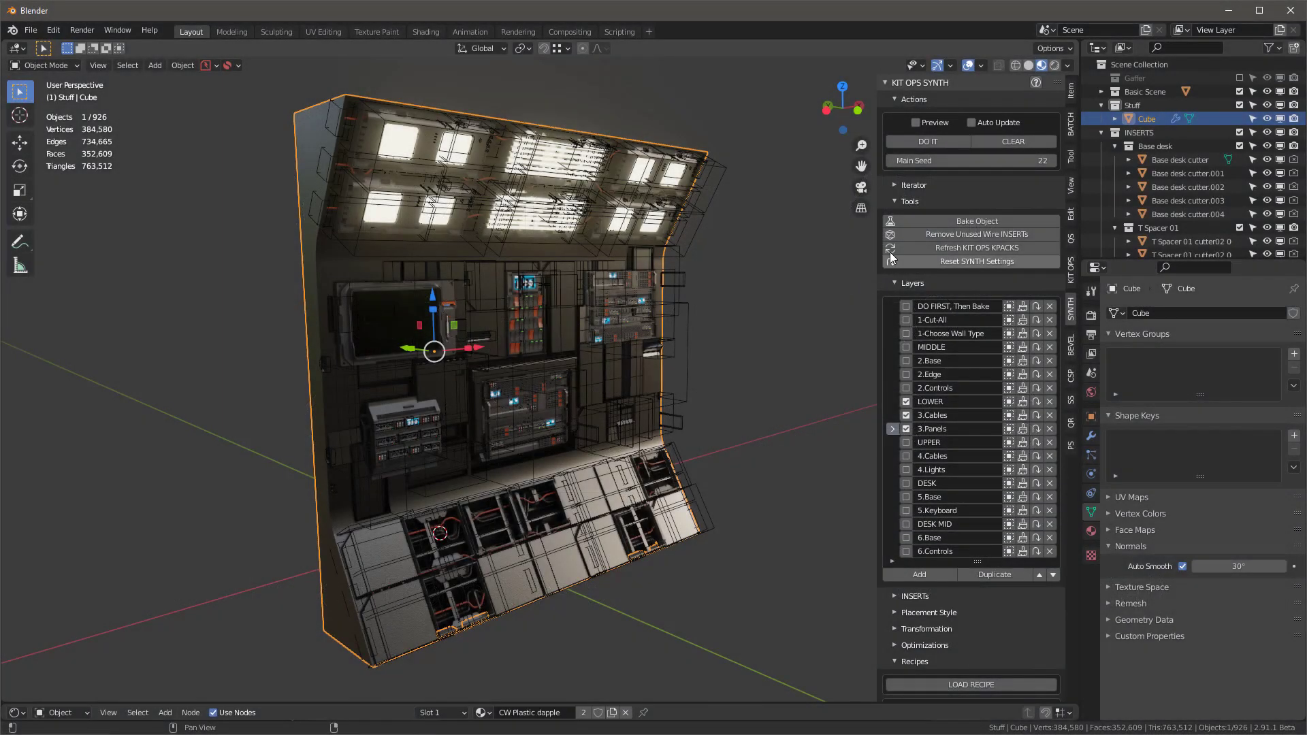
Bake the active SYNTH layers and remove unused wire INSERTs, leaving 801 objects.
{"action": "left_click", "coordinate": [983, 221]}
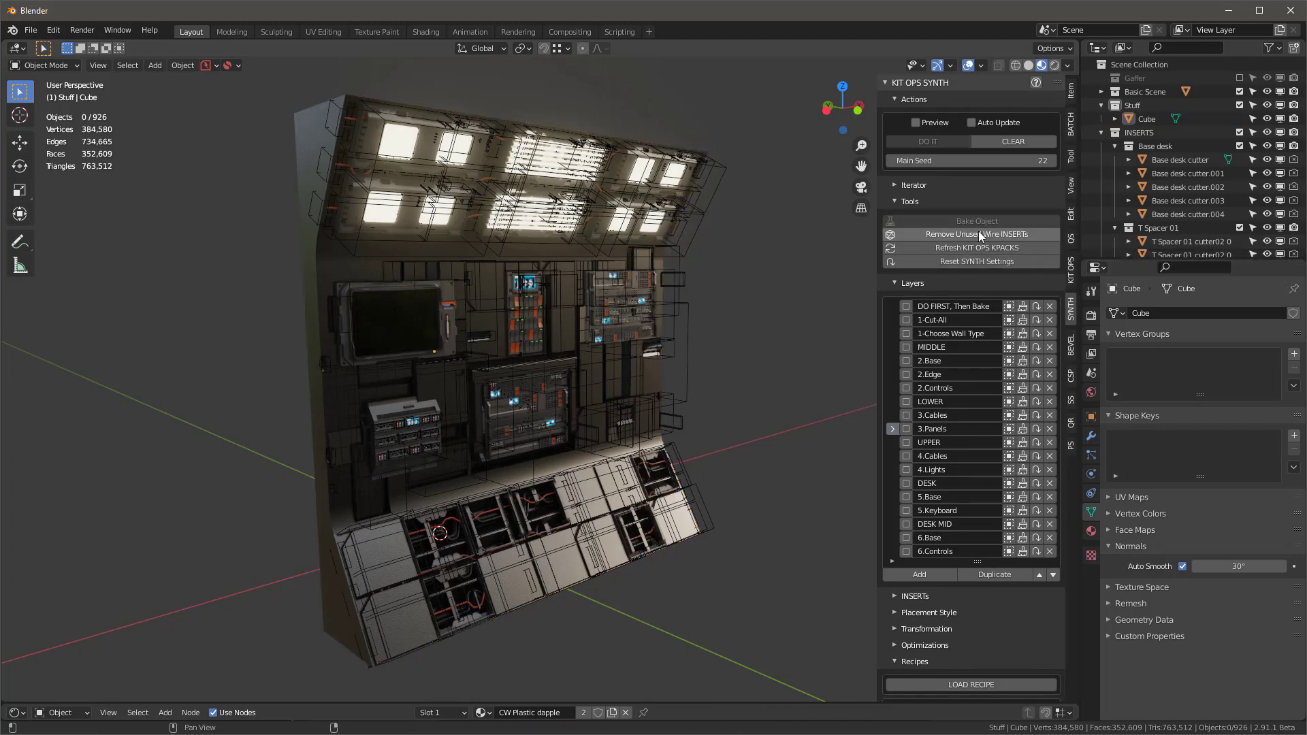
{"action": "left_click", "coordinate": [978, 237]}
{"action": "middle_click_drag", "start_coordinate": [517, 300], "coordinate": [508, 342]}
{"action": "scroll", "coordinate": [509, 341], "scroll_direction": "down", "scroll_amount": 2}
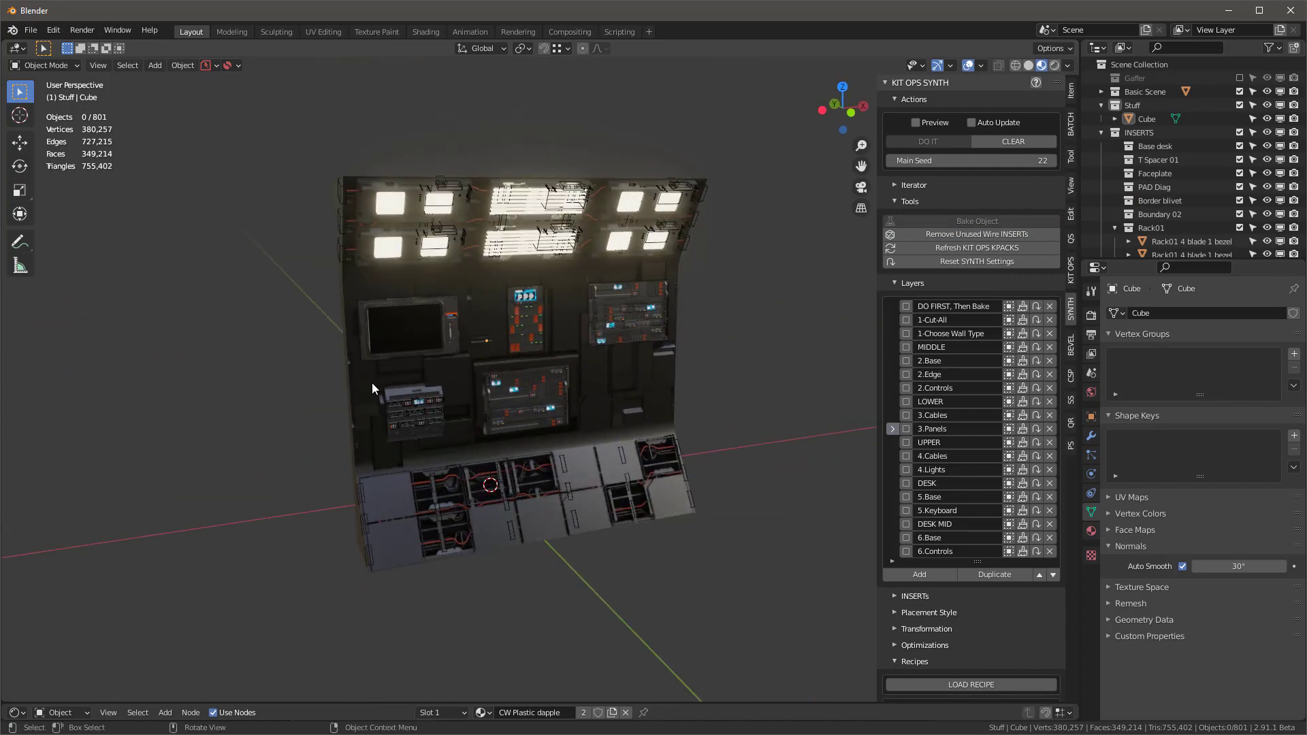
Select the Cube wall panel and hide it in the outliner.
{"action": "left_click", "coordinate": [669, 368]}
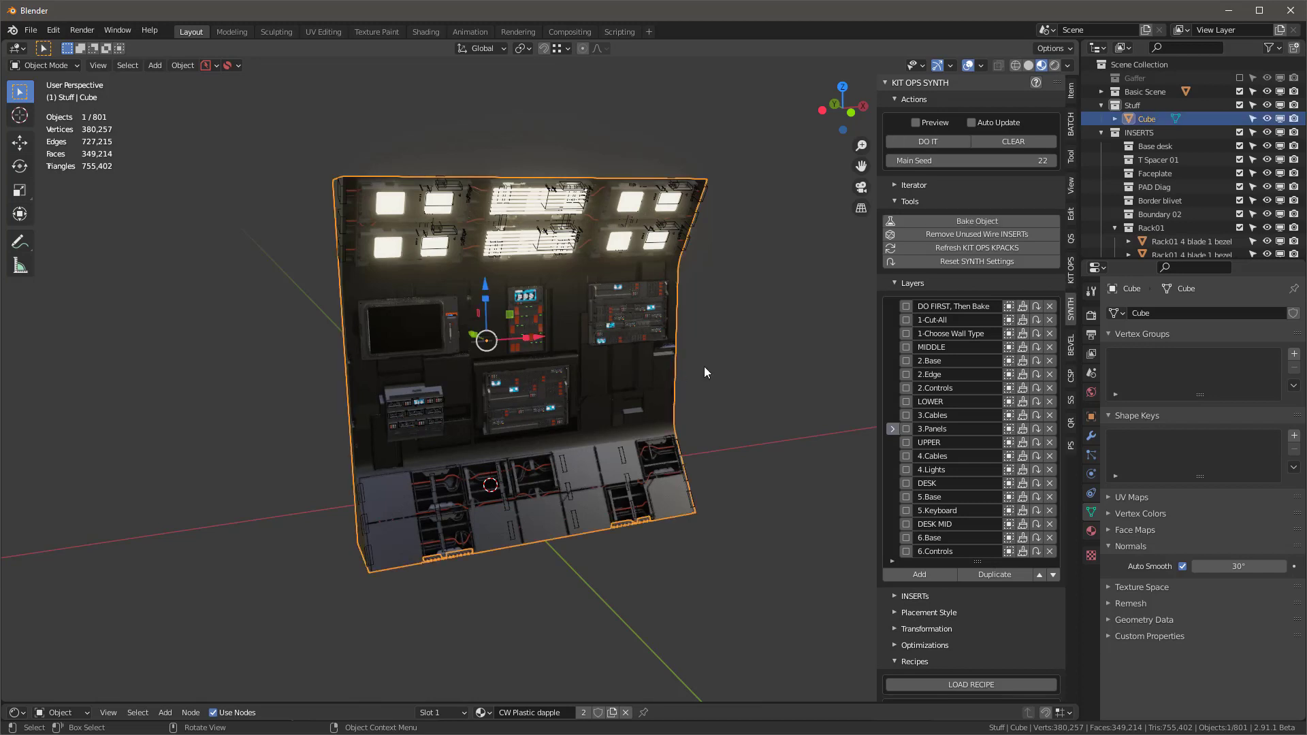
{"action": "left_click", "coordinate": [1266, 118]}
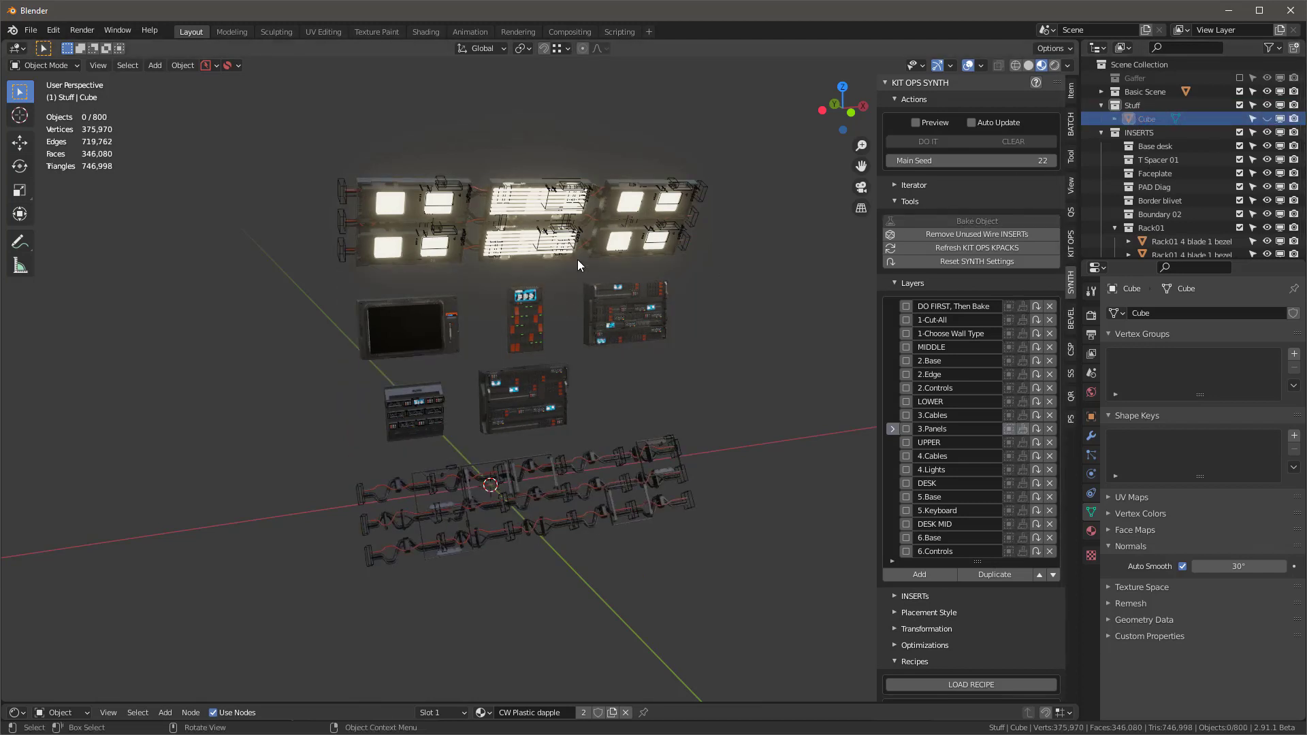
Select all inserts and remove their KIT OPS props.
{"action": "key", "text": "a"}
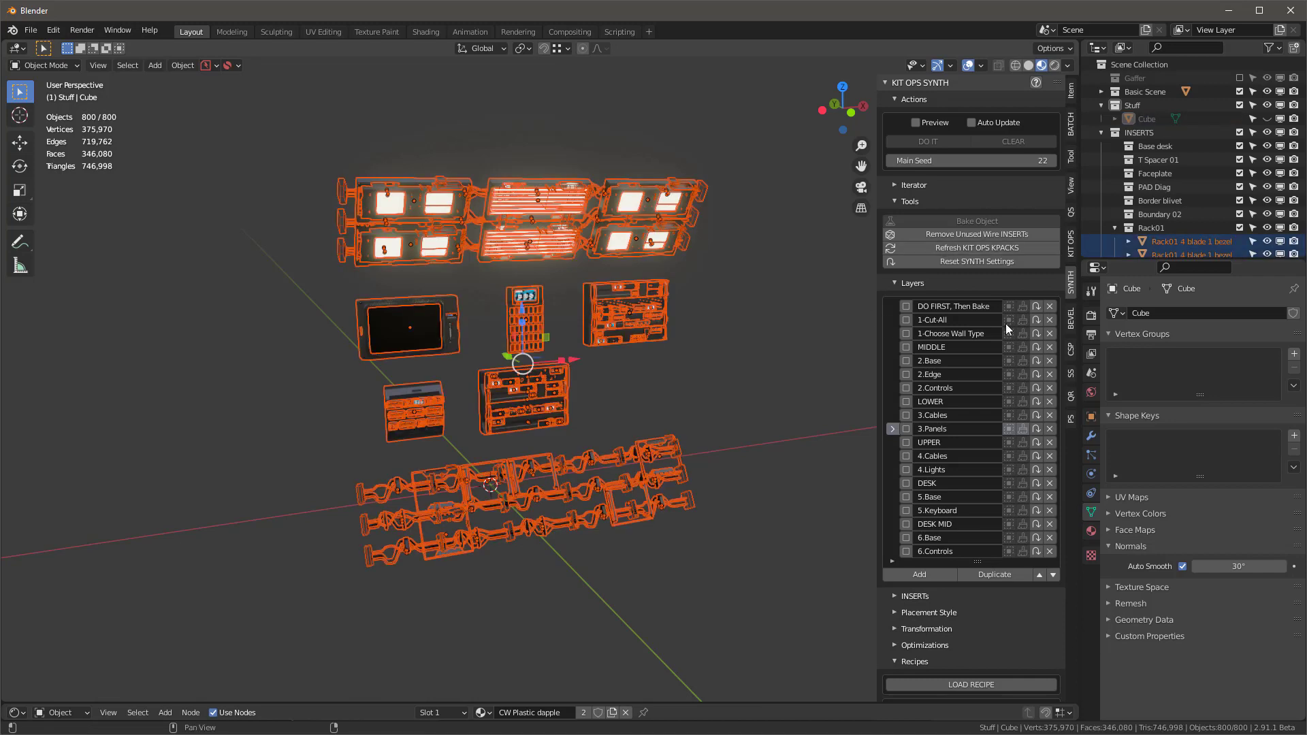
{"action": "left_click", "coordinate": [1073, 243]}
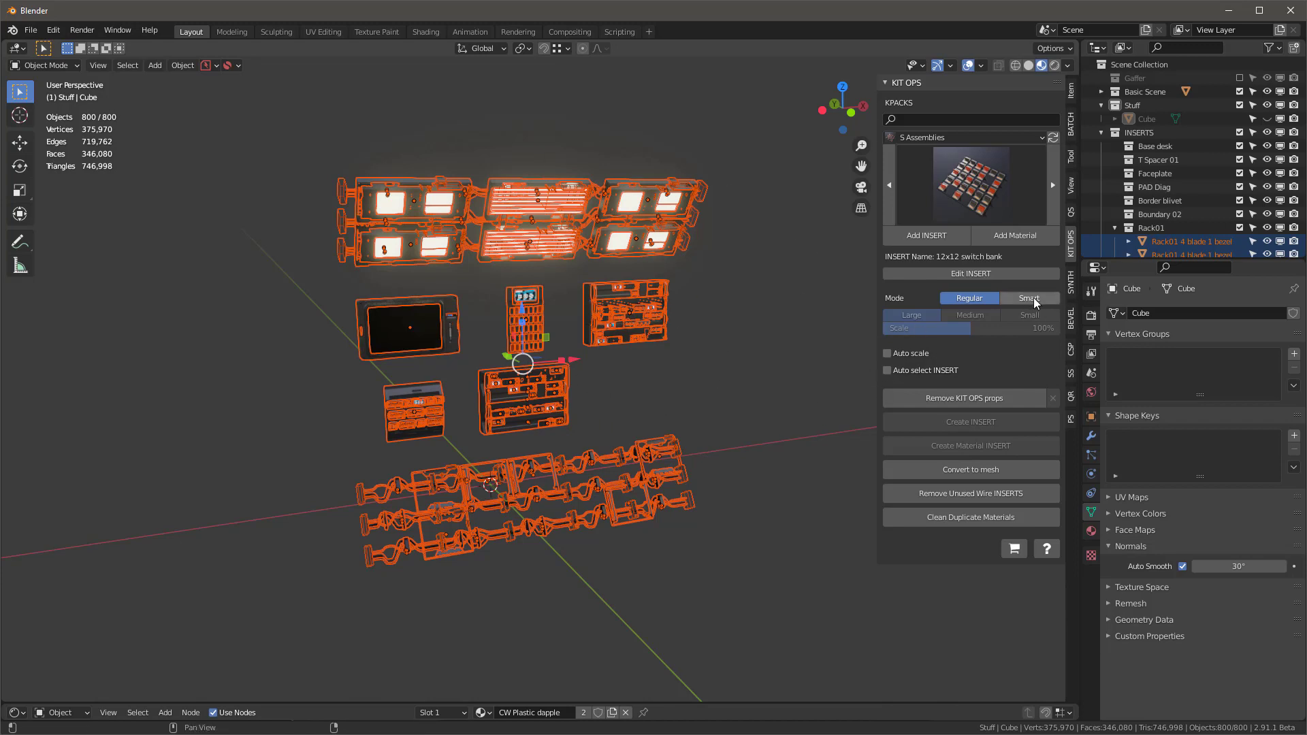
{"action": "left_click", "coordinate": [981, 399]}
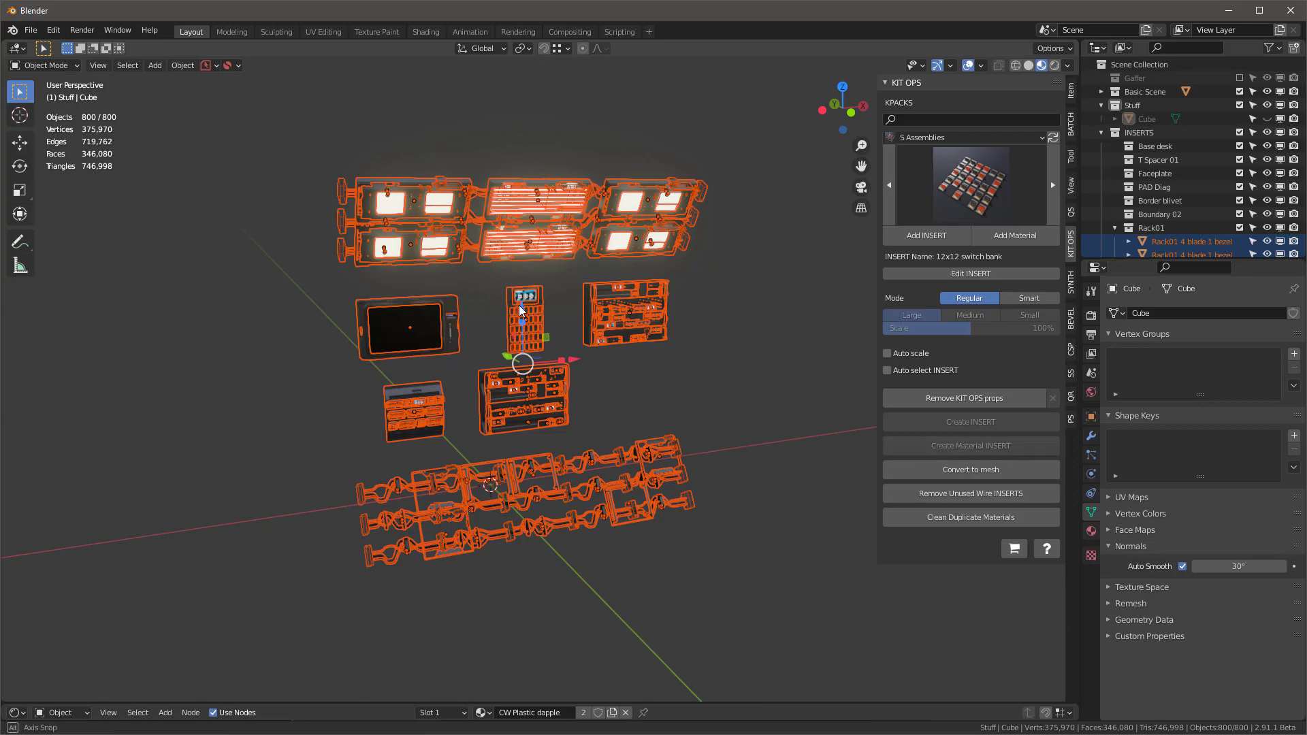
{"action": "middle_click_drag", "start_coordinate": [521, 309], "coordinate": [526, 225]}
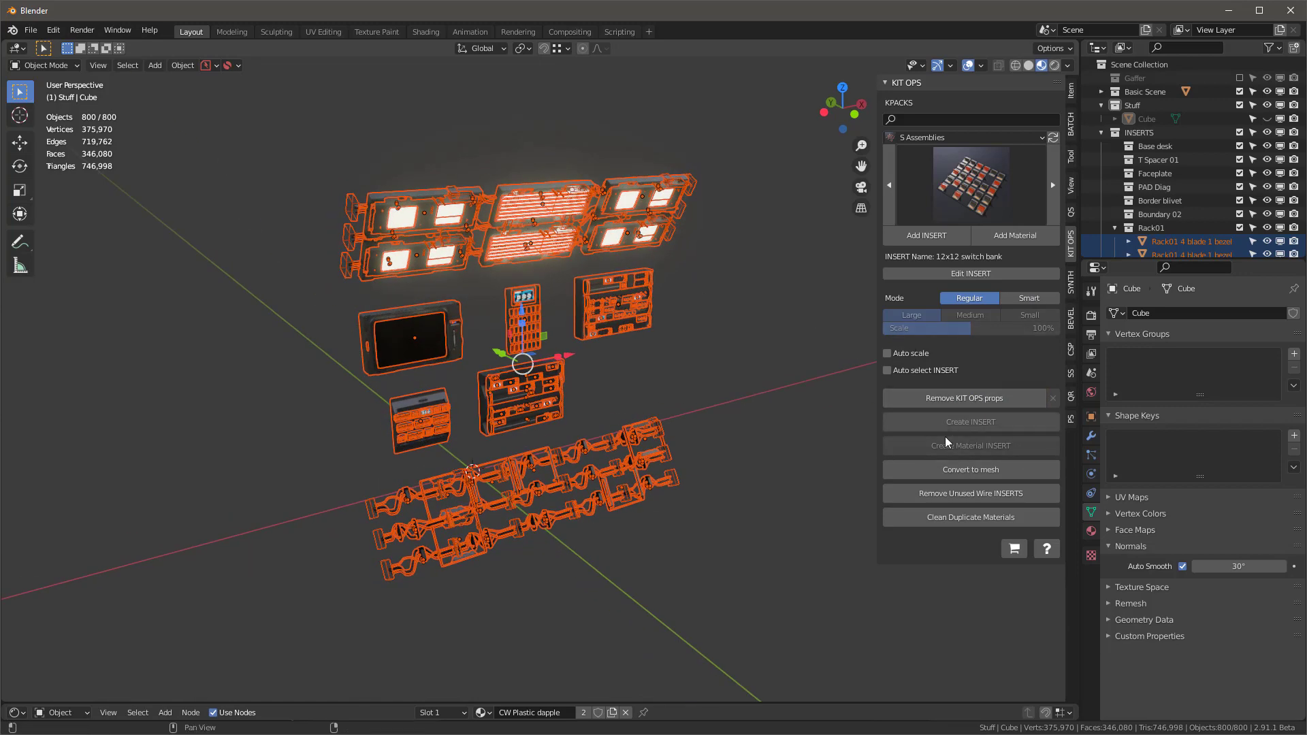
Reselect all inserts with the top-right rack panel active and convert them to meshes.
{"action": "left_click", "coordinate": [962, 469]}
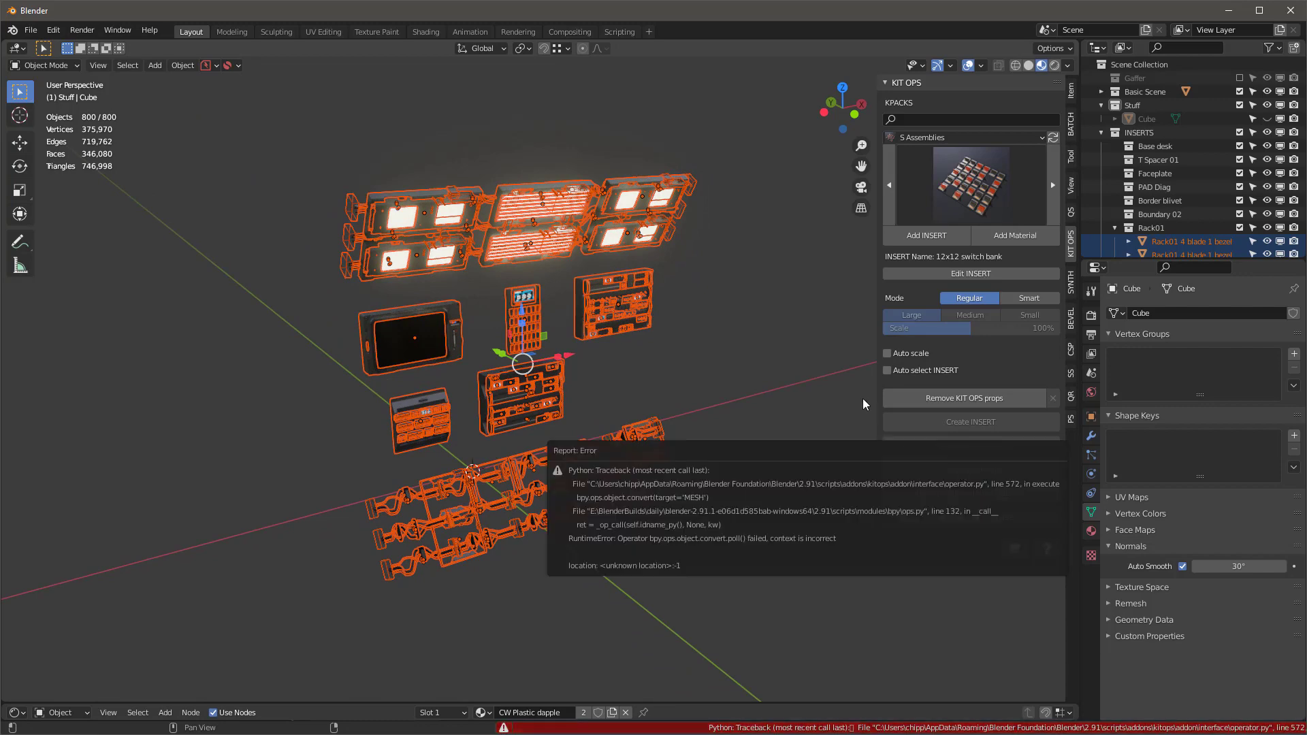
{"action": "key", "text": "alt+a"}
{"action": "key", "text": "a"}
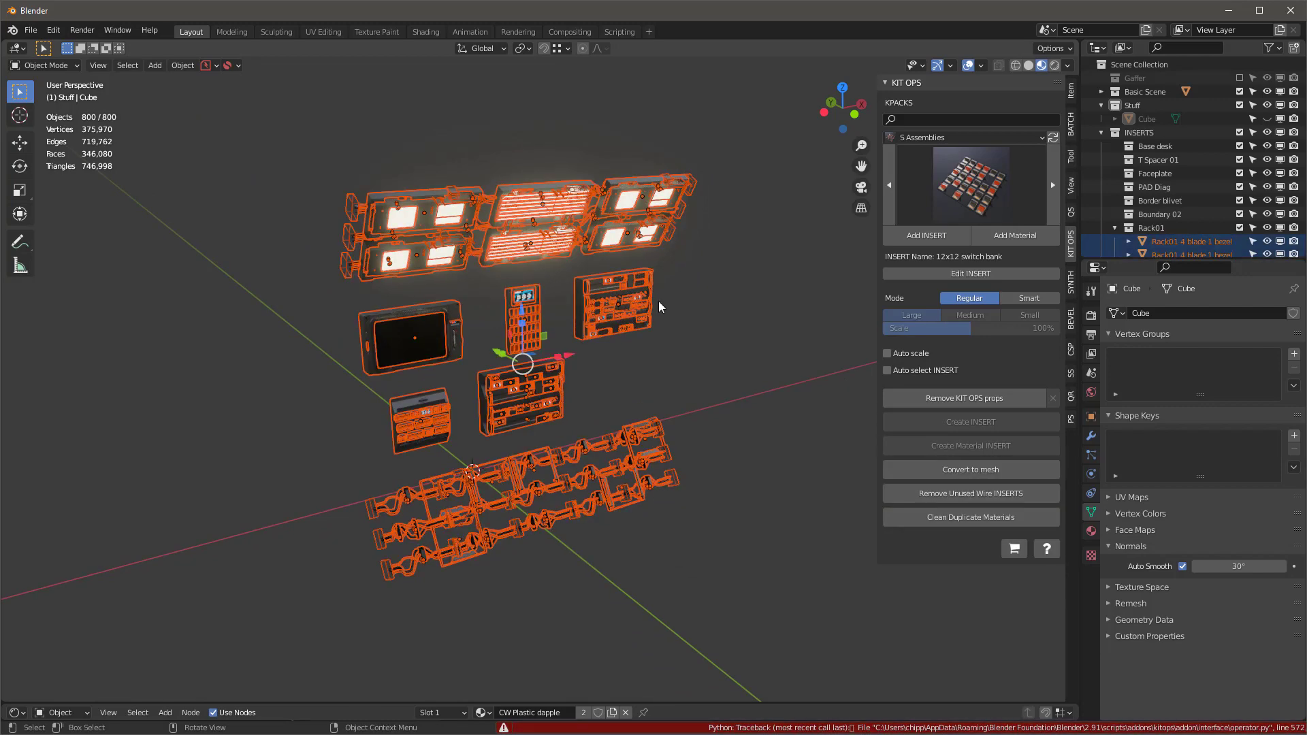
{"action": "left_click", "coordinate": [606, 284], "text": "shift"}
{"action": "scroll", "coordinate": [587, 291], "scroll_direction": "up", "scroll_amount": 2}
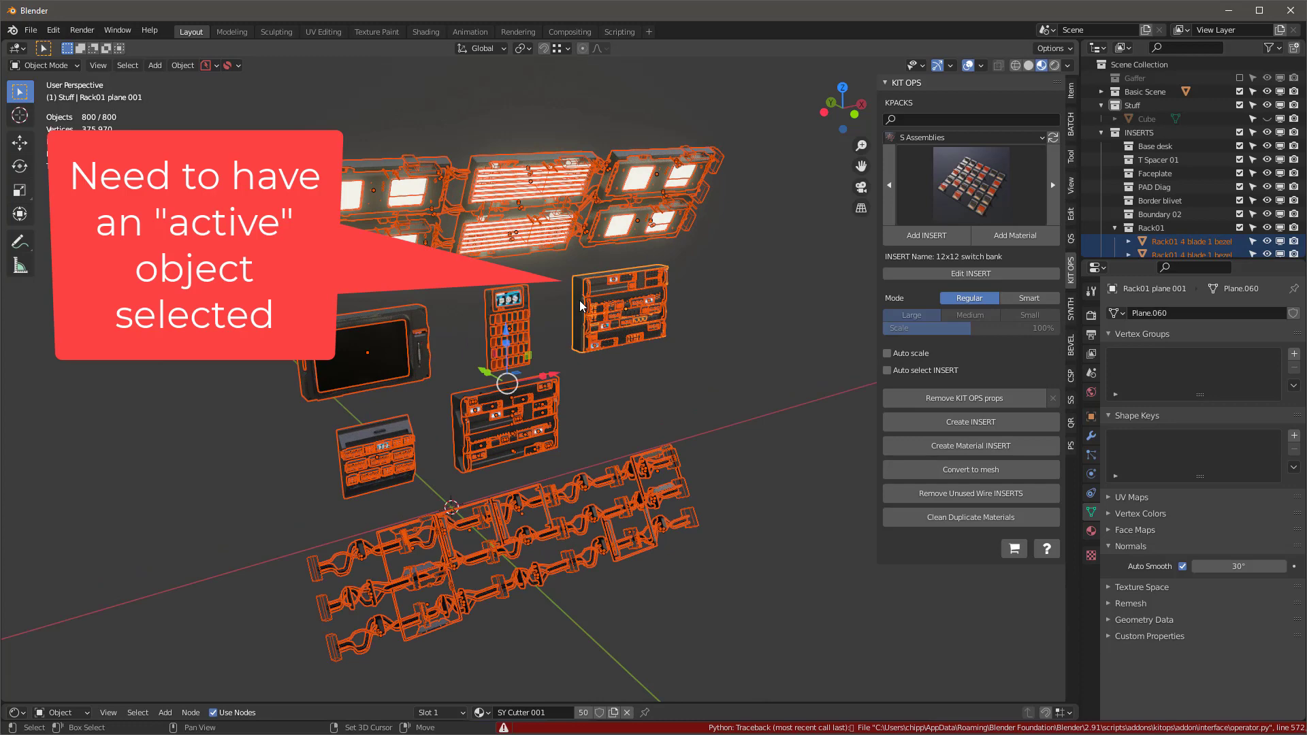
{"action": "scroll", "coordinate": [680, 325], "scroll_direction": "up", "scroll_amount": 3}
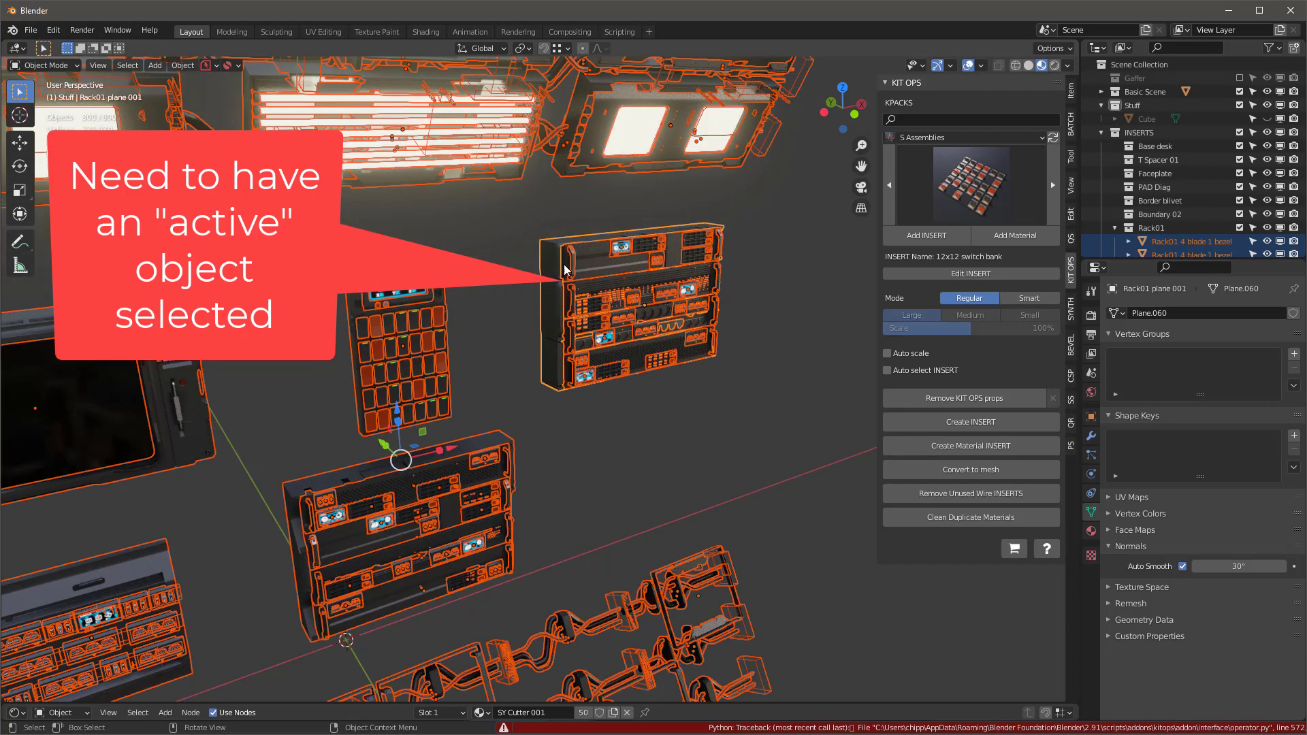
{"action": "scroll", "coordinate": [621, 275], "scroll_direction": "down", "scroll_amount": 2}
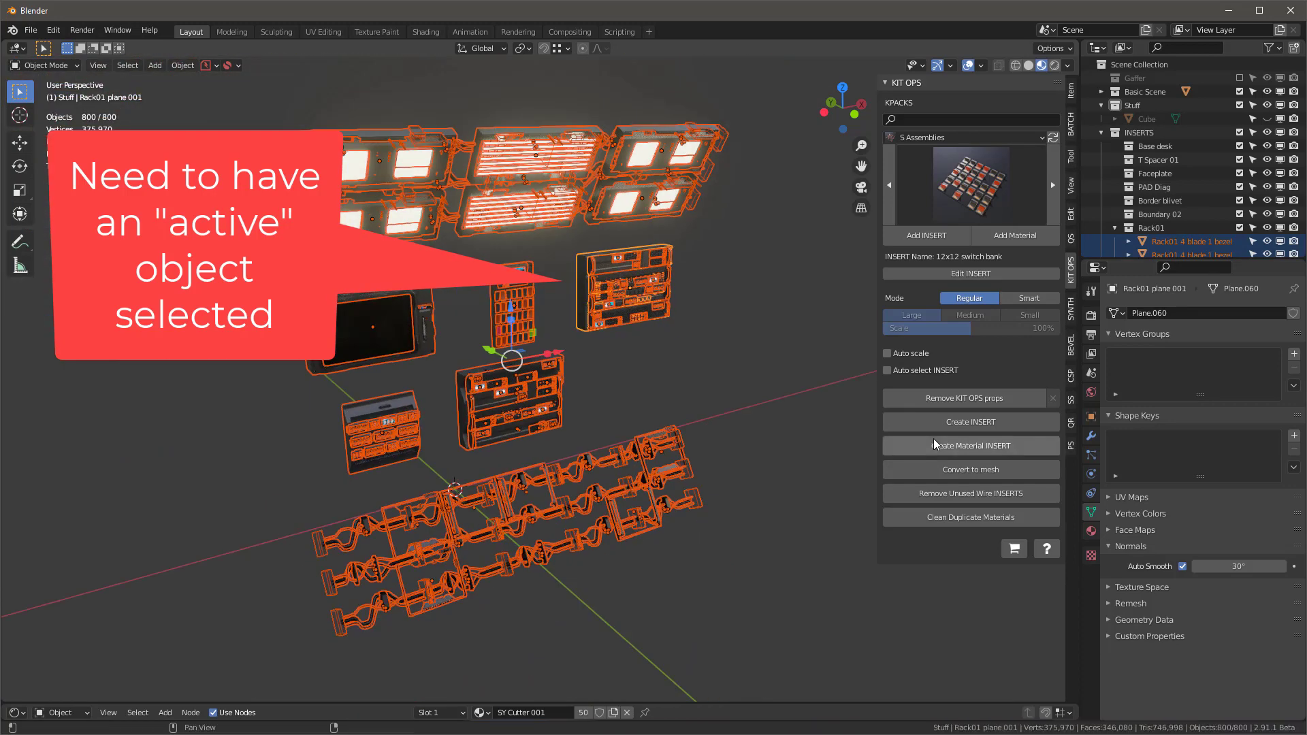
{"action": "left_click", "coordinate": [971, 470]}
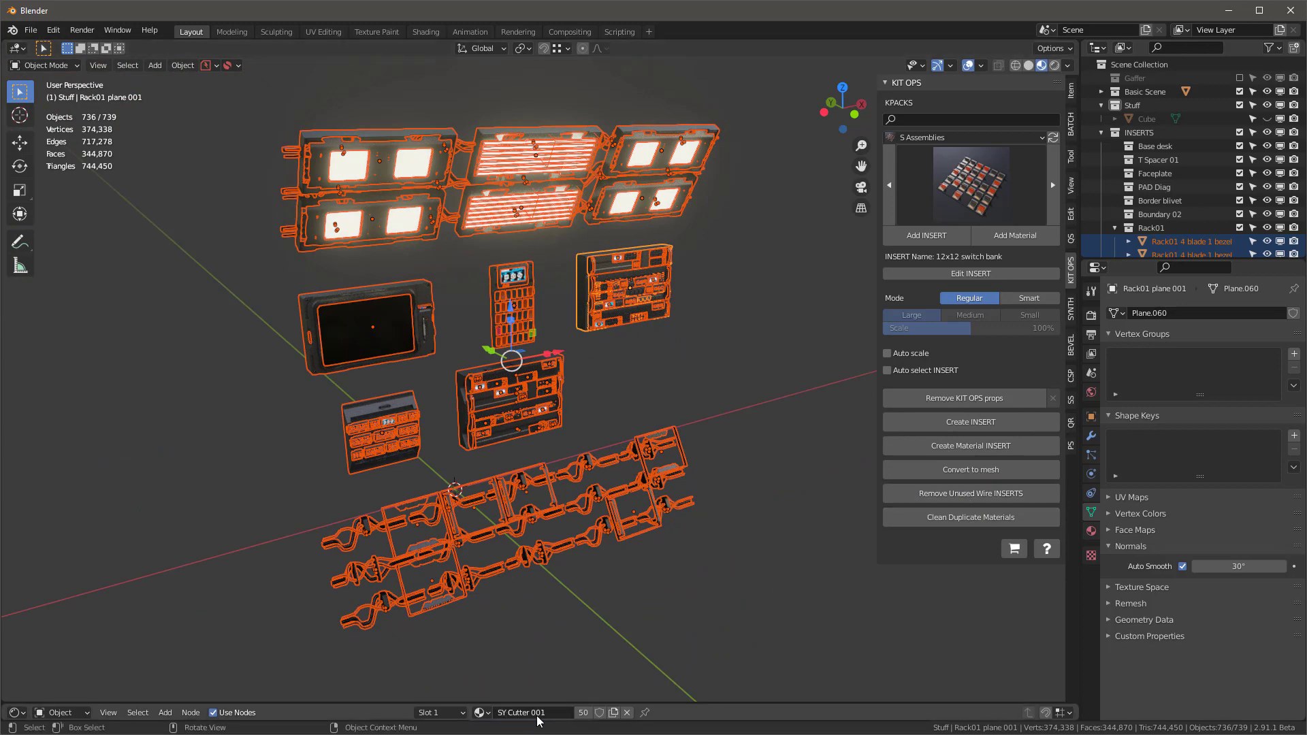
Clean out 22 duplicate materials and check the material list, leaving 739 objects.
{"action": "left_click", "coordinate": [966, 517]}
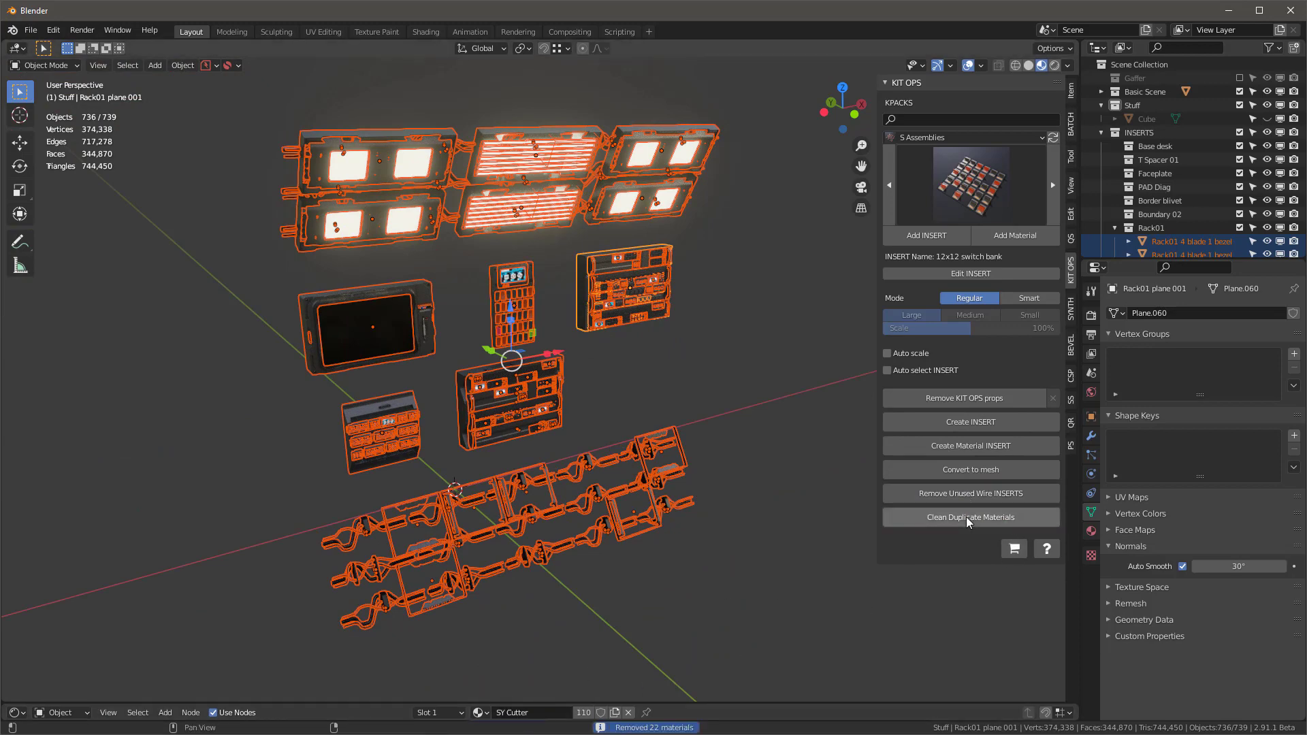
{"action": "scroll", "coordinate": [536, 410], "scroll_direction": "down", "scroll_amount": 1}
{"action": "left_click", "coordinate": [478, 712]}
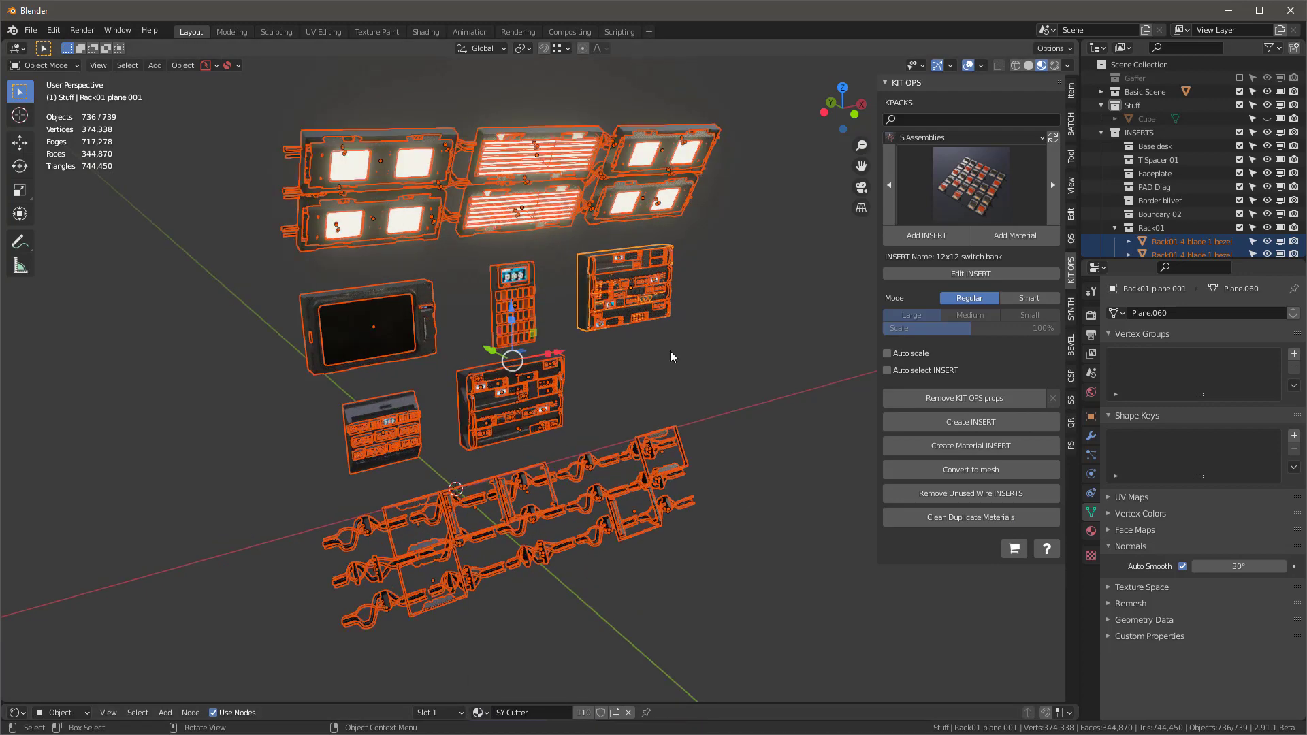
{"action": "key", "text": "alt+a"}
{"action": "mouse_move", "coordinate": [670, 350]}
{"action": "middle_mouse_down"}
{"action": "mouse_move", "coordinate": [639, 311]}
{"action": "mouse_move", "coordinate": [435, 284]}
{"action": "mouse_move", "coordinate": [542, 366]}
{"action": "mouse_move", "coordinate": [664, 353]}
{"action": "middle_mouse_up"}
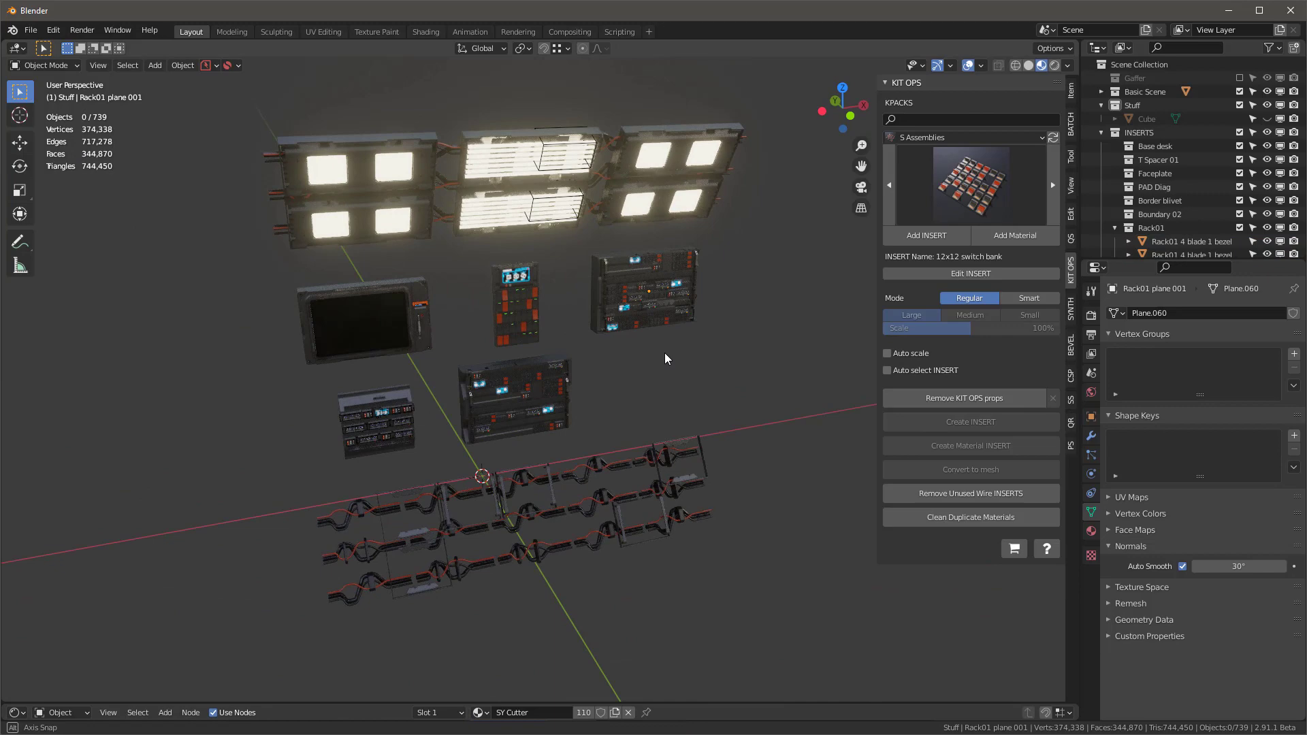
Unhide the Cube and parent all inserts to it, with Keep Transform enabled.
{"action": "left_click", "coordinate": [1266, 119]}
{"action": "key", "text": "a"}
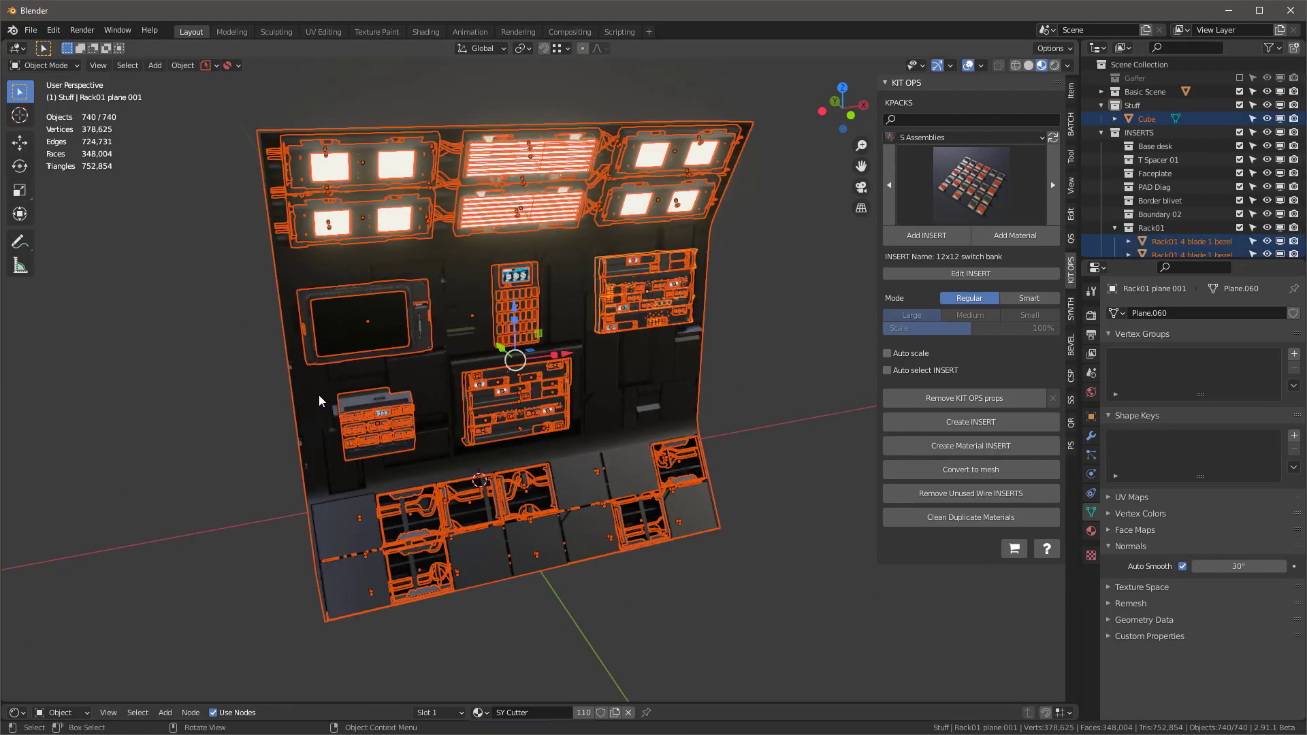
{"action": "left_click", "coordinate": [317, 397], "text": "shift"}
{"action": "left_click", "coordinate": [183, 65]}
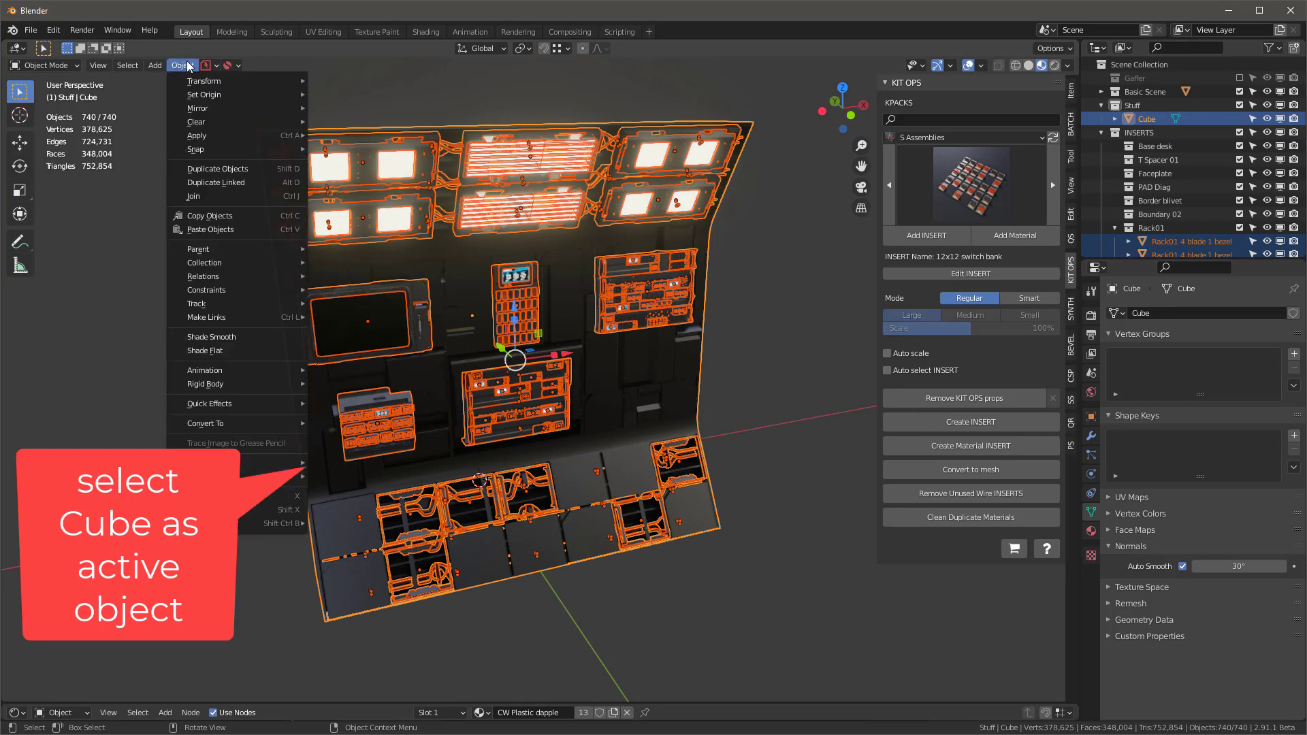
{"action": "mouse_move", "coordinate": [225, 247]}
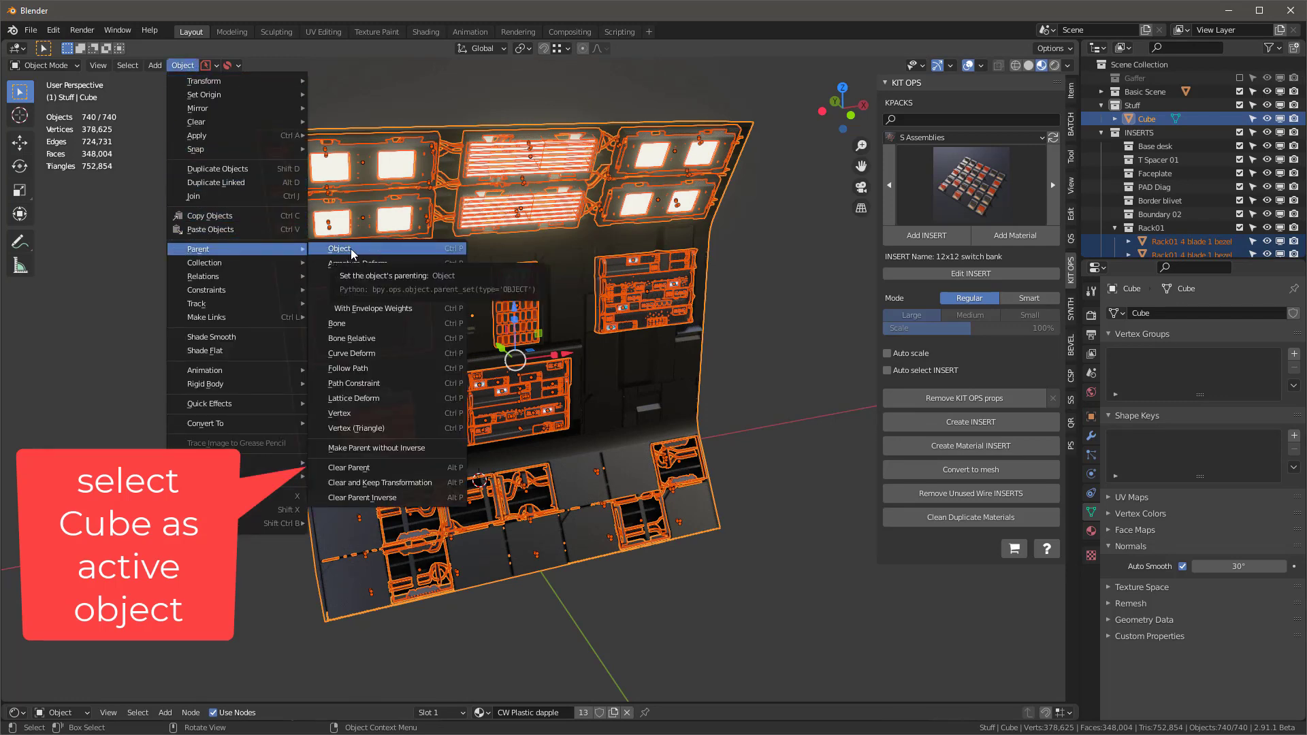
{"action": "key", "text": "Return"}
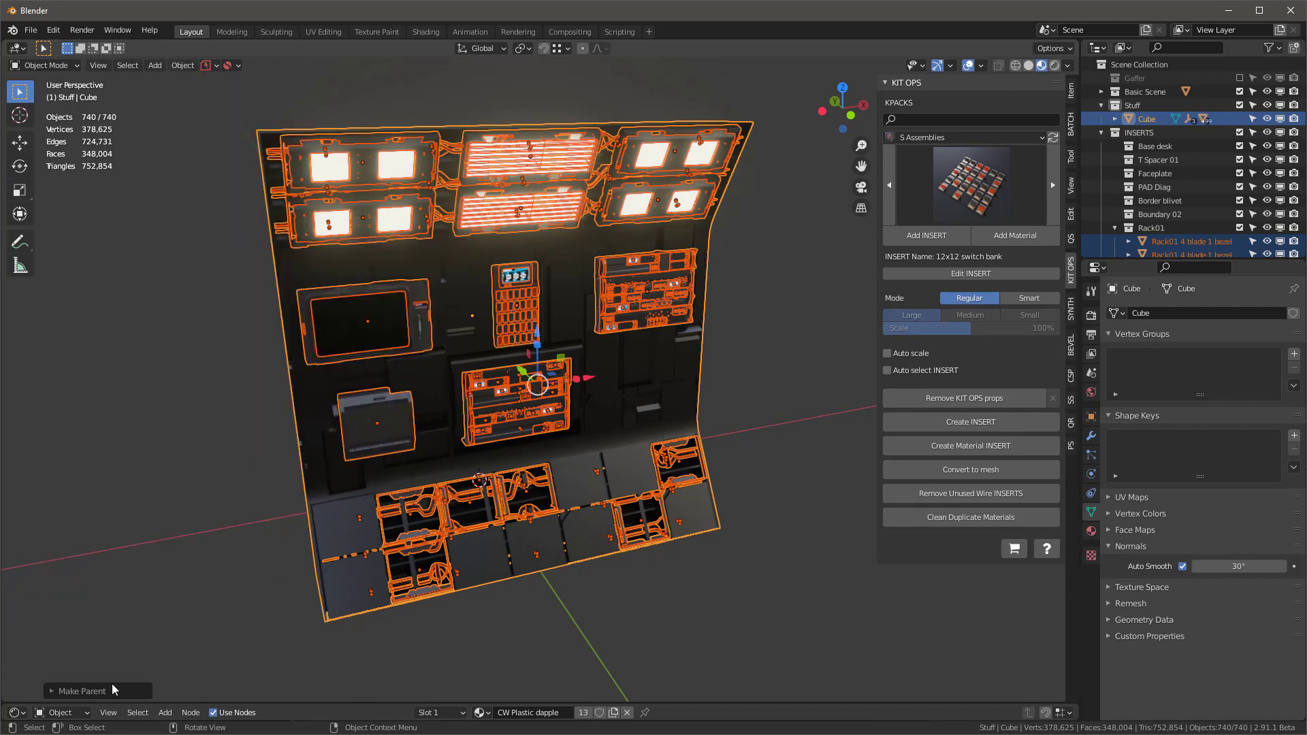
{"action": "left_click", "coordinate": [51, 691]}
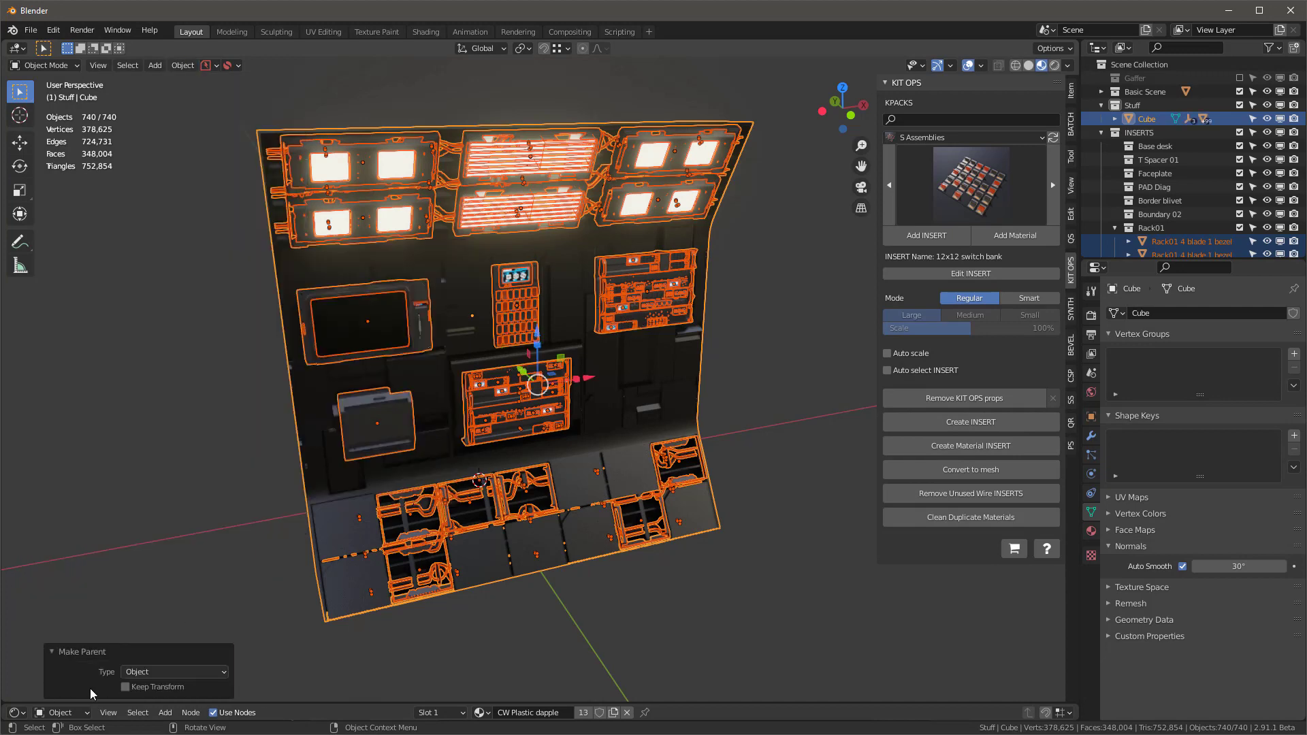
{"action": "left_click", "coordinate": [125, 686]}
Apply scale to all 740 selected wall objects through Ctrl+A.
{"action": "middle_click_drag", "start_coordinate": [185, 383], "coordinate": [528, 318]}
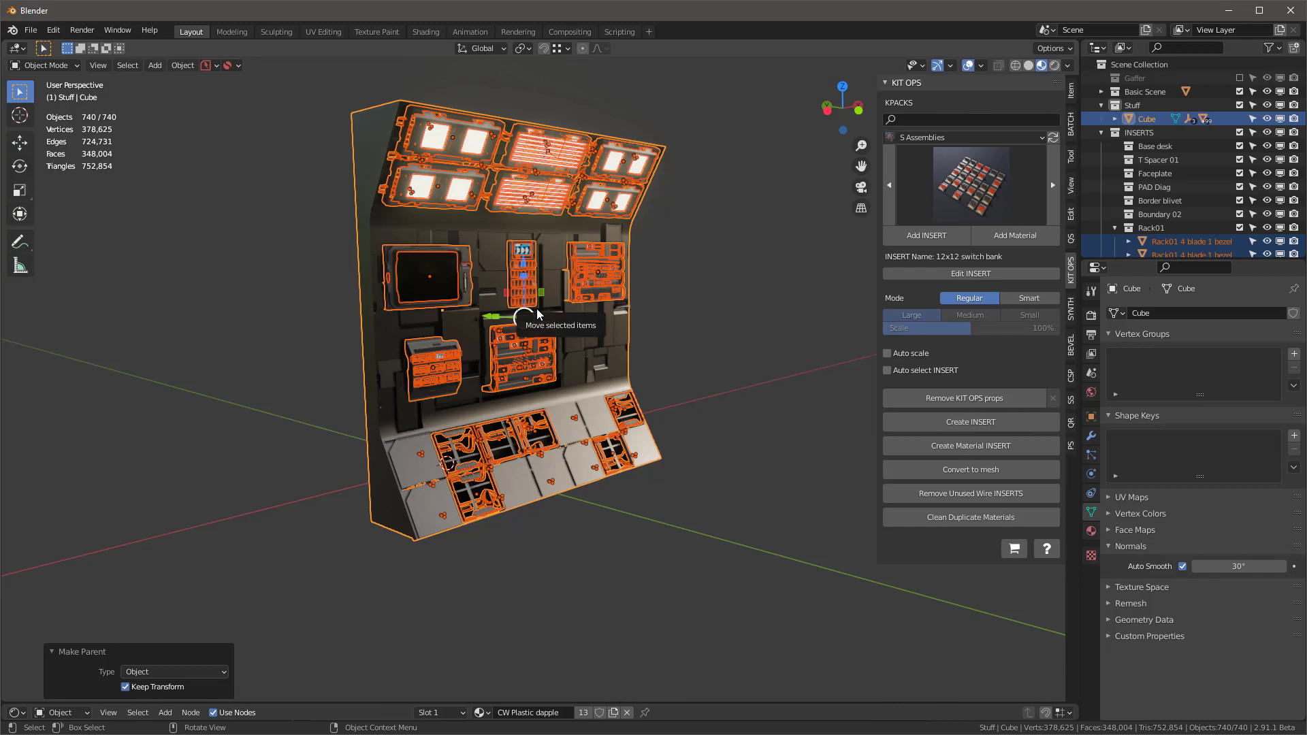
{"action": "key", "text": "ctrl"}
{"action": "key", "text": "ctrl+a"}
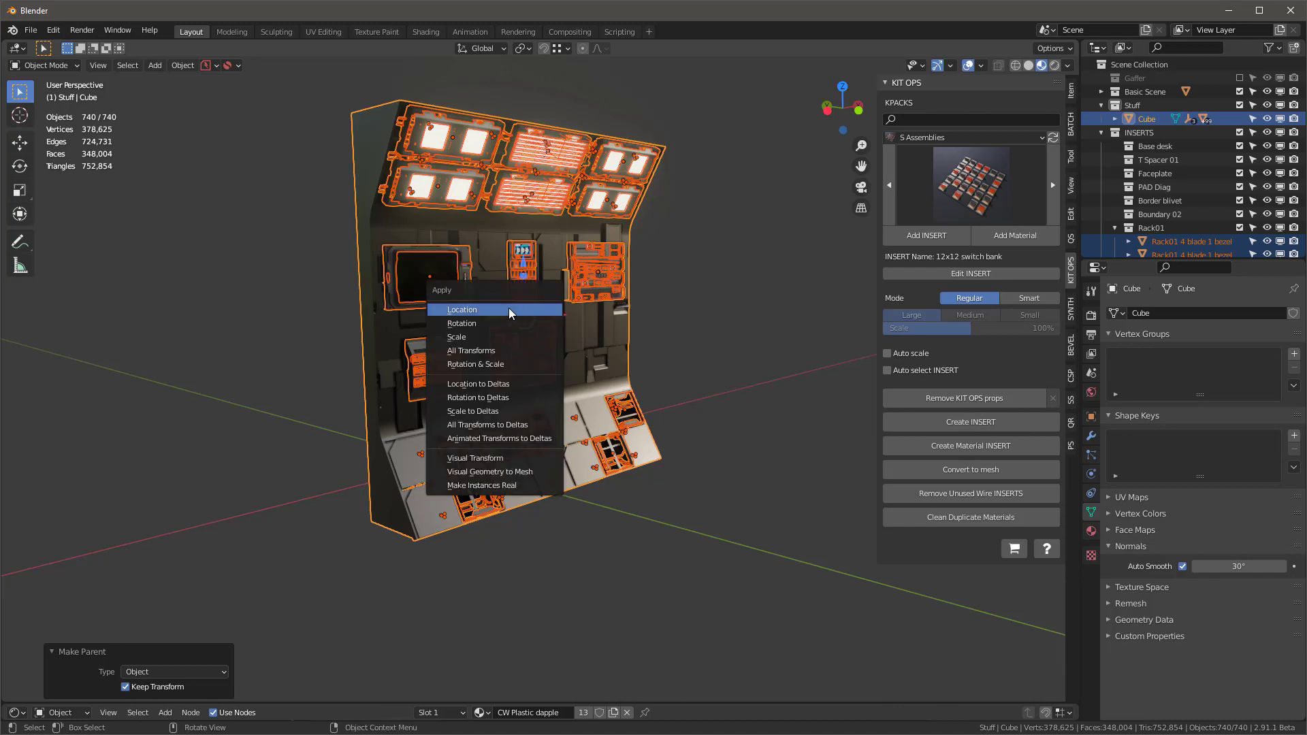
{"action": "left_click", "coordinate": [476, 337]}
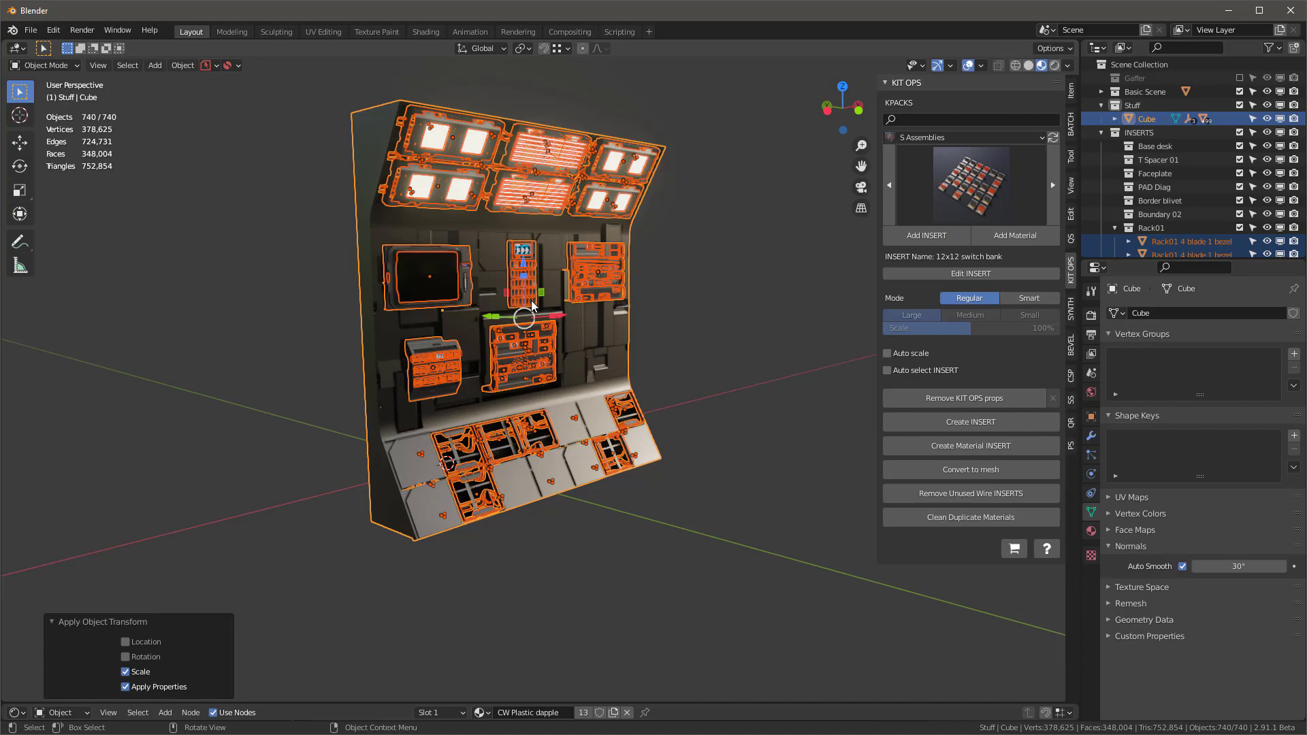
{"action": "middle_click_drag", "start_coordinate": [531, 300], "coordinate": [557, 351]}
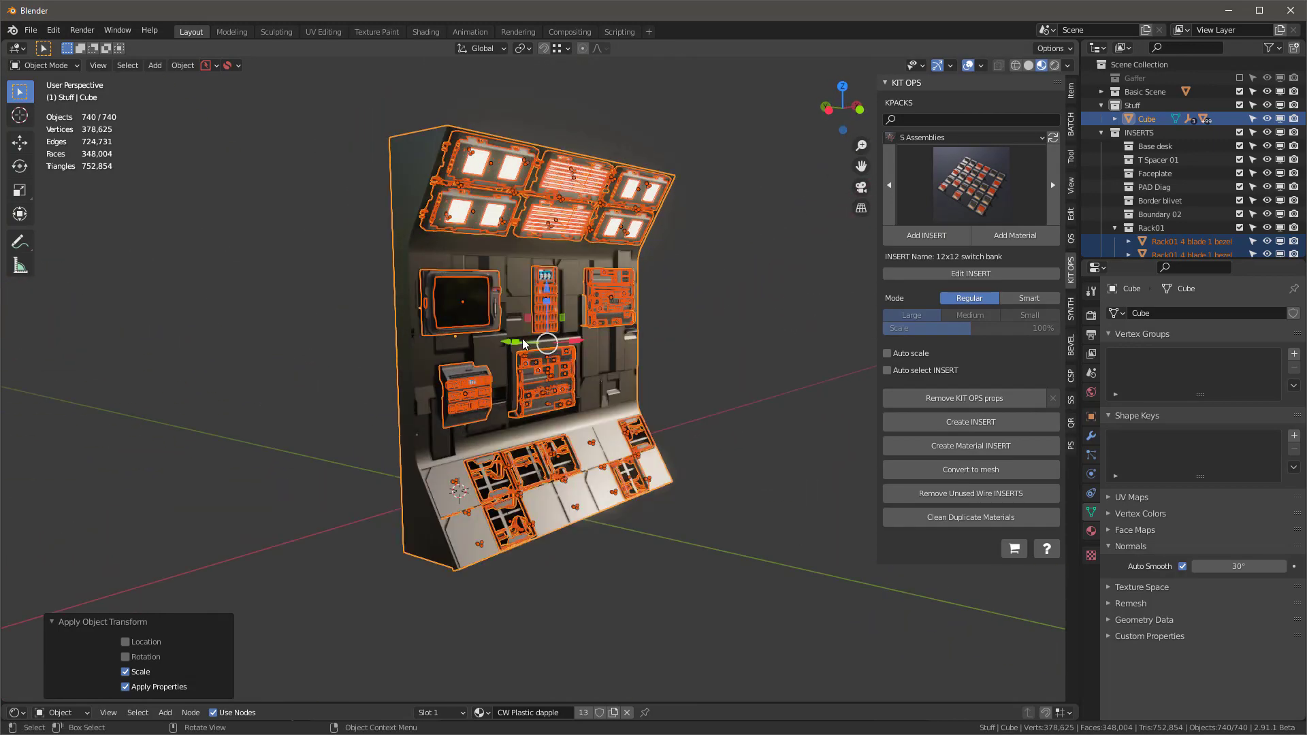
Move all wall objects into a new collection named 'sci-fi wall 2'.
{"action": "key", "text": "m"}
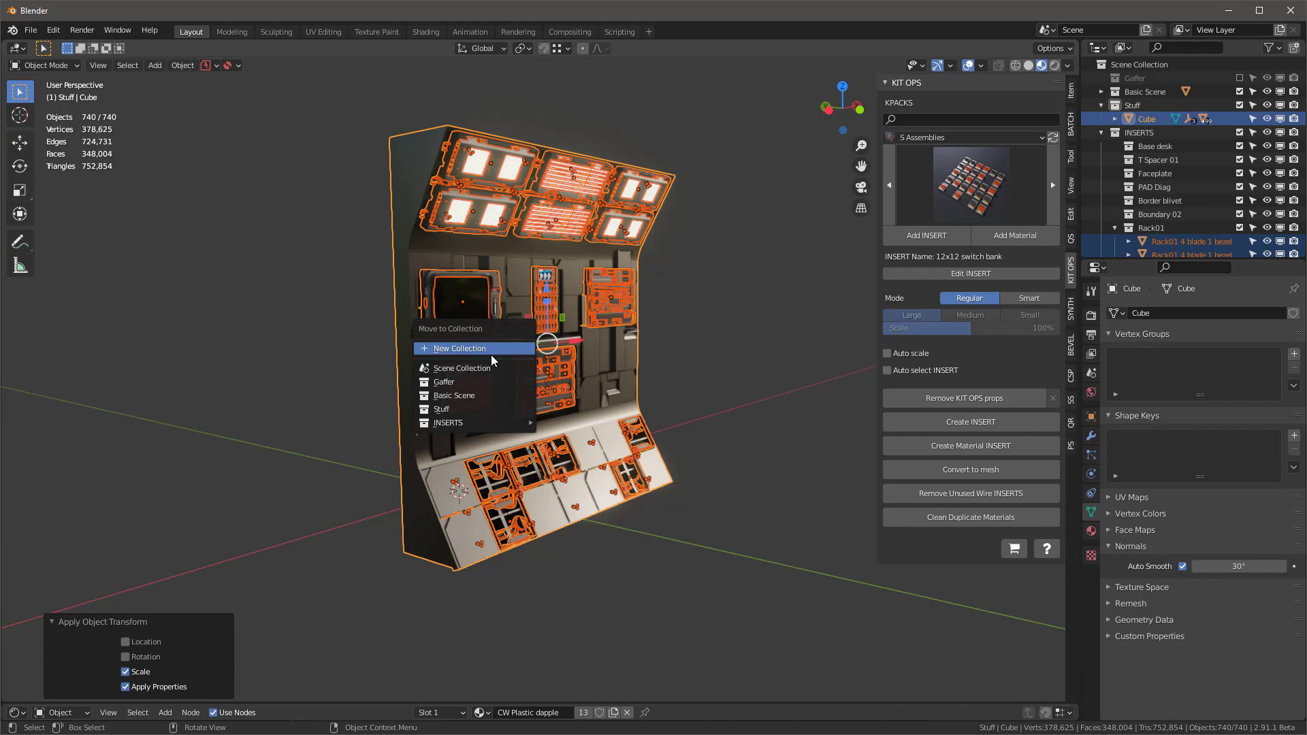
{"action": "left_click", "coordinate": [492, 350]}
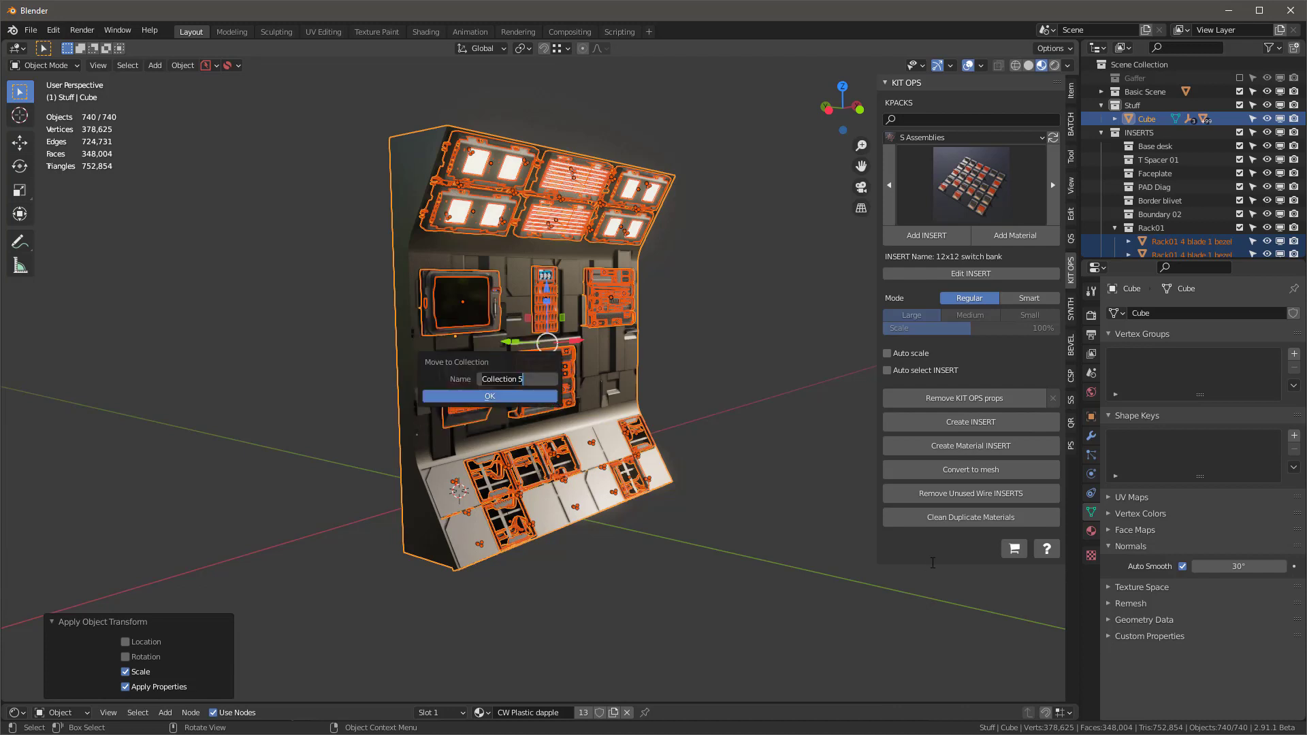
{"action": "type", "text": "wa"}
{"action": "type", "text": "i-fi wall 2"}
{"action": "left_click", "coordinate": [534, 399]}
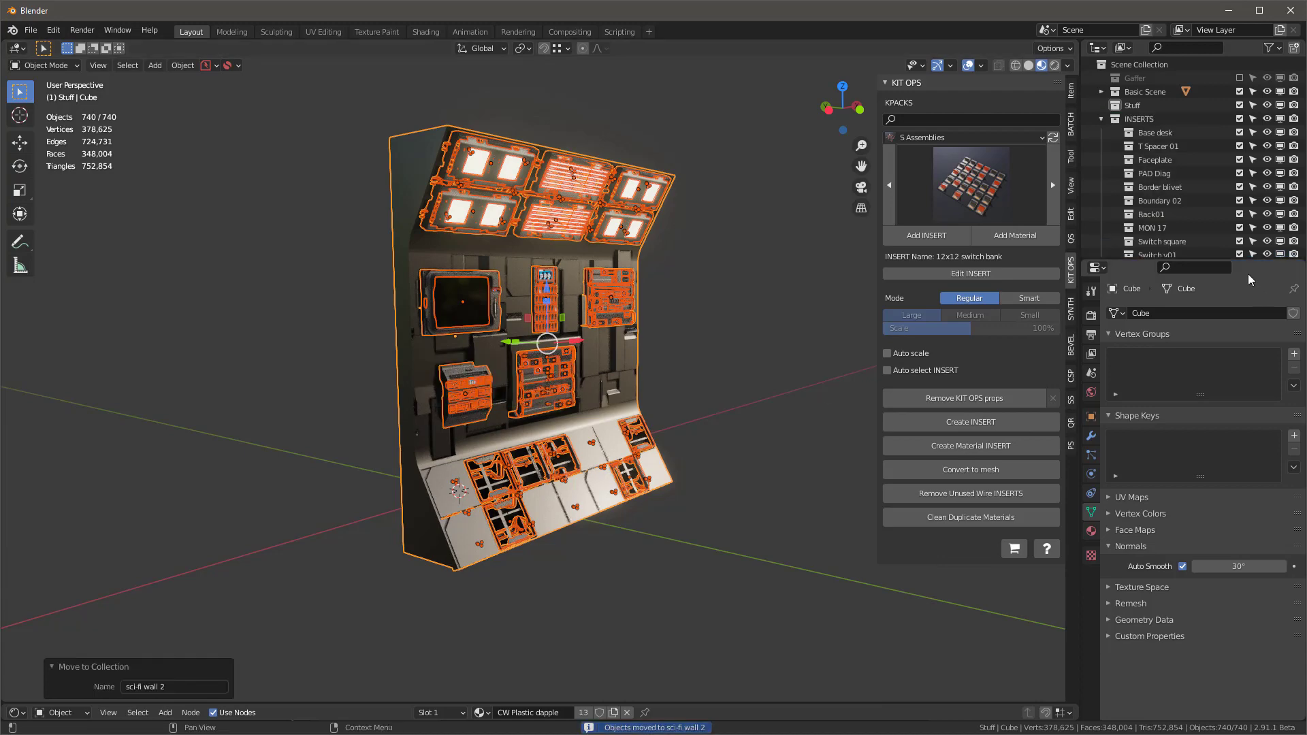
Delete the old collections from Gaffer down to INSERTS with Delete Hierarchy.
{"action": "left_click", "coordinate": [1103, 132]}
{"action": "left_click", "coordinate": [1166, 230]}
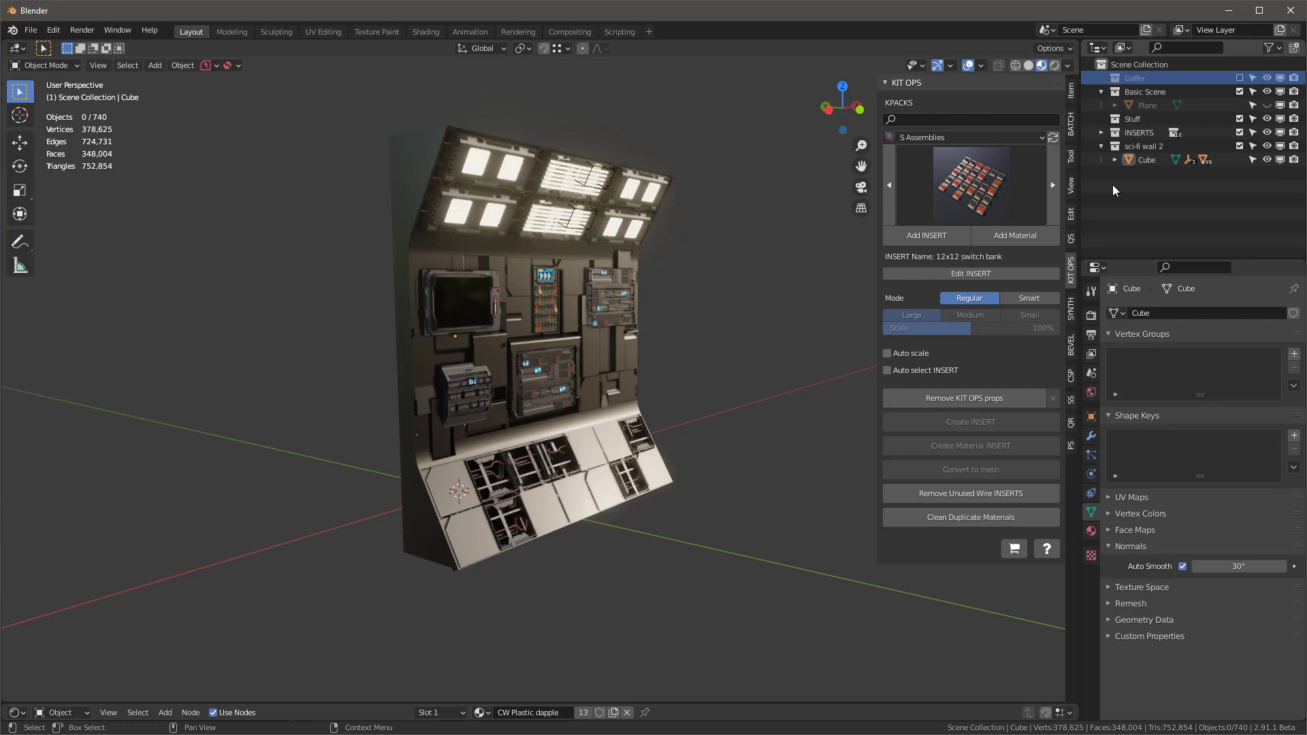
{"action": "left_click", "coordinate": [1139, 133], "text": "shift"}
{"action": "right_click", "coordinate": [1148, 78]}
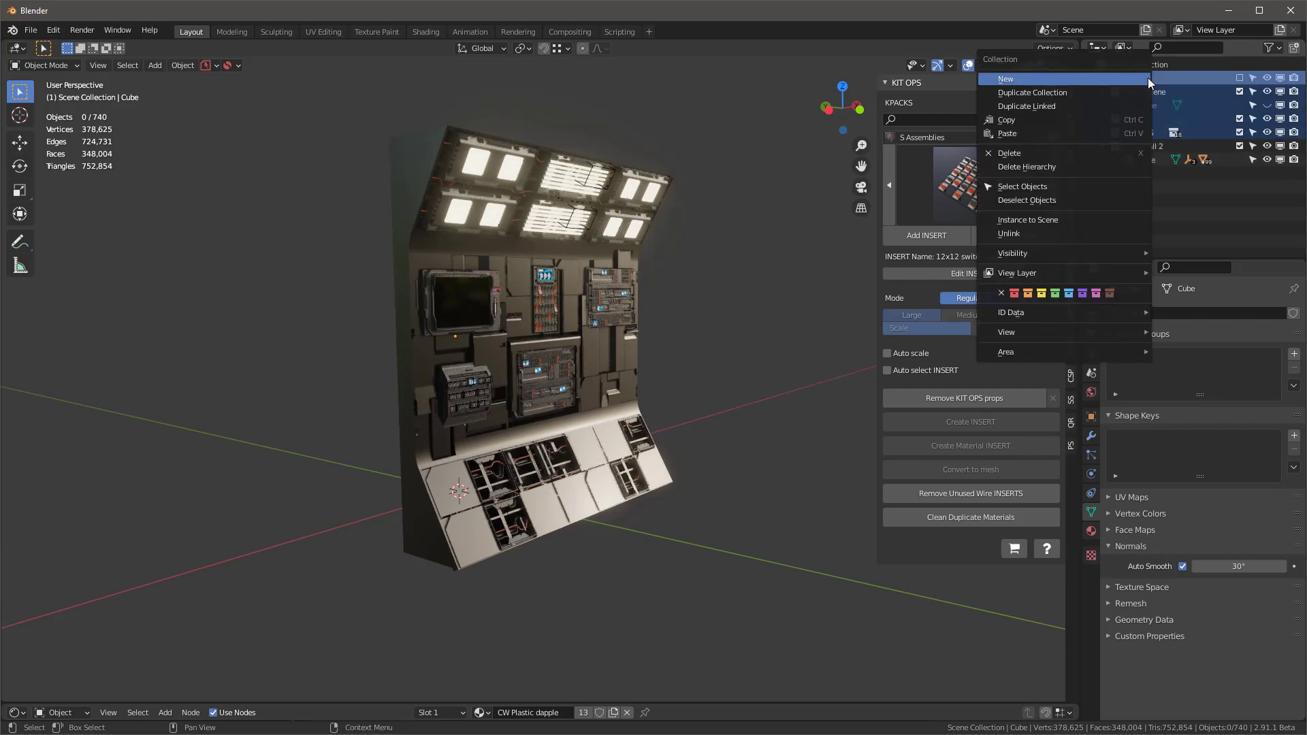
{"action": "left_click", "coordinate": [1065, 166]}
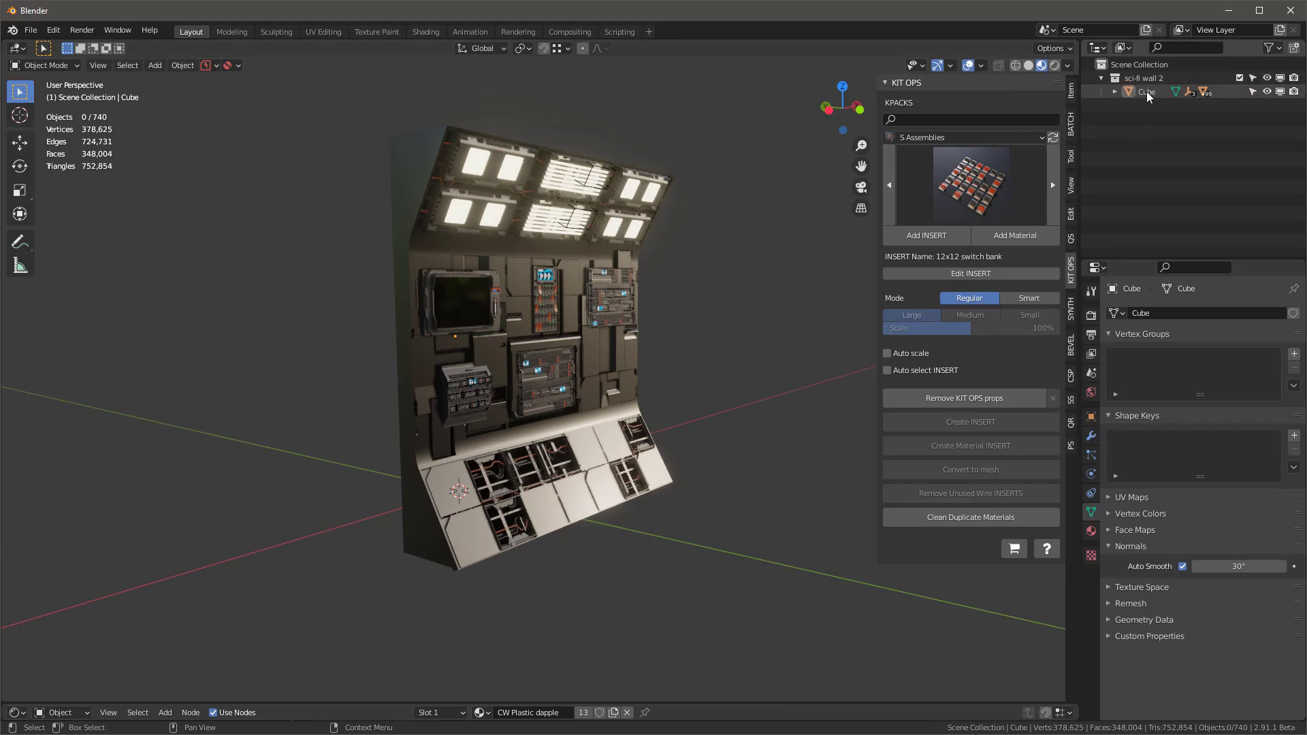
Select the wall, reposition it, and view it from the side.
{"action": "middle_click_drag", "start_coordinate": [682, 239], "coordinate": [703, 313]}
{"action": "left_click", "coordinate": [599, 307]}
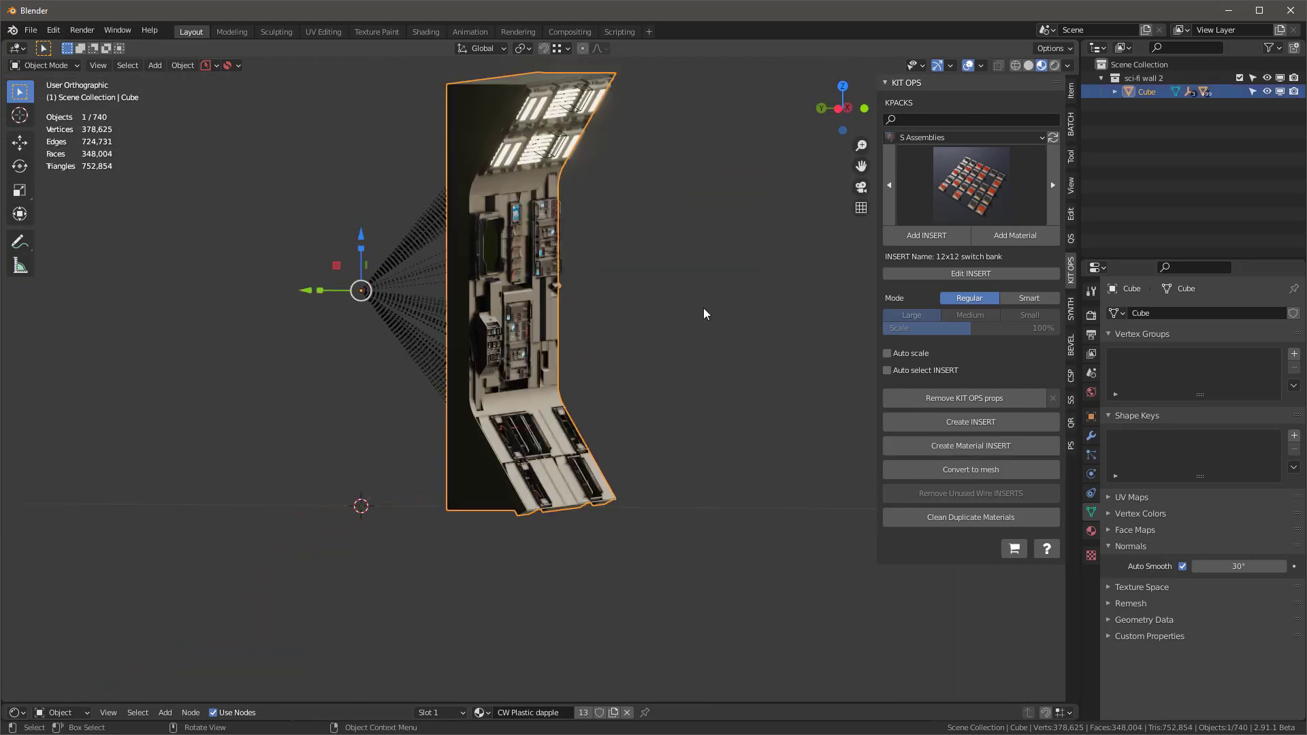
{"action": "key", "text": "g"}
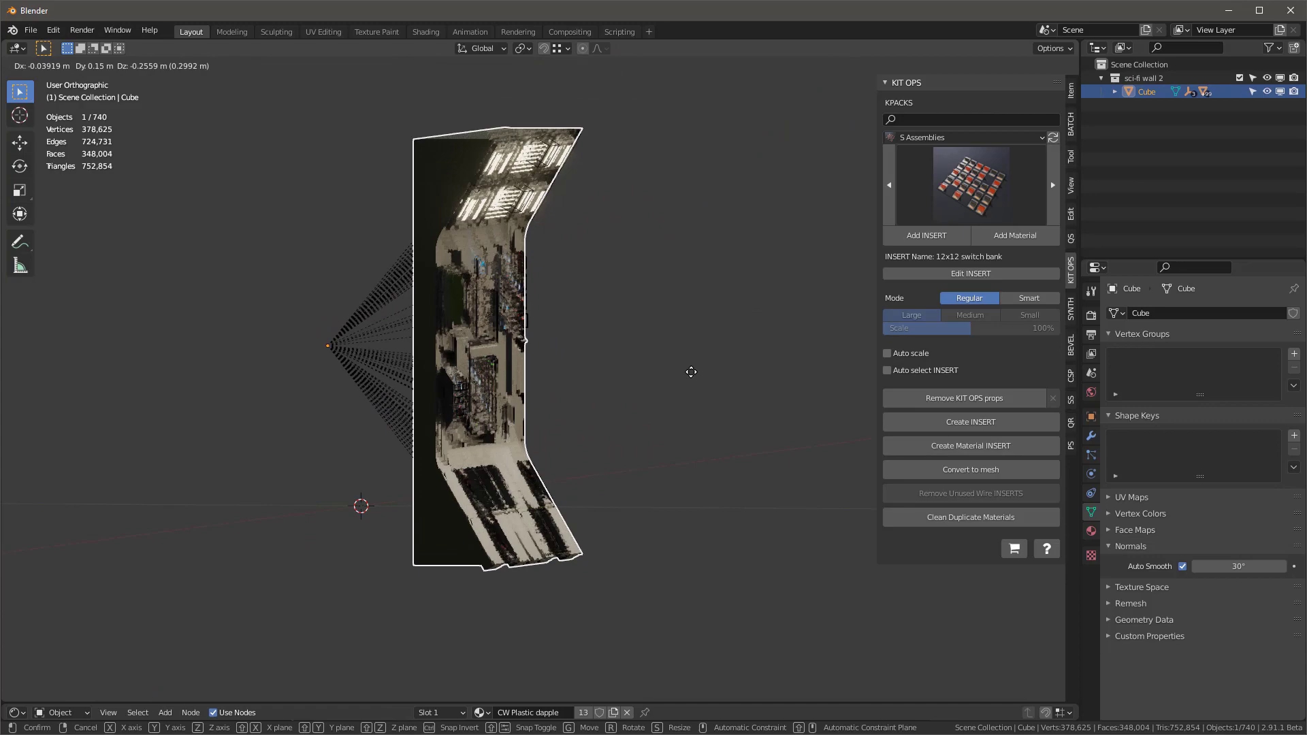
{"action": "left_click", "coordinate": [762, 361]}
{"action": "middle_click_drag", "start_coordinate": [756, 365], "coordinate": [671, 370]}
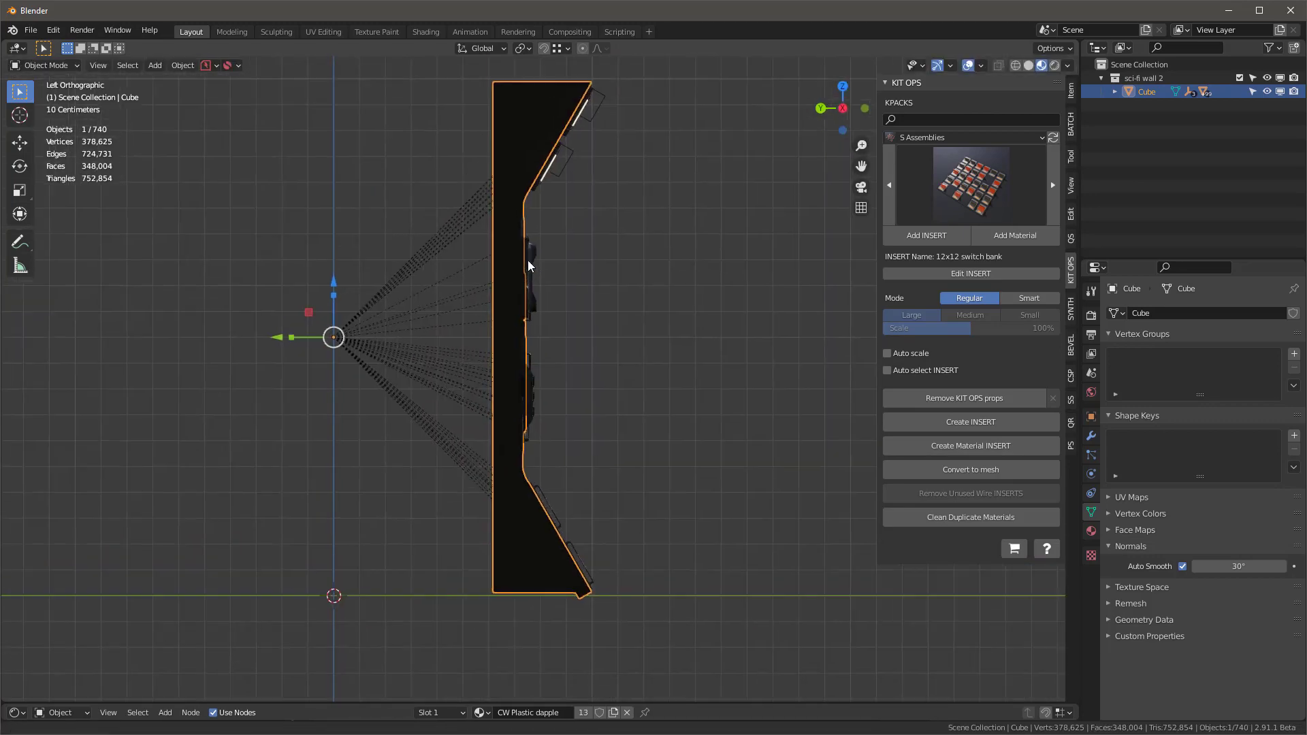
Set the wall's origin to geometry with Center set to Bounds Center.
{"action": "left_click", "coordinate": [185, 65]}
{"action": "mouse_move", "coordinate": [204, 94]}
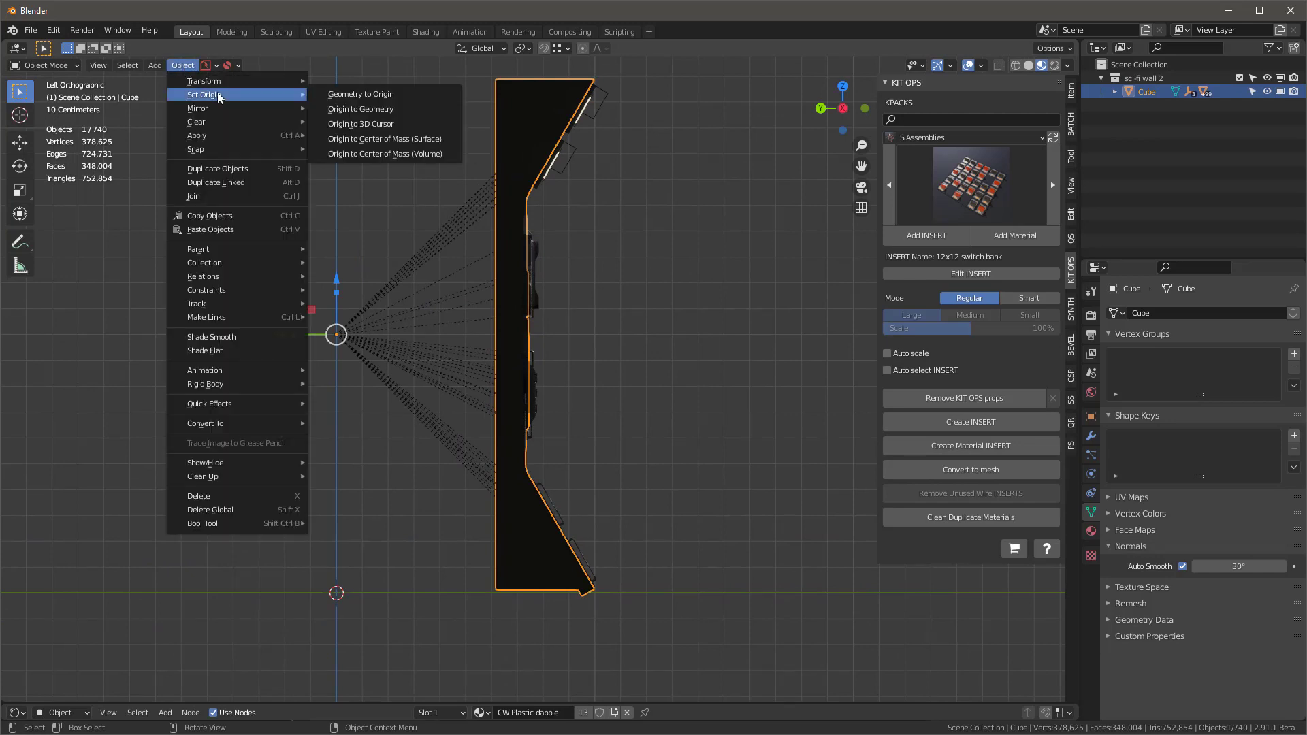
{"action": "left_click", "coordinate": [374, 112]}
{"action": "left_click", "coordinate": [156, 687]}
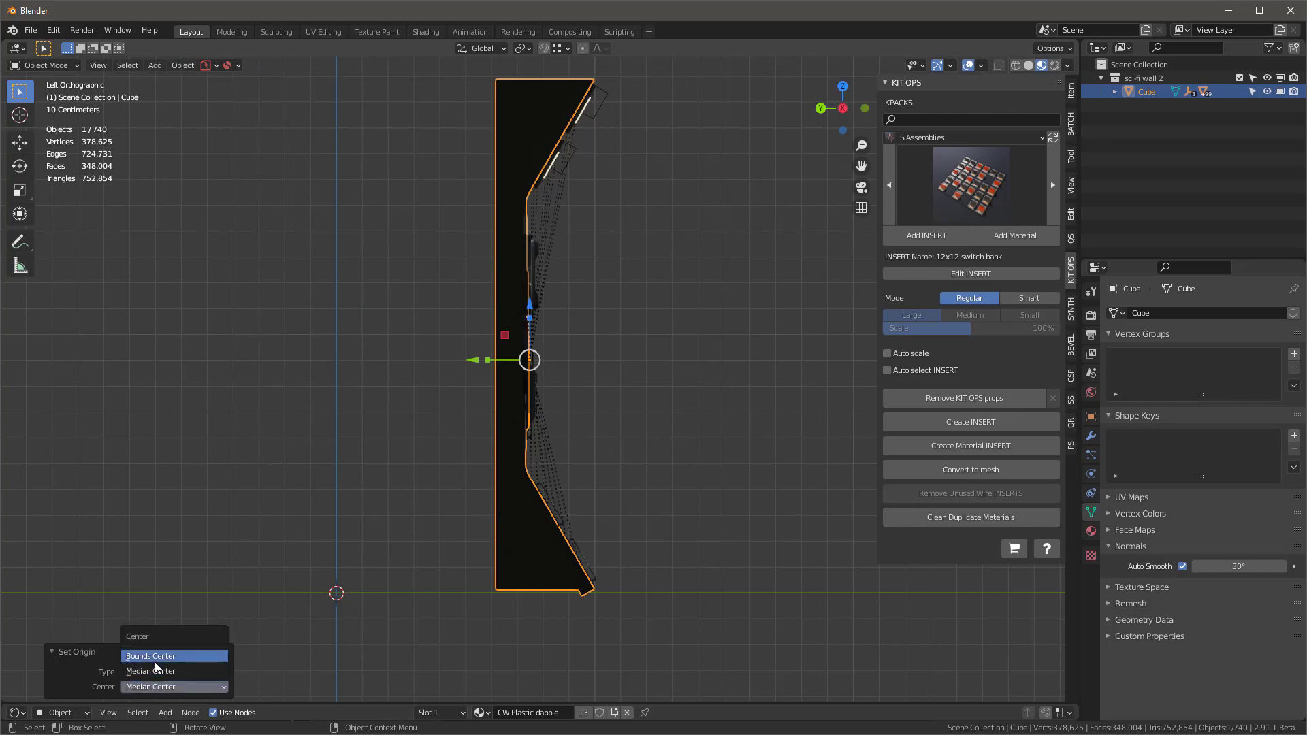
{"action": "left_click", "coordinate": [156, 656]}
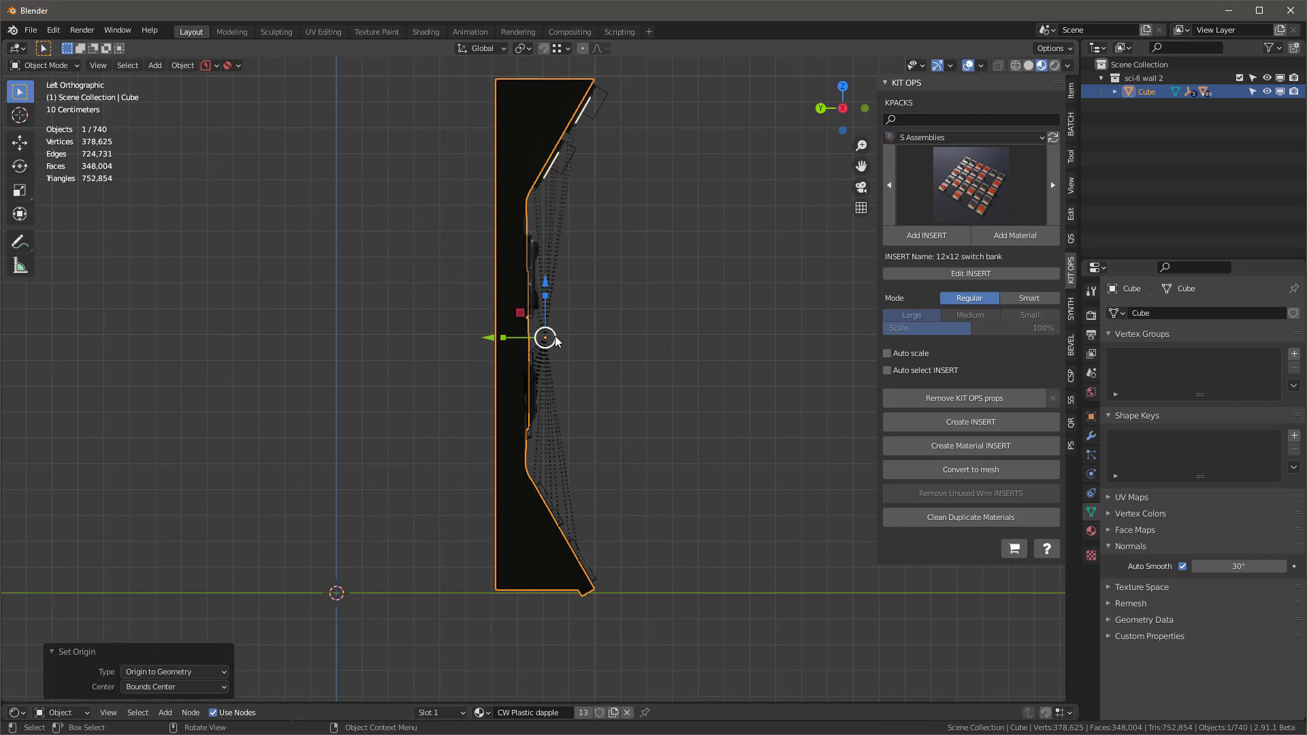
Snap the wall selection to the 3D cursor at the world origin.
{"action": "left_click", "coordinate": [182, 66]}
{"action": "mouse_move", "coordinate": [213, 150]}
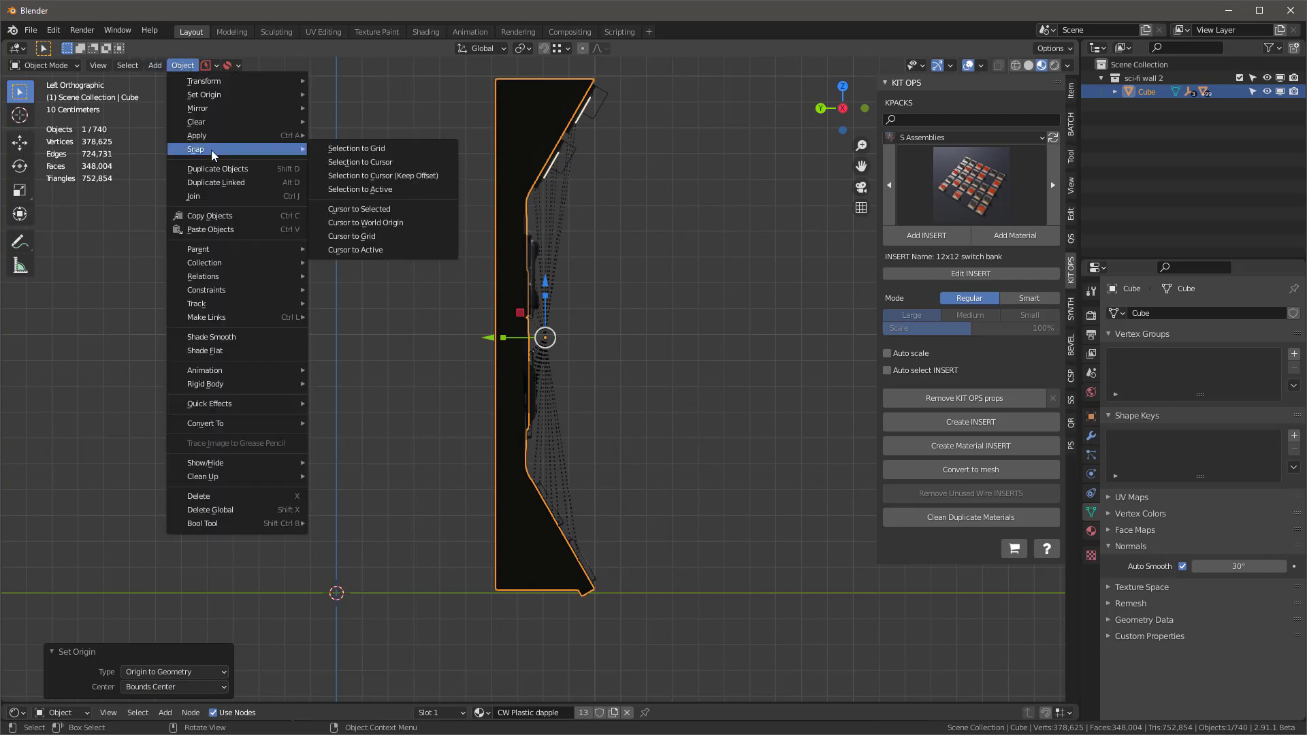
{"action": "left_click", "coordinate": [416, 163]}
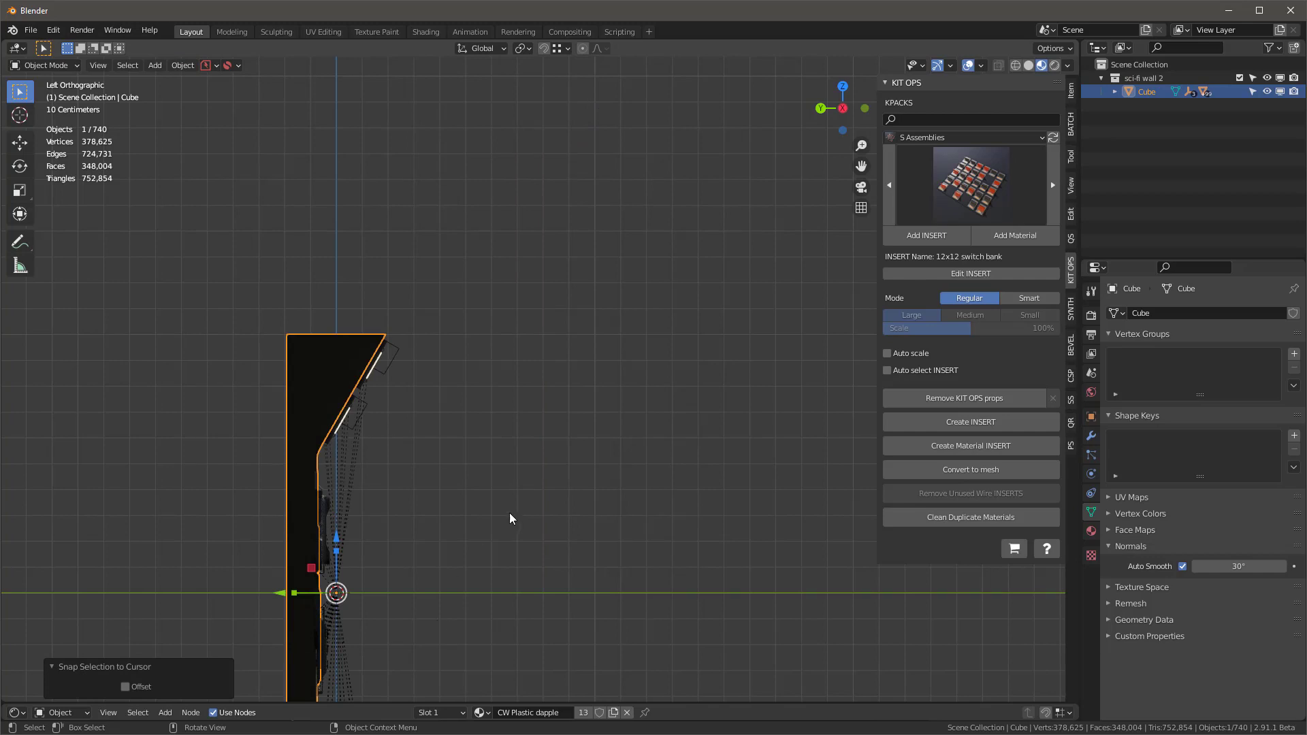
{"action": "scroll", "coordinate": [540, 476], "scroll_direction": "down", "scroll_amount": 5, "text": "shift"}
{"action": "scroll", "coordinate": [621, 549], "scroll_direction": "up", "scroll_amount": 4}
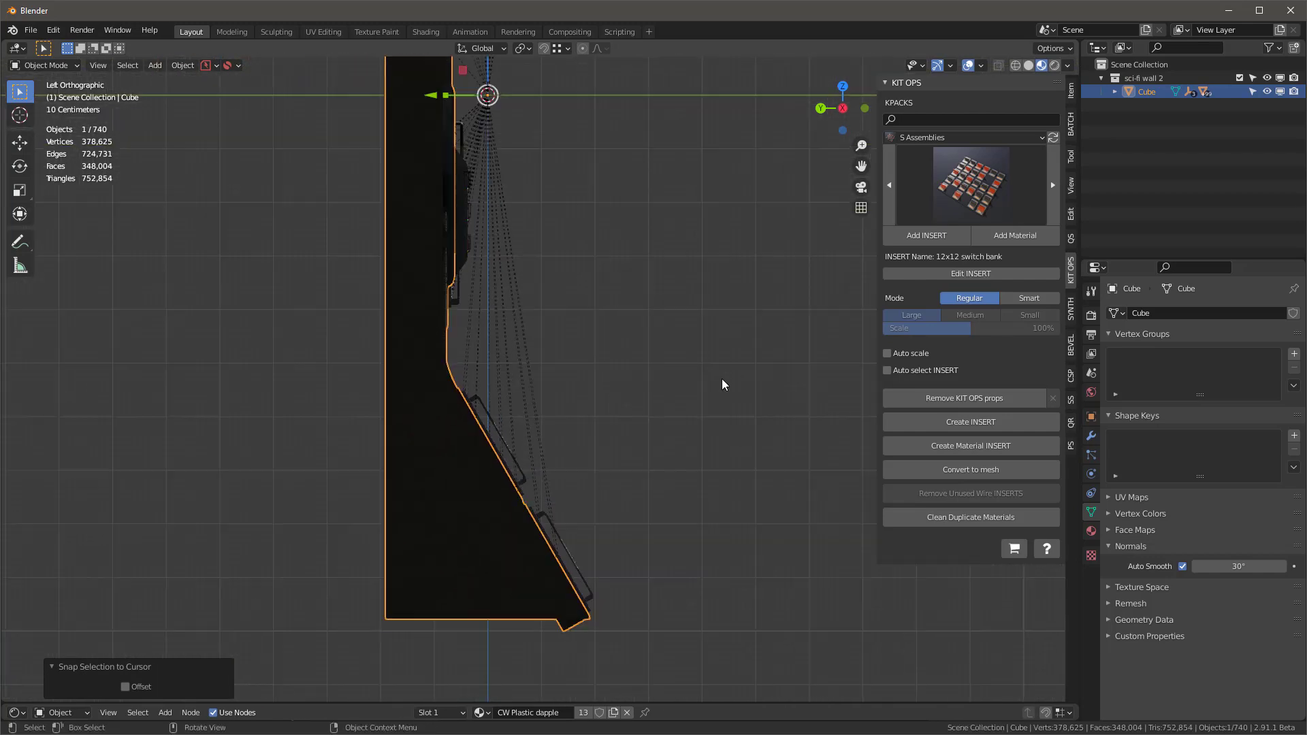
{"action": "scroll", "coordinate": [680, 391], "scroll_direction": "up", "scroll_amount": 3, "text": "shift"}
{"action": "scroll", "coordinate": [645, 399], "scroll_direction": "down", "scroll_amount": 1}
Move the wall along Z so its base rests on the ground line.
{"action": "key", "text": "g"}
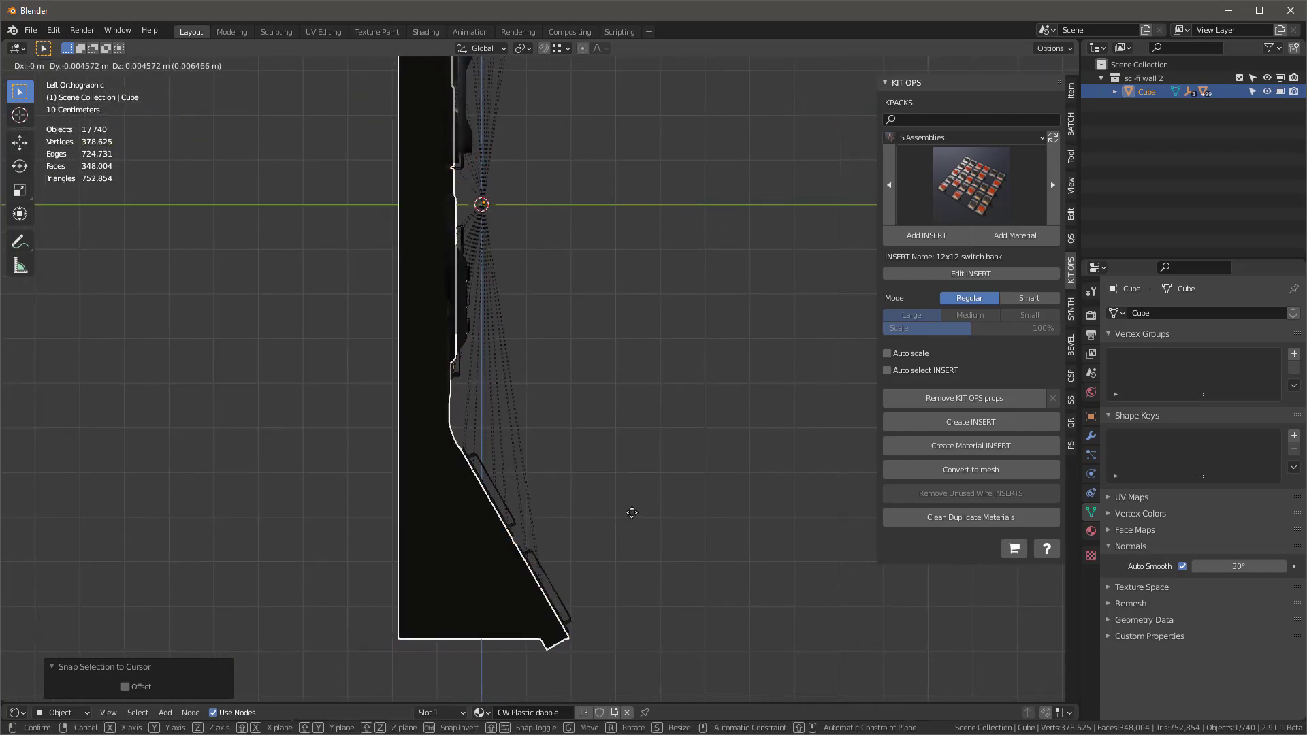
{"action": "key", "text": "z"}
{"action": "left_click", "coordinate": [685, 79]}
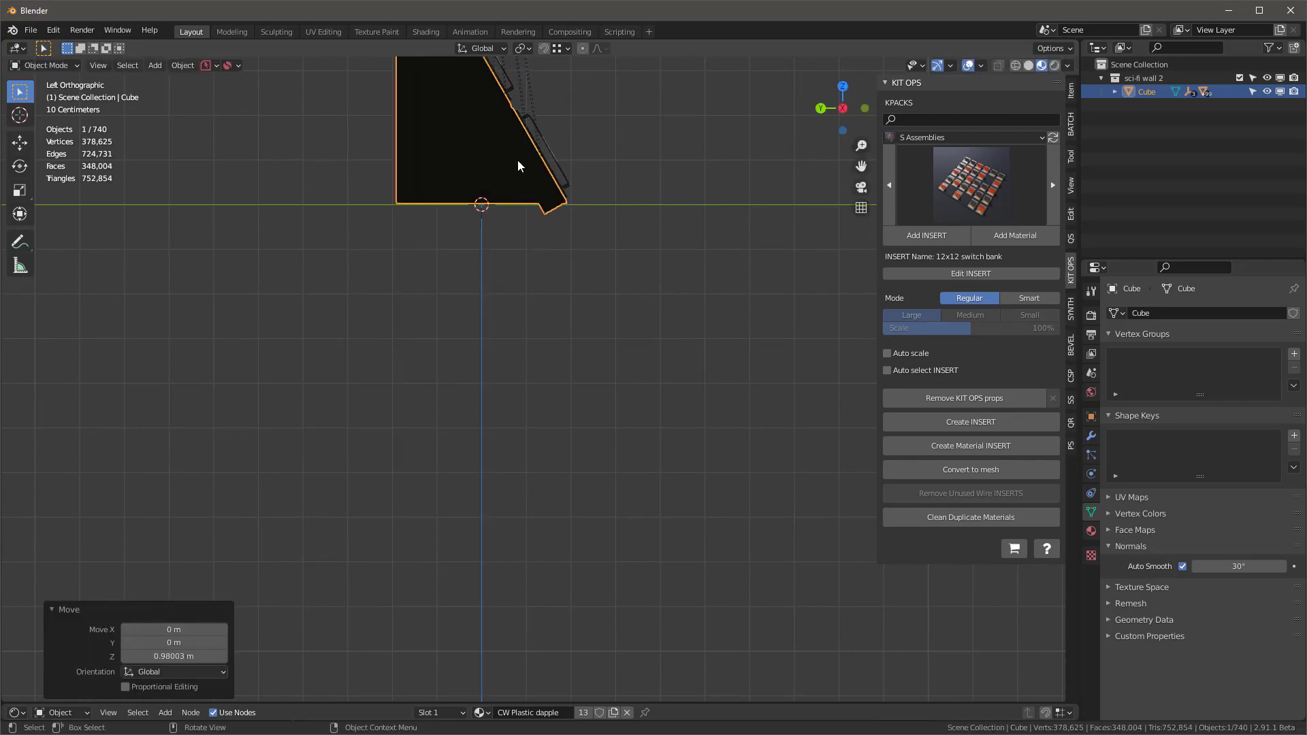
{"action": "scroll", "coordinate": [517, 165], "scroll_direction": "up", "scroll_amount": 5}
{"action": "scroll", "coordinate": [610, 461], "scroll_direction": "down", "scroll_amount": 6}
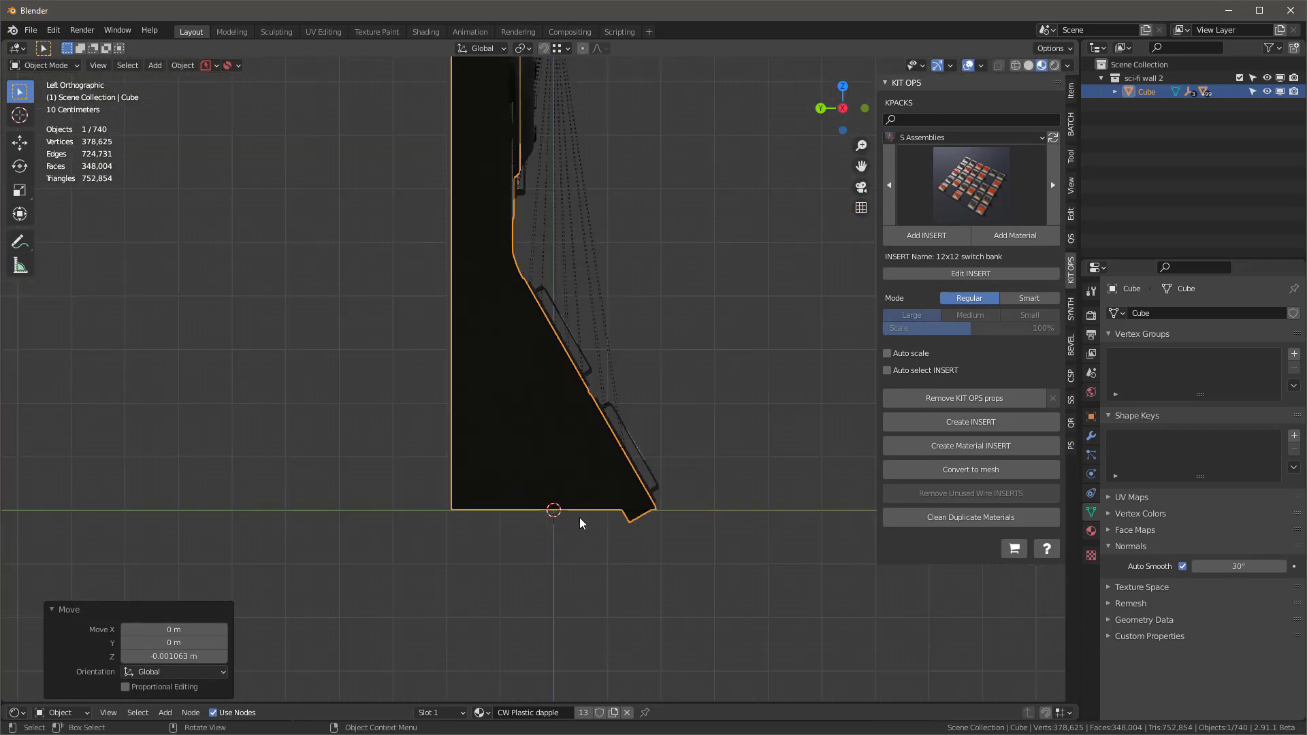
{"action": "scroll", "coordinate": [580, 523], "scroll_direction": "down", "scroll_amount": 5}
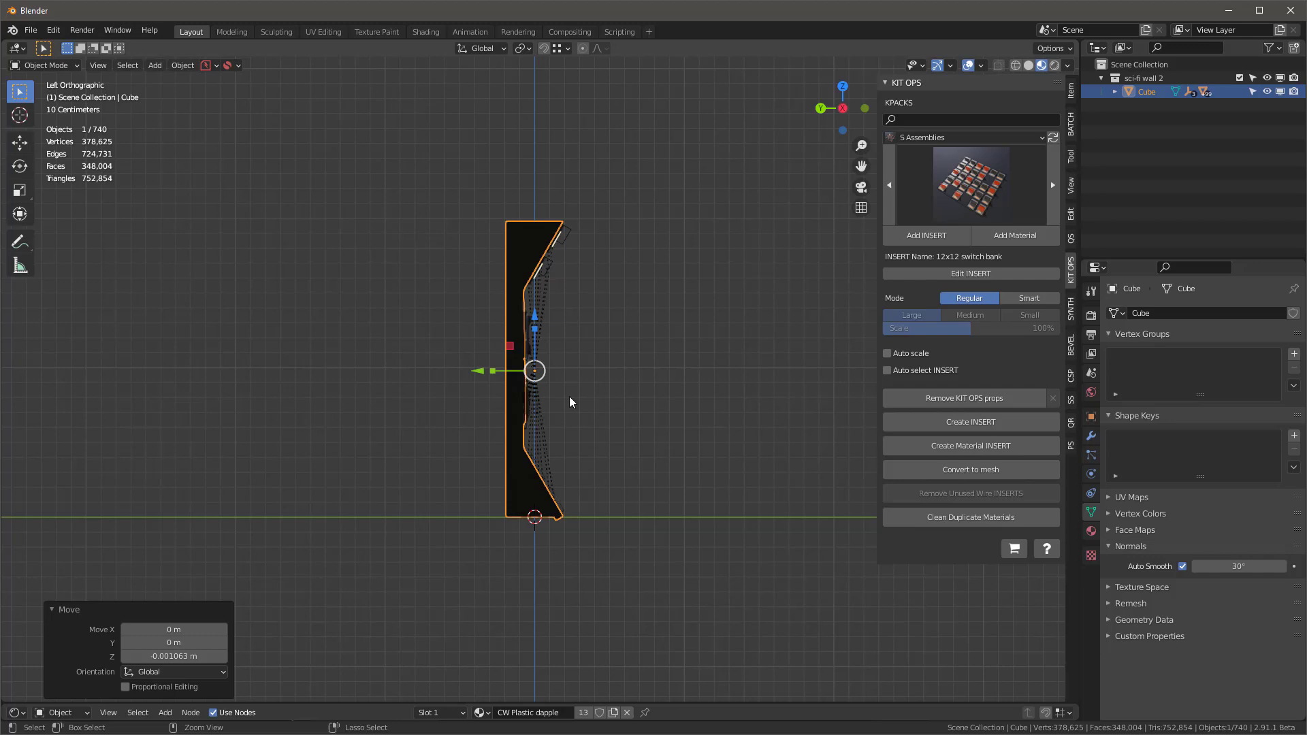
Apply all transforms to the wall, then deselect it.
{"action": "key", "text": "ctrl+a"}
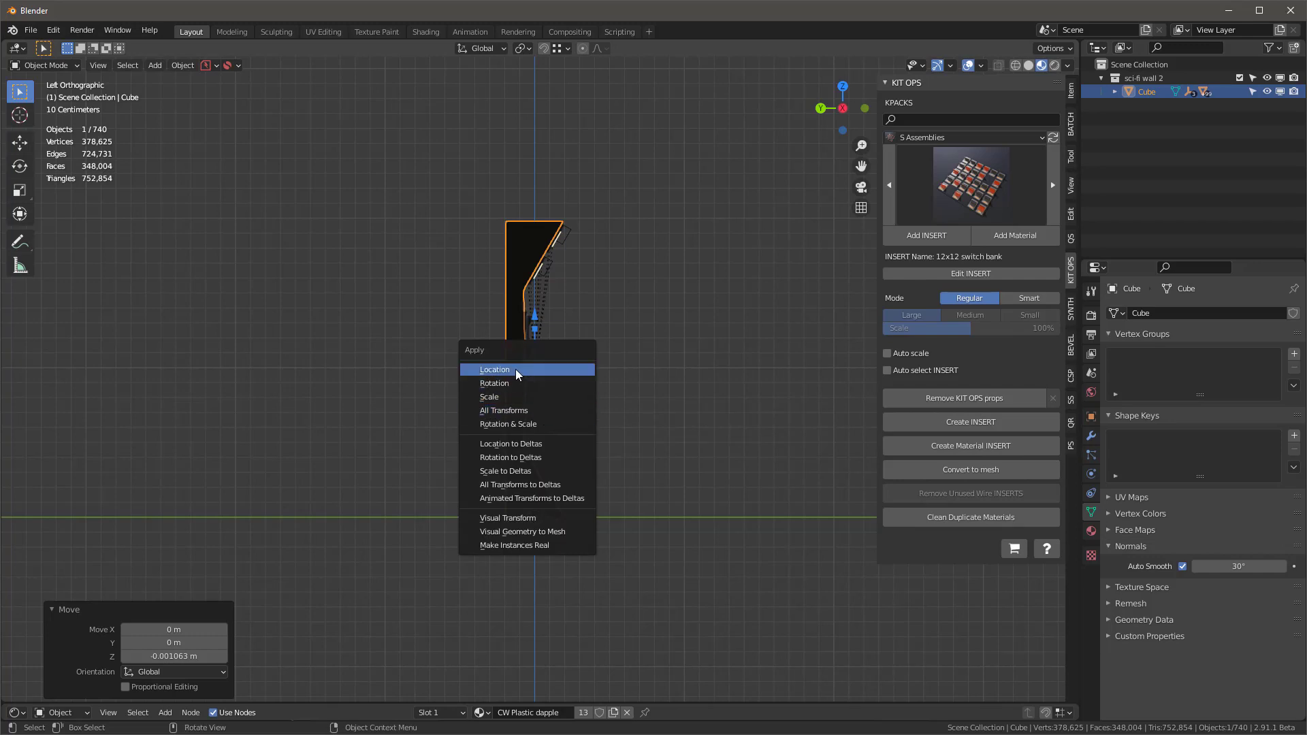
{"action": "left_click", "coordinate": [530, 410]}
{"action": "left_click", "coordinate": [685, 333]}
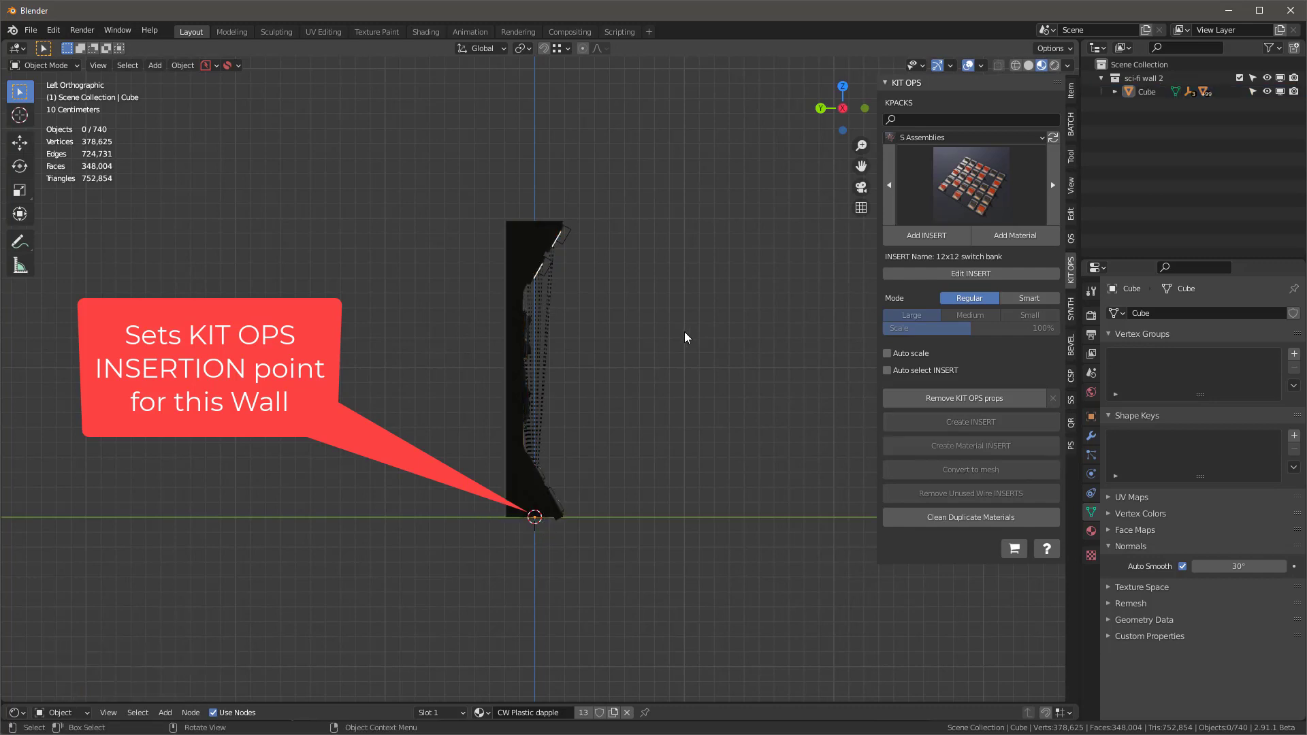
{"action": "middle_click_drag", "start_coordinate": [684, 332], "coordinate": [585, 387]}
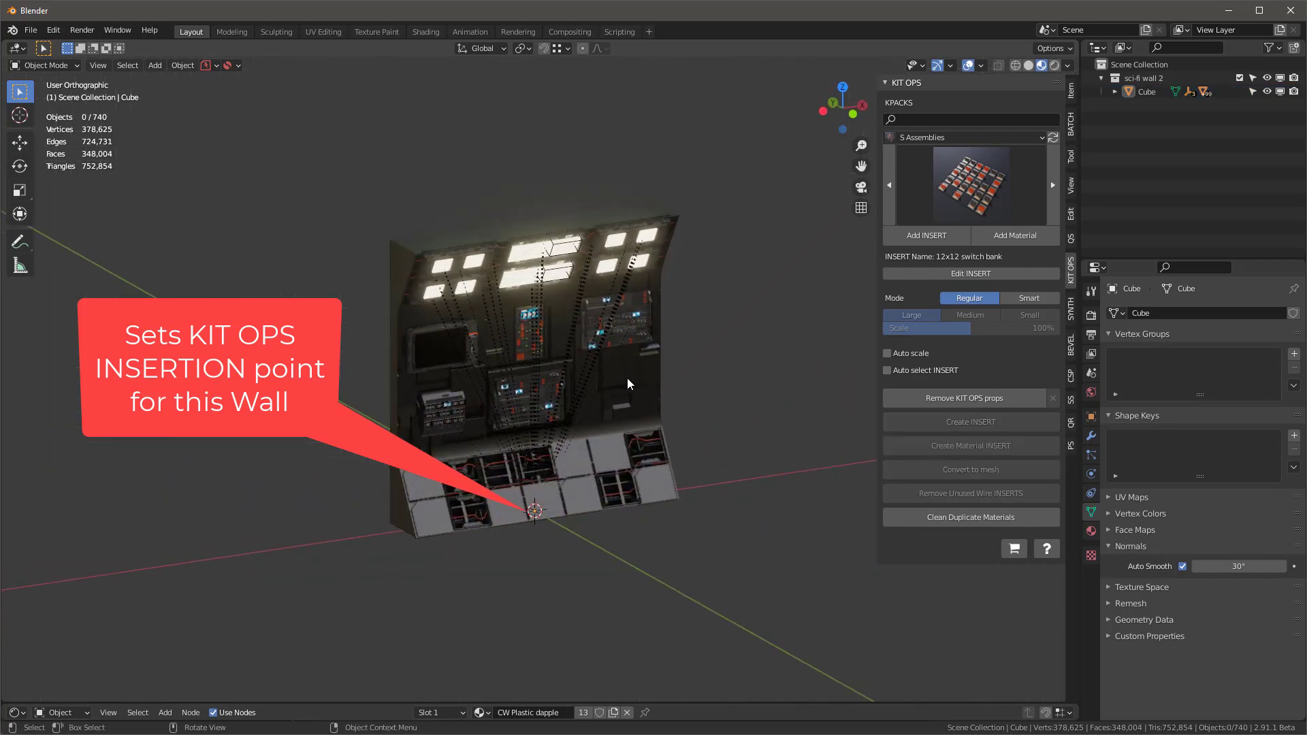
Save the scene as k-wall-02.blend in the S-Sci-Fi-Walls KPACK folder.
{"action": "left_click", "coordinate": [30, 31]}
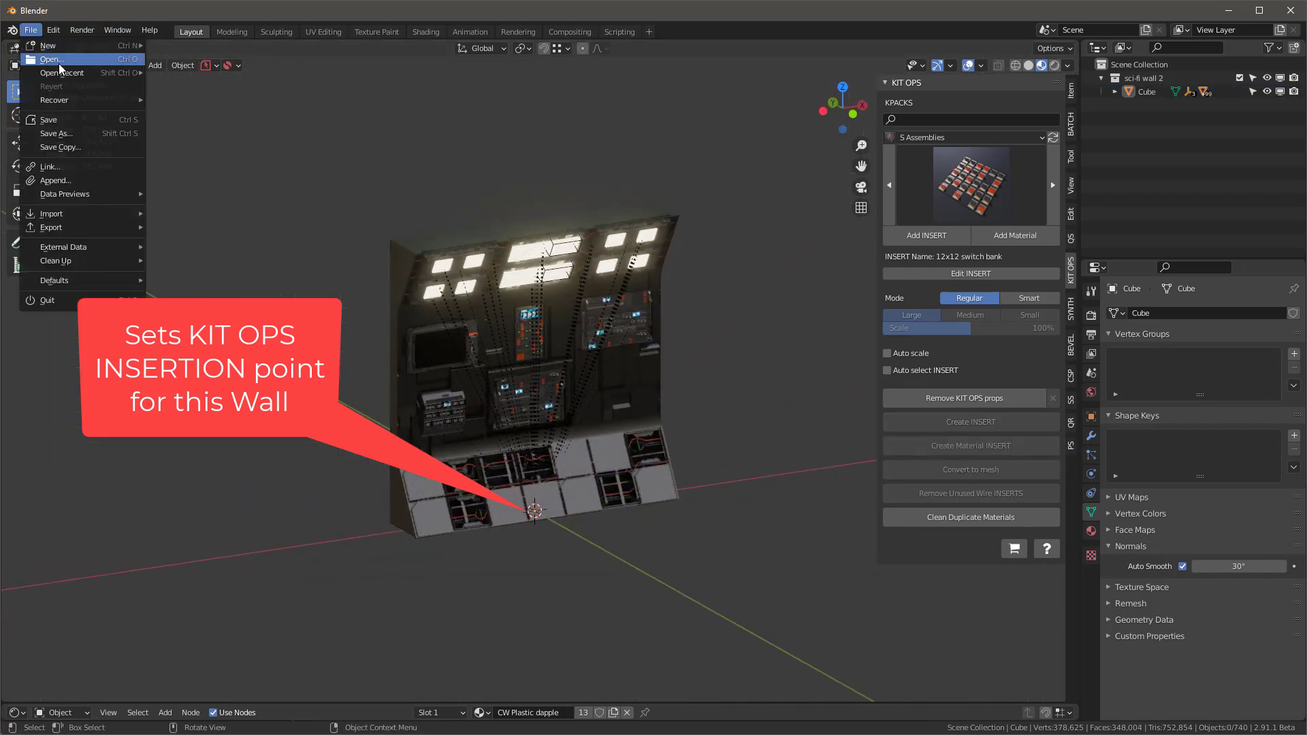
{"action": "left_click", "coordinate": [83, 134]}
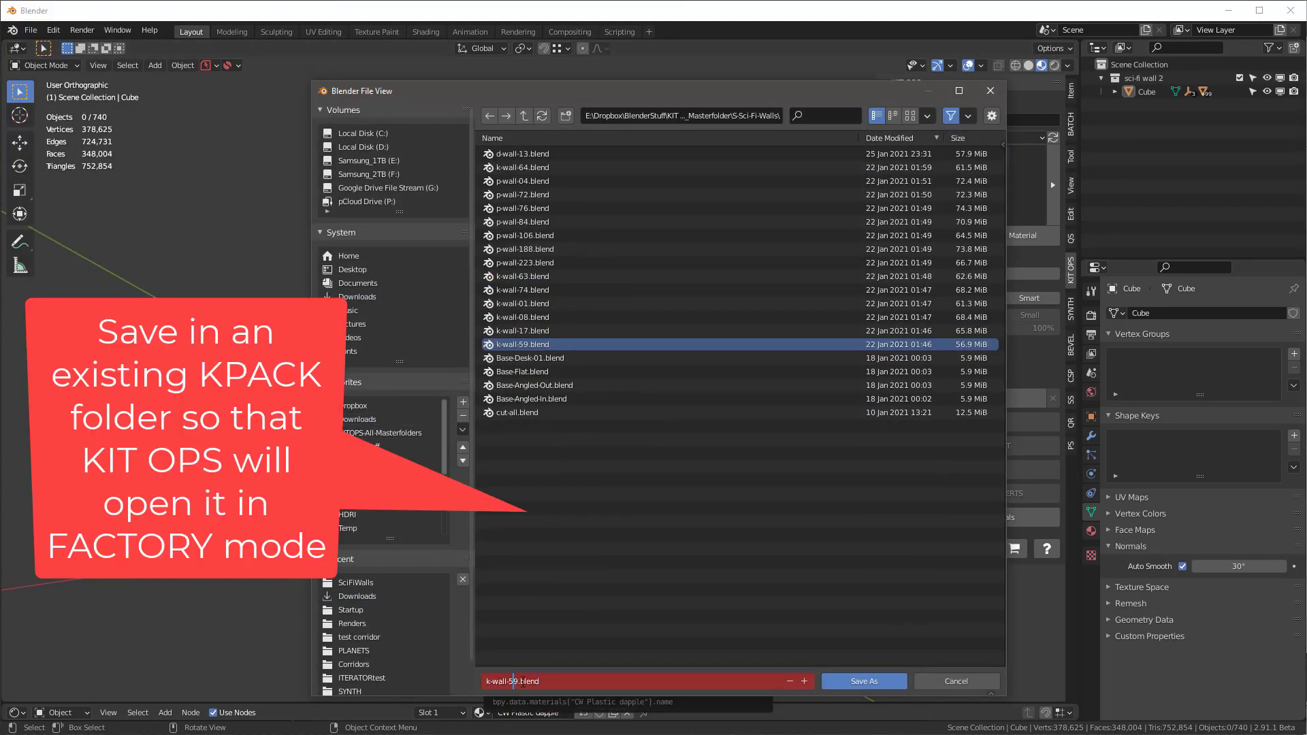
{"action": "key", "text": "BackSpace"}
{"action": "key", "text": "BackSpace"}
{"action": "type", "text": "02"}
{"action": "left_click", "coordinate": [650, 528]}
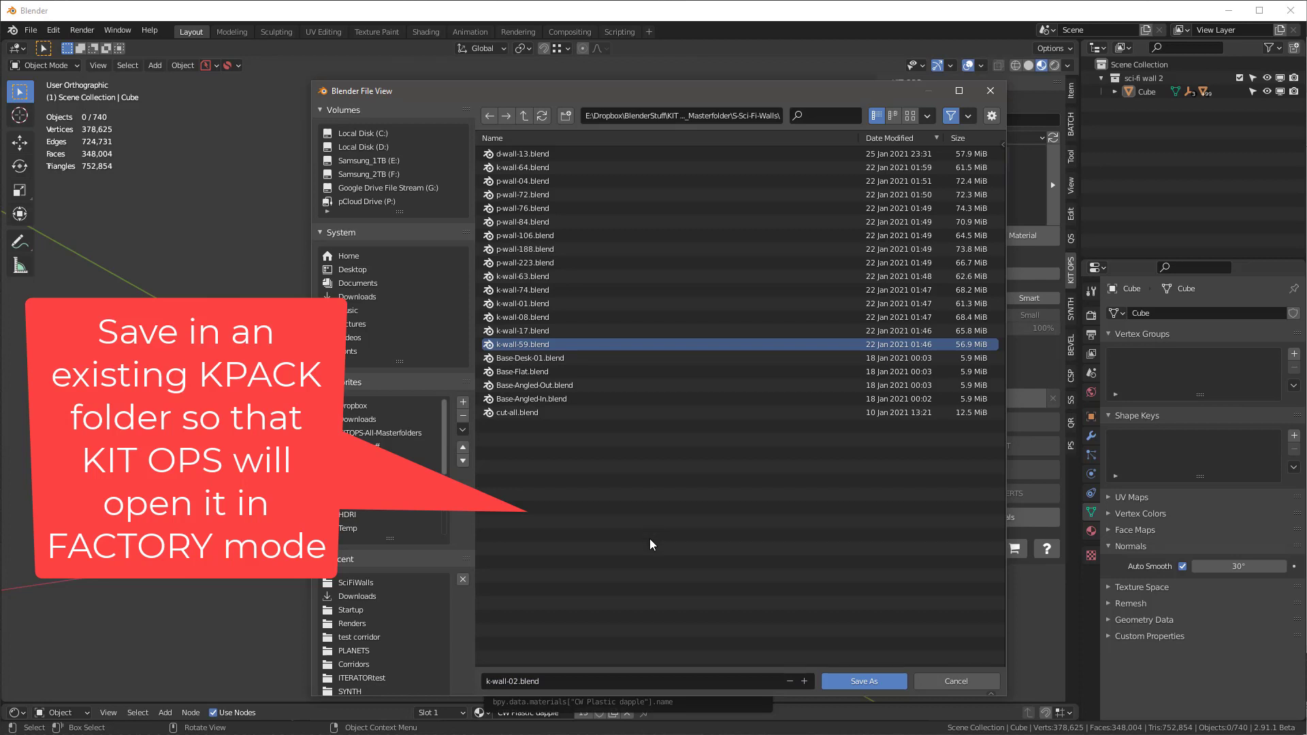
{"action": "left_click", "coordinate": [871, 682]}
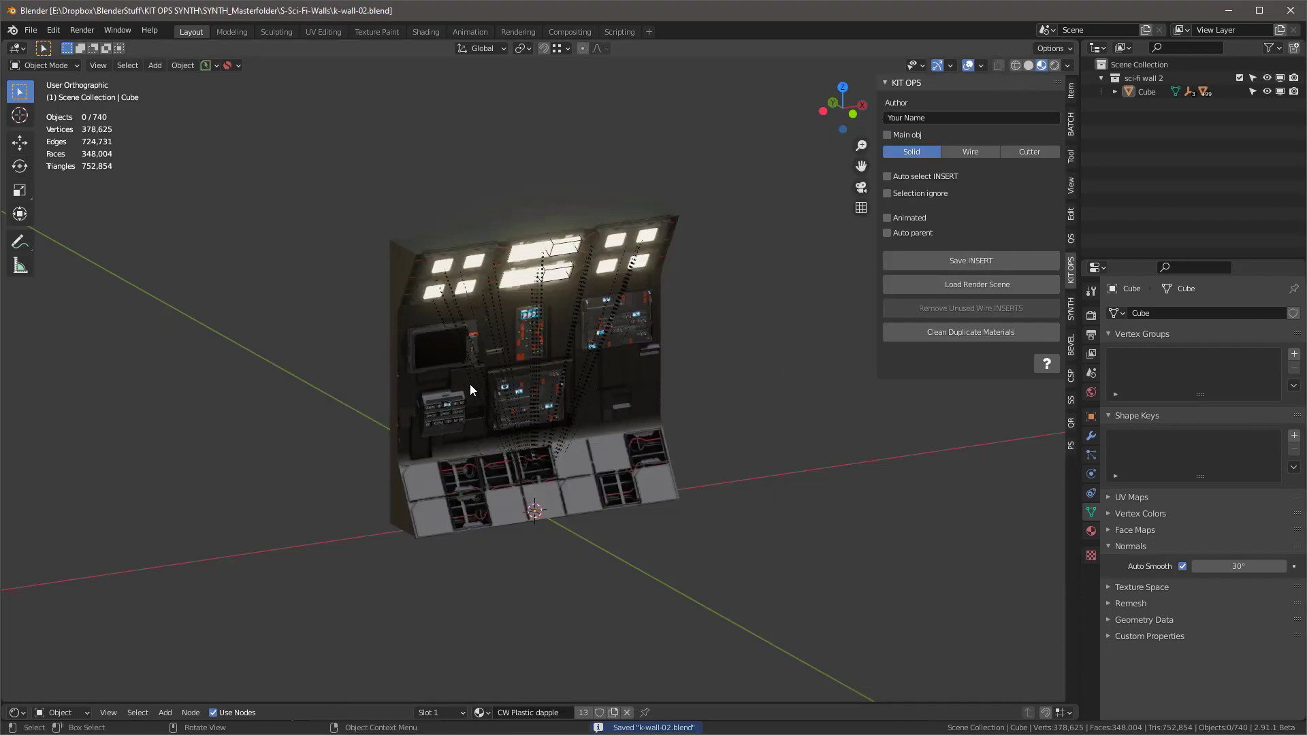
Mark the Cube as Main obj, save the KIT OPS INSERT, and clean duplicate materials.
{"action": "middle_click_drag", "start_coordinate": [595, 365], "coordinate": [633, 365]}
{"action": "left_click", "coordinate": [548, 226]}
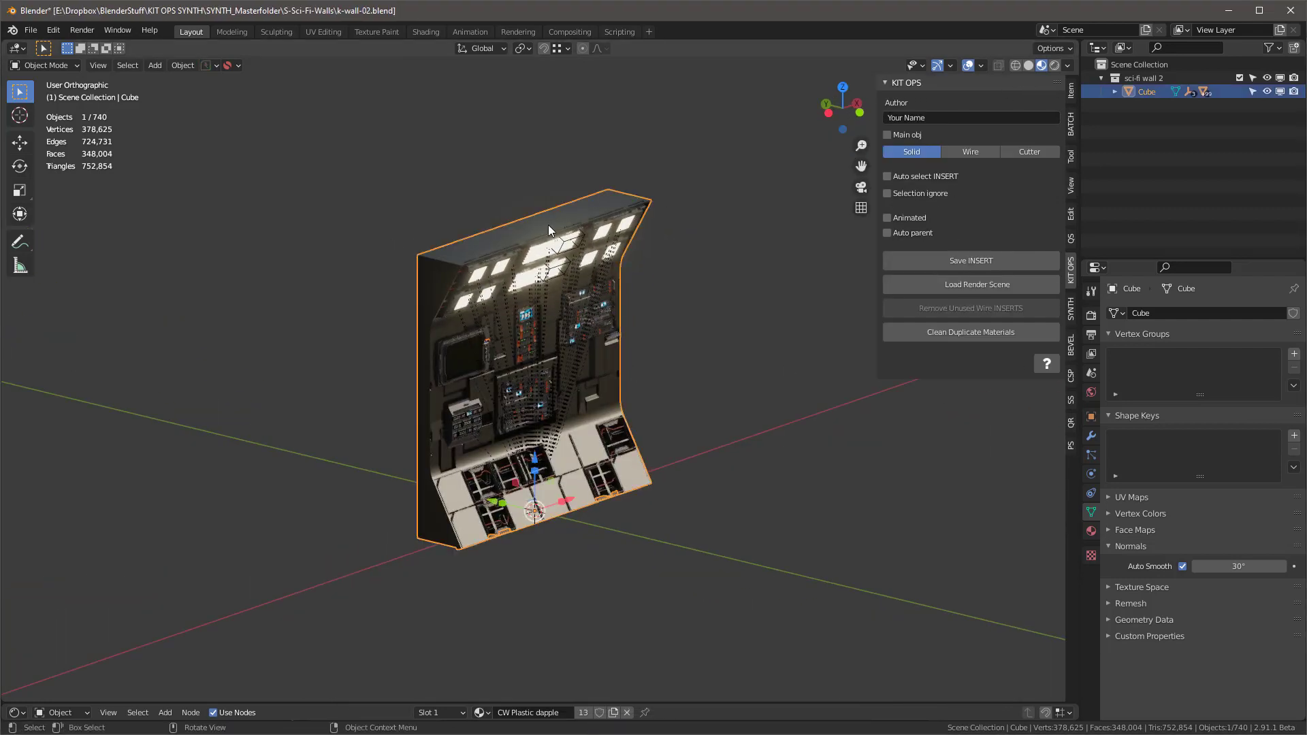
{"action": "left_click", "coordinate": [887, 134]}
{"action": "left_click", "coordinate": [968, 259]}
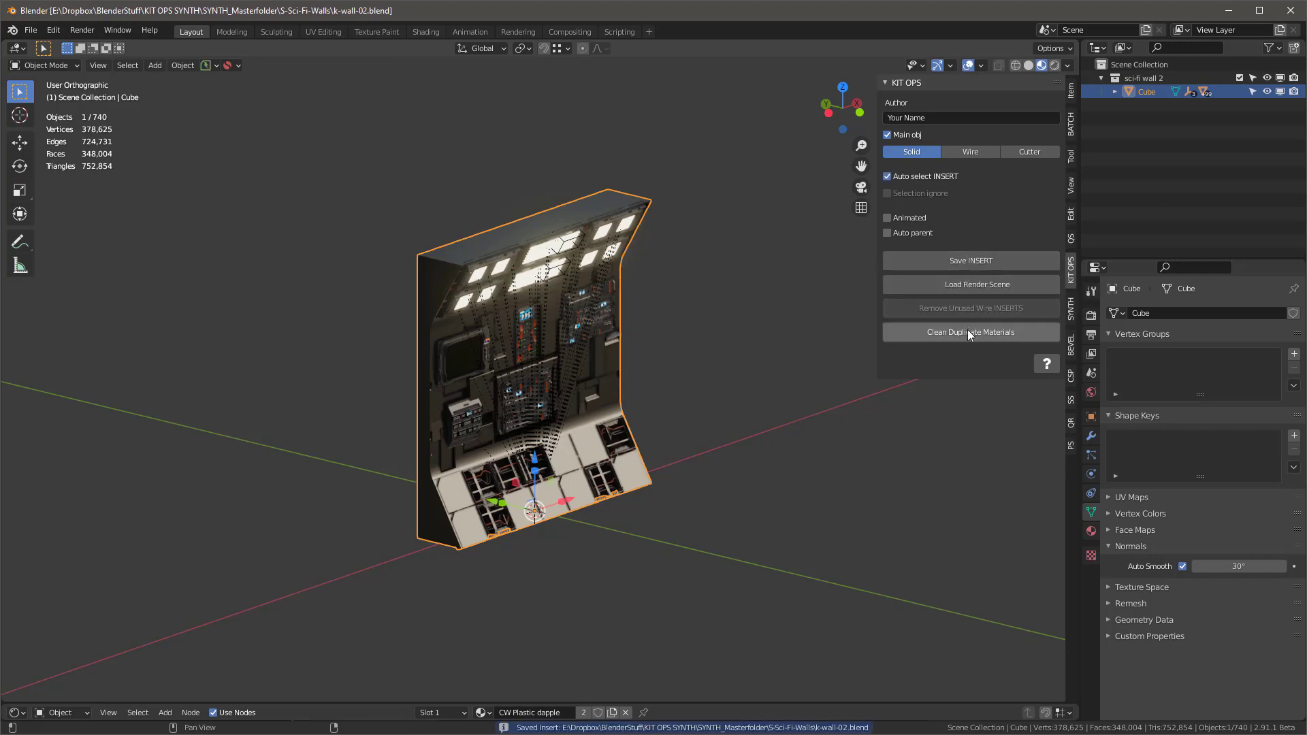
{"action": "left_click", "coordinate": [969, 333]}
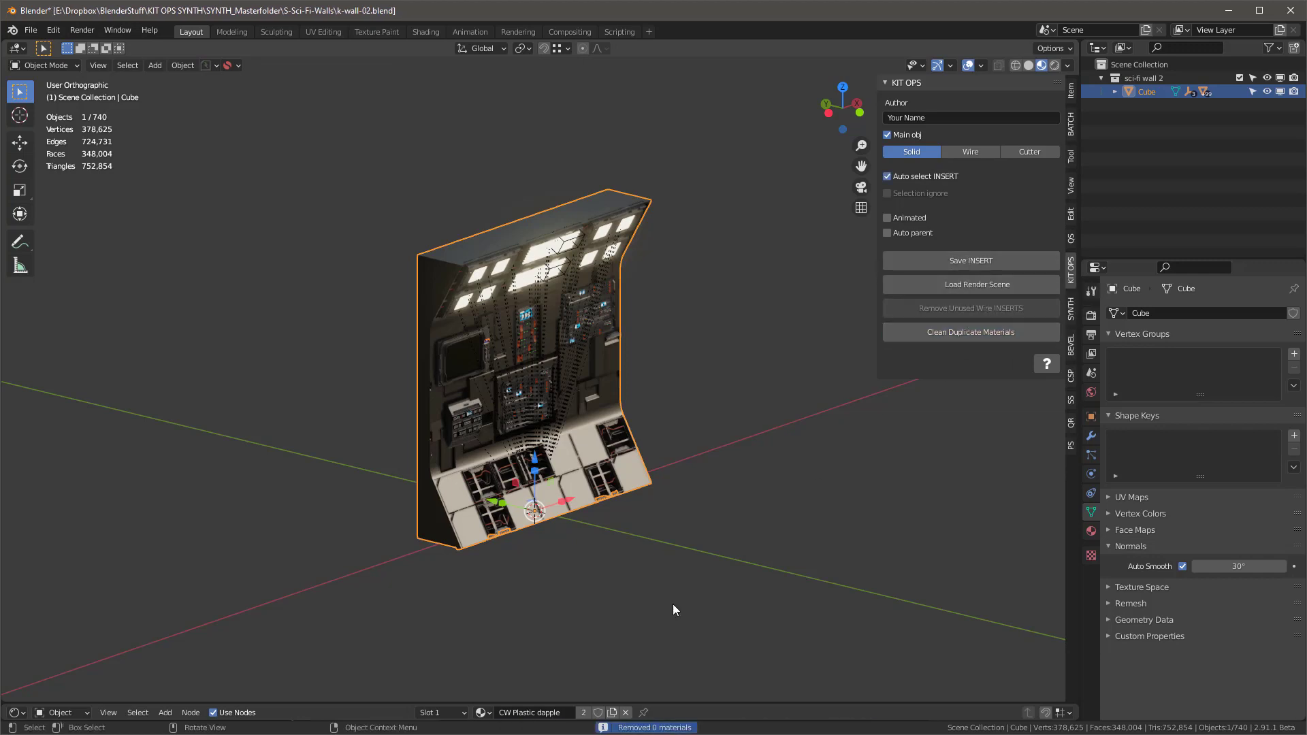
Purge orphaned data twice, removing 10 orphaned data-blocks.
{"action": "left_click", "coordinate": [213, 63]}
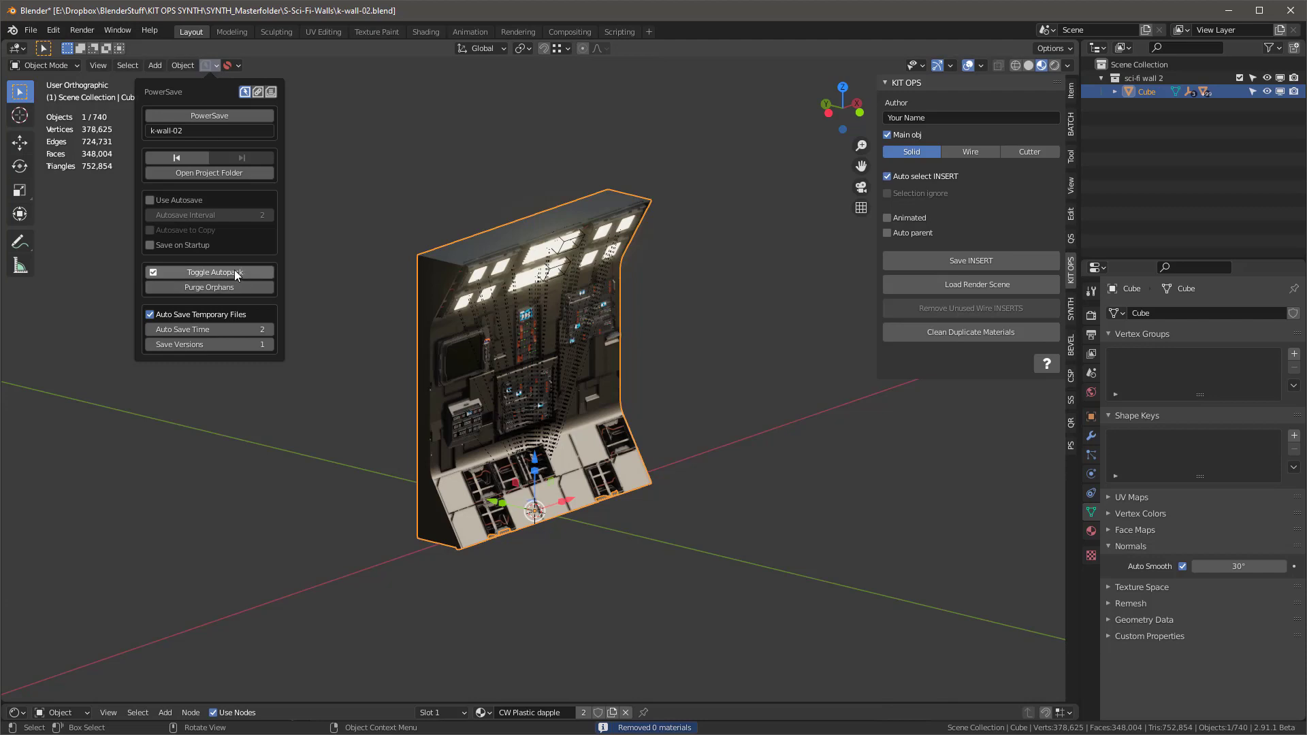
{"action": "left_click", "coordinate": [230, 289]}
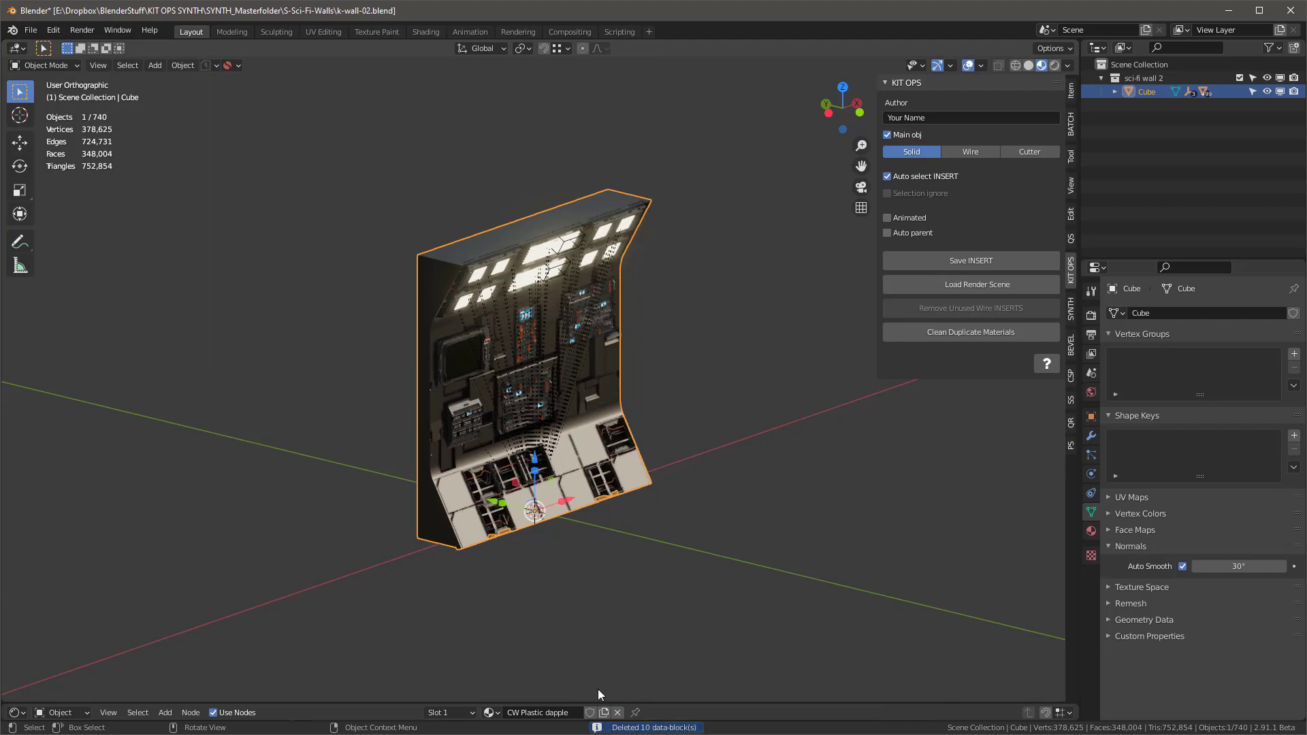
{"action": "left_click", "coordinate": [27, 30]}
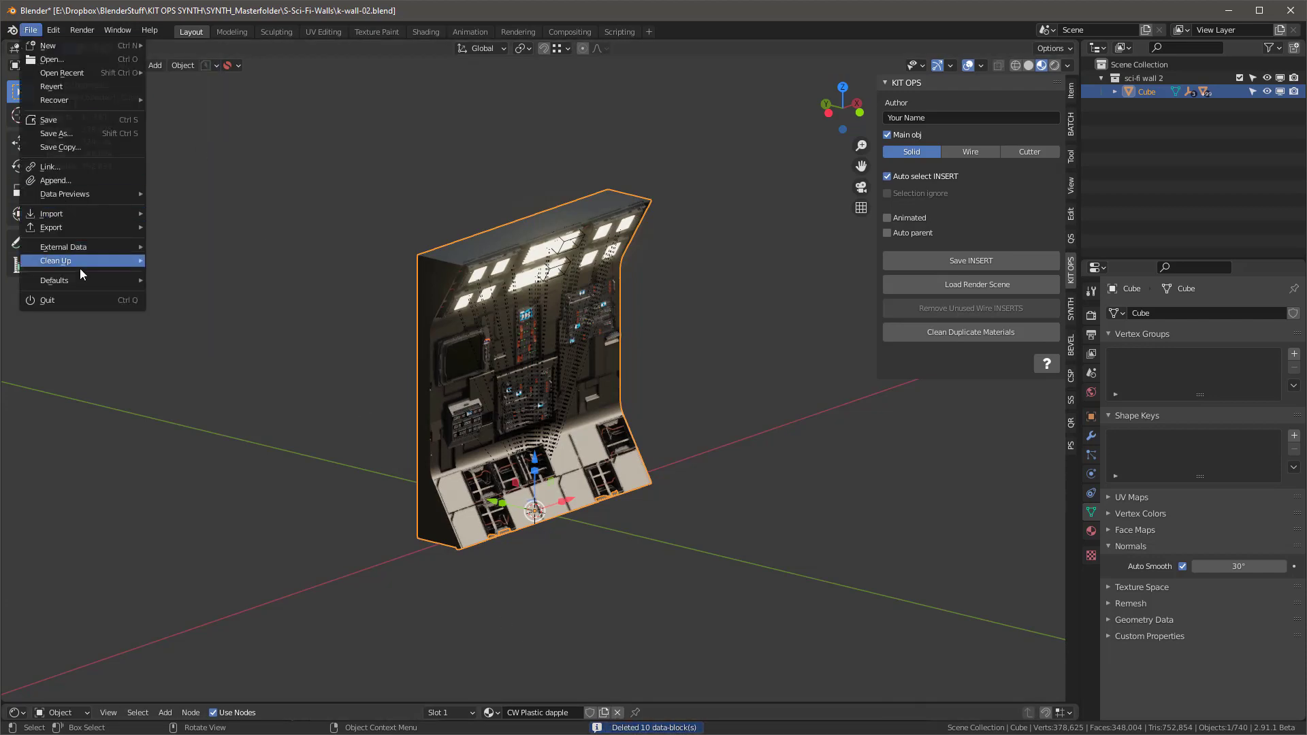
{"action": "mouse_move", "coordinate": [75, 259]}
{"action": "left_click", "coordinate": [185, 260]}
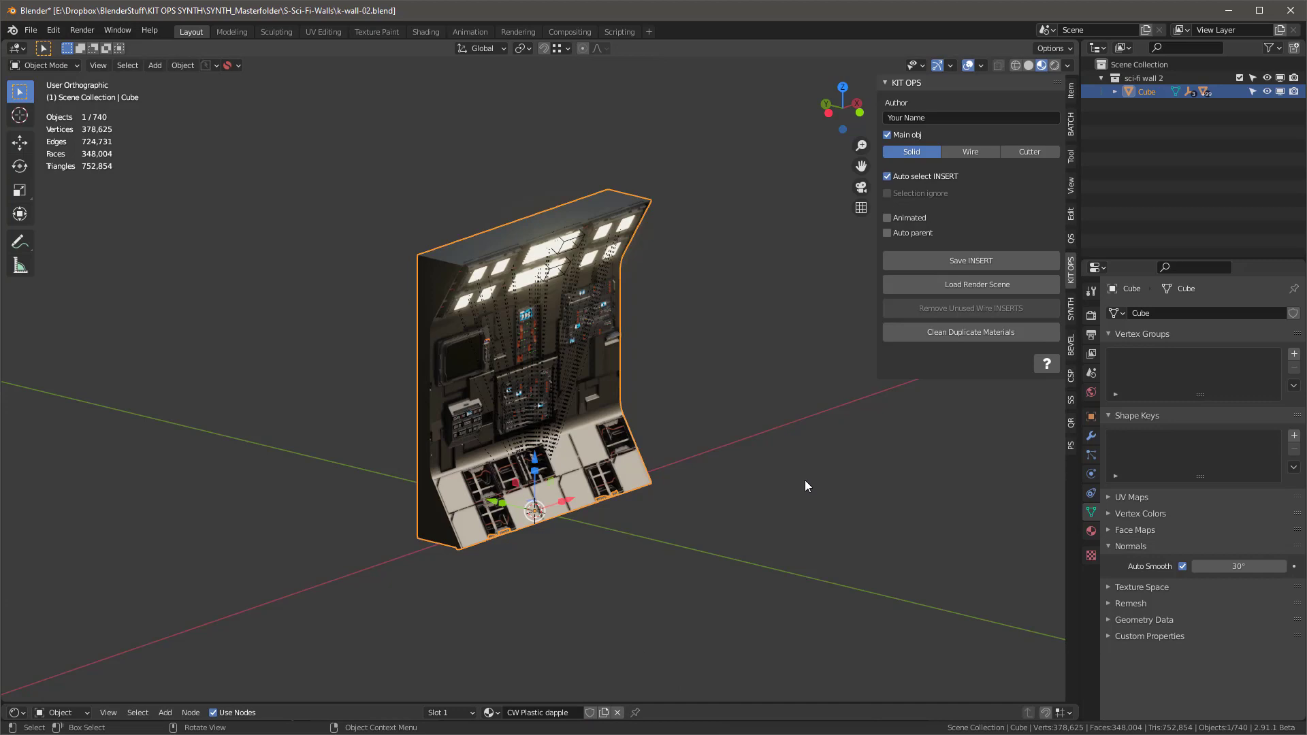
Load the KIT OPS render scene and frame the wall INSERT with its camera.
{"action": "middle_click_drag", "start_coordinate": [761, 428], "coordinate": [758, 426]}
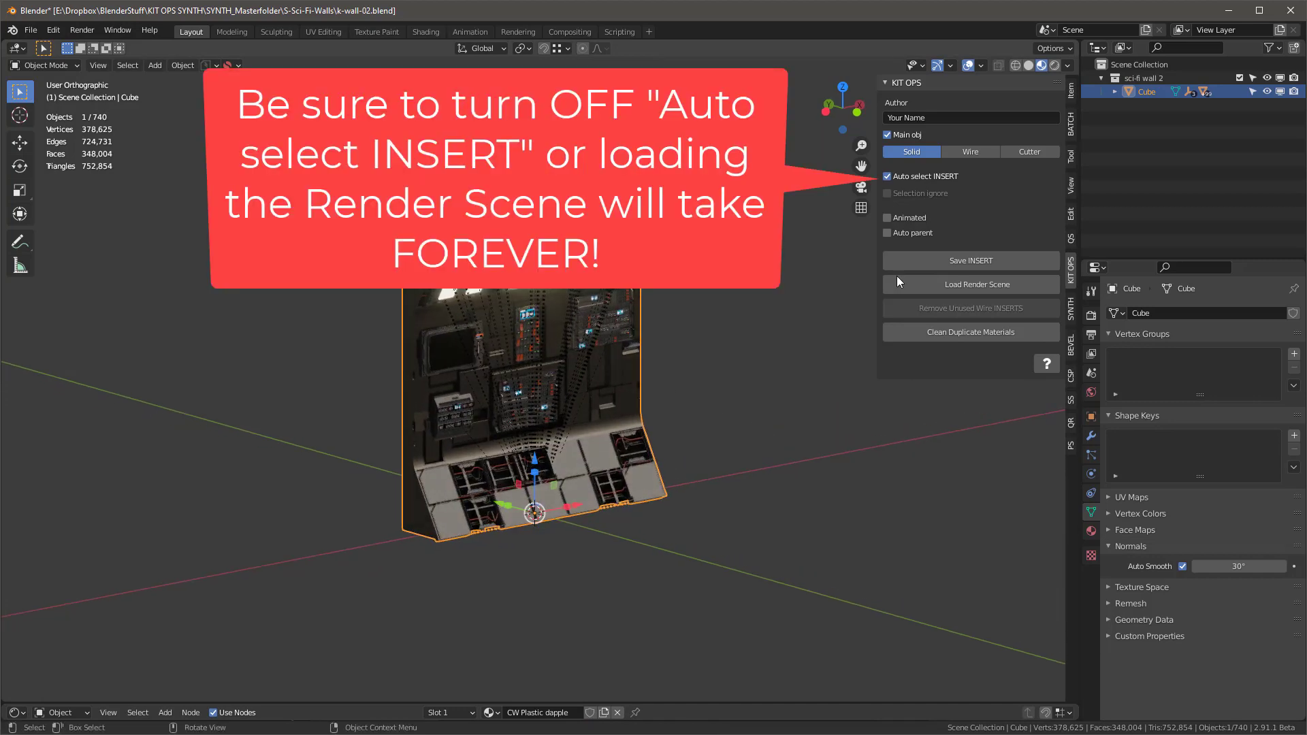
{"action": "left_click", "coordinate": [981, 284]}
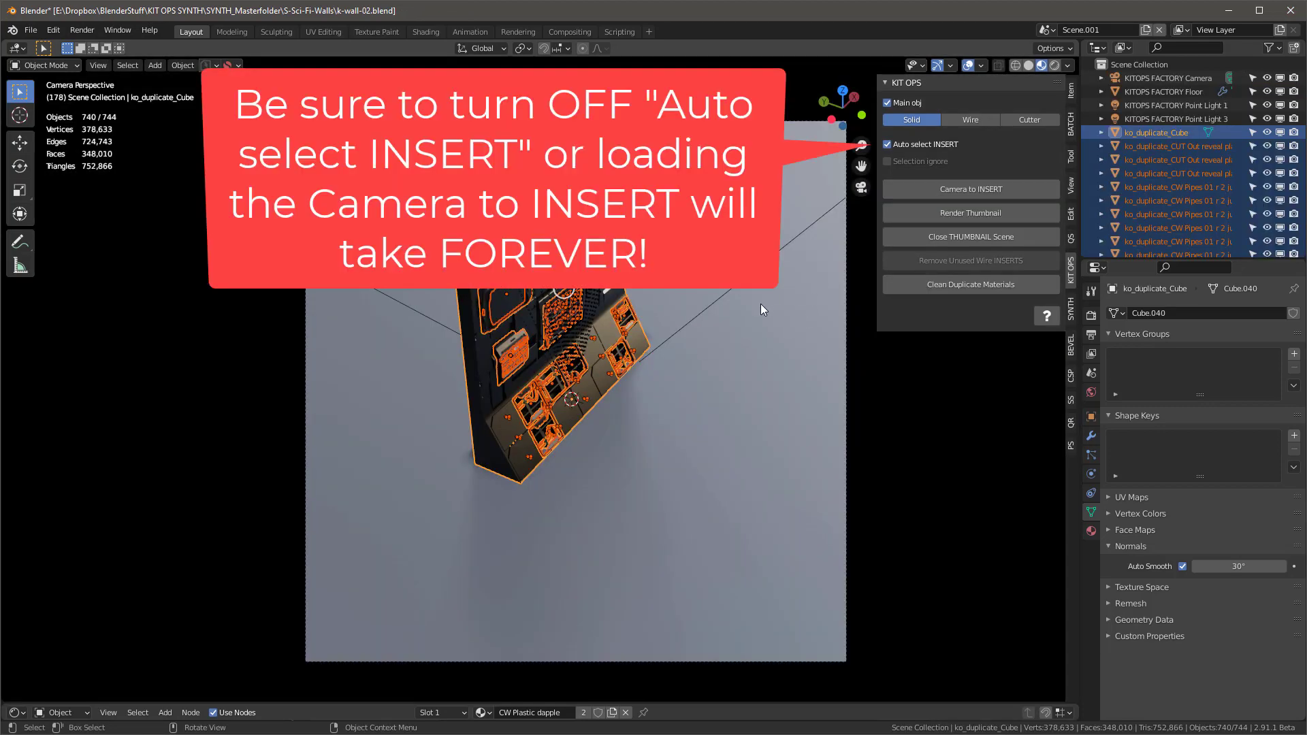
{"action": "left_click", "coordinate": [976, 189]}
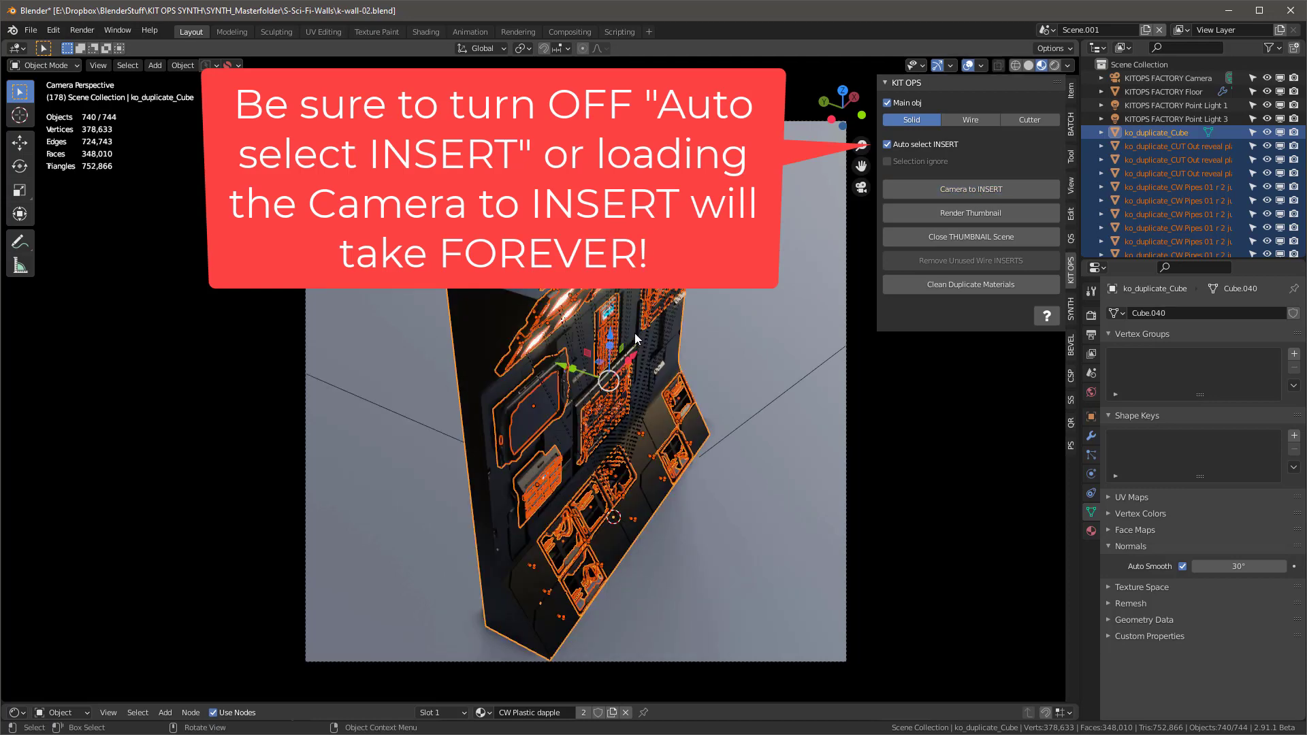
Render the INSERT thumbnail from a camera-locked front three-quarter view, then revert the file.
{"action": "left_click", "coordinate": [1071, 182]}
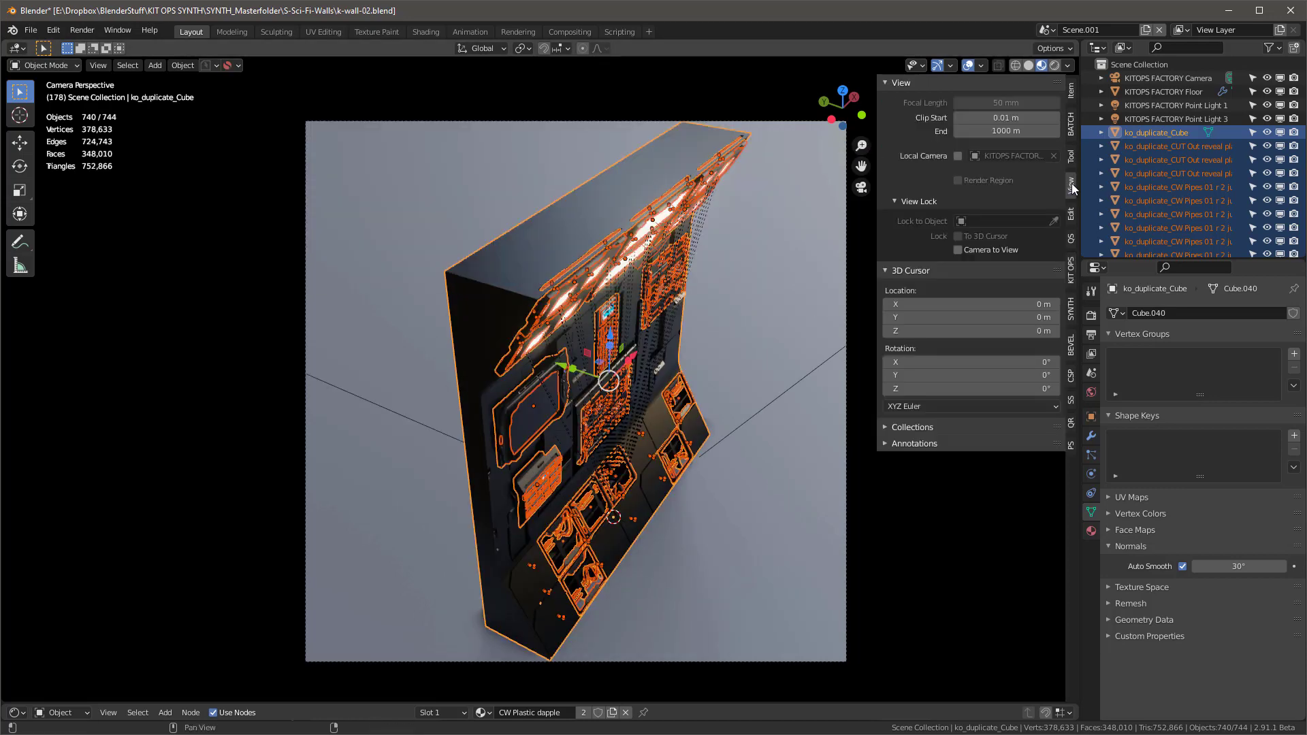
{"action": "left_click", "coordinate": [957, 250]}
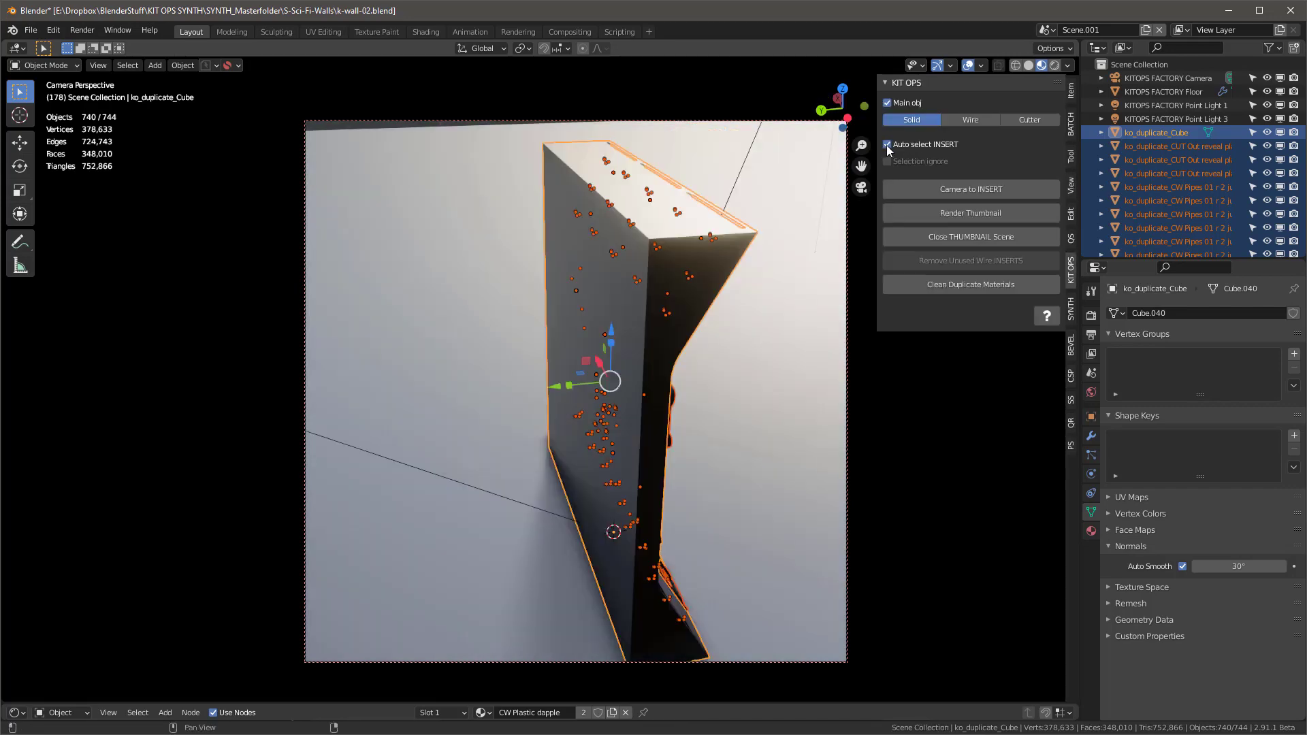
{"action": "middle_click_drag", "start_coordinate": [744, 388], "coordinate": [813, 436]}
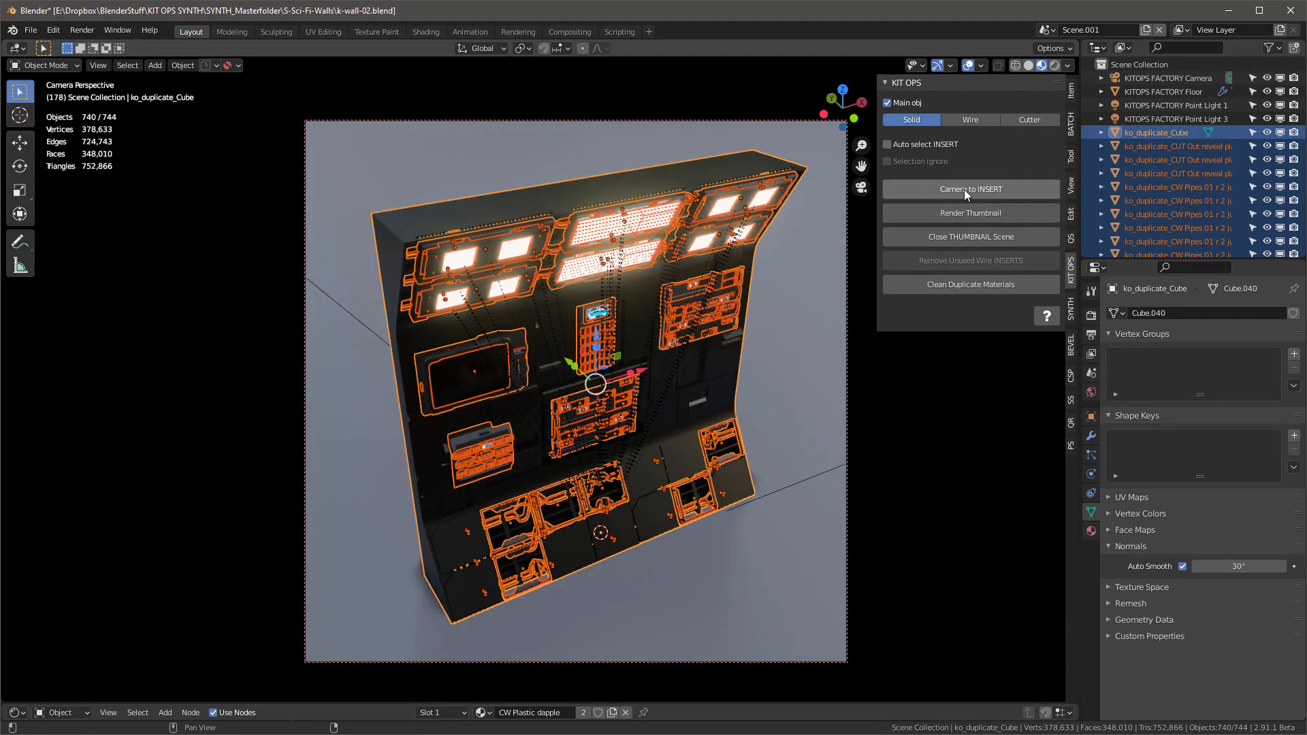
{"action": "left_click", "coordinate": [991, 210]}
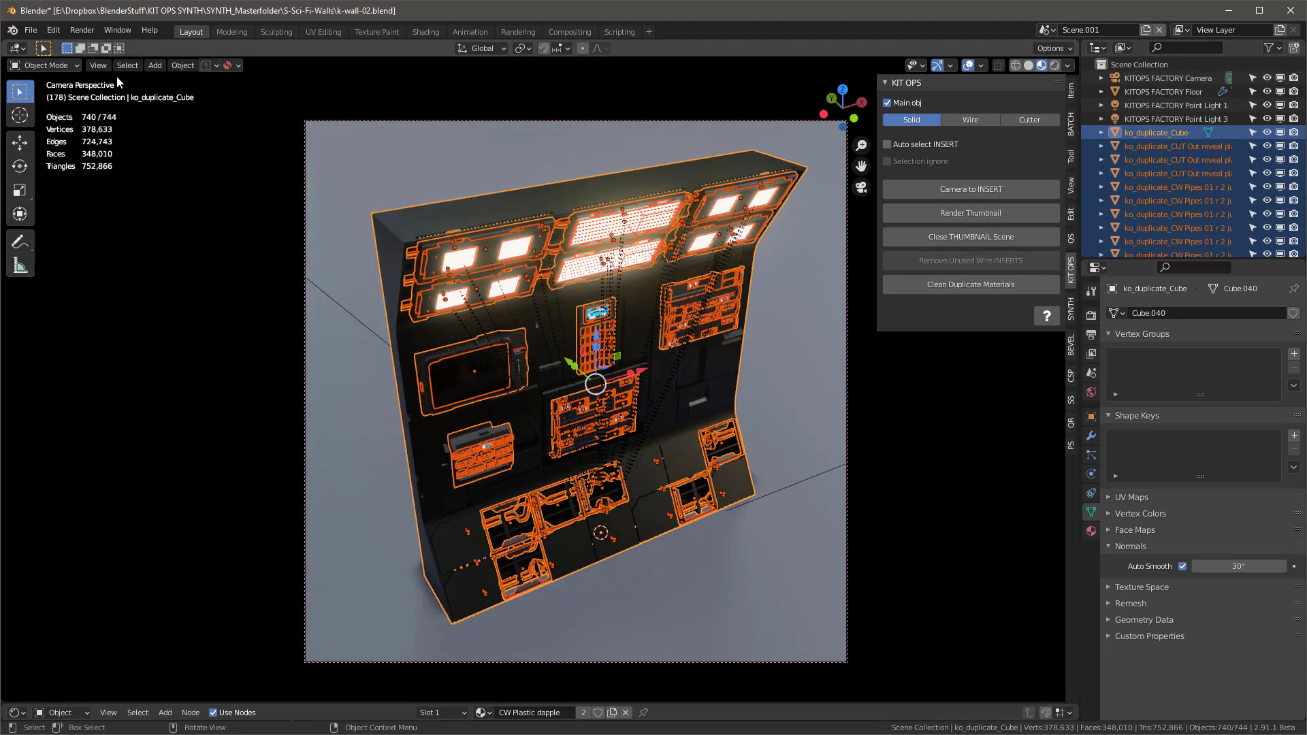
{"action": "left_click", "coordinate": [29, 31]}
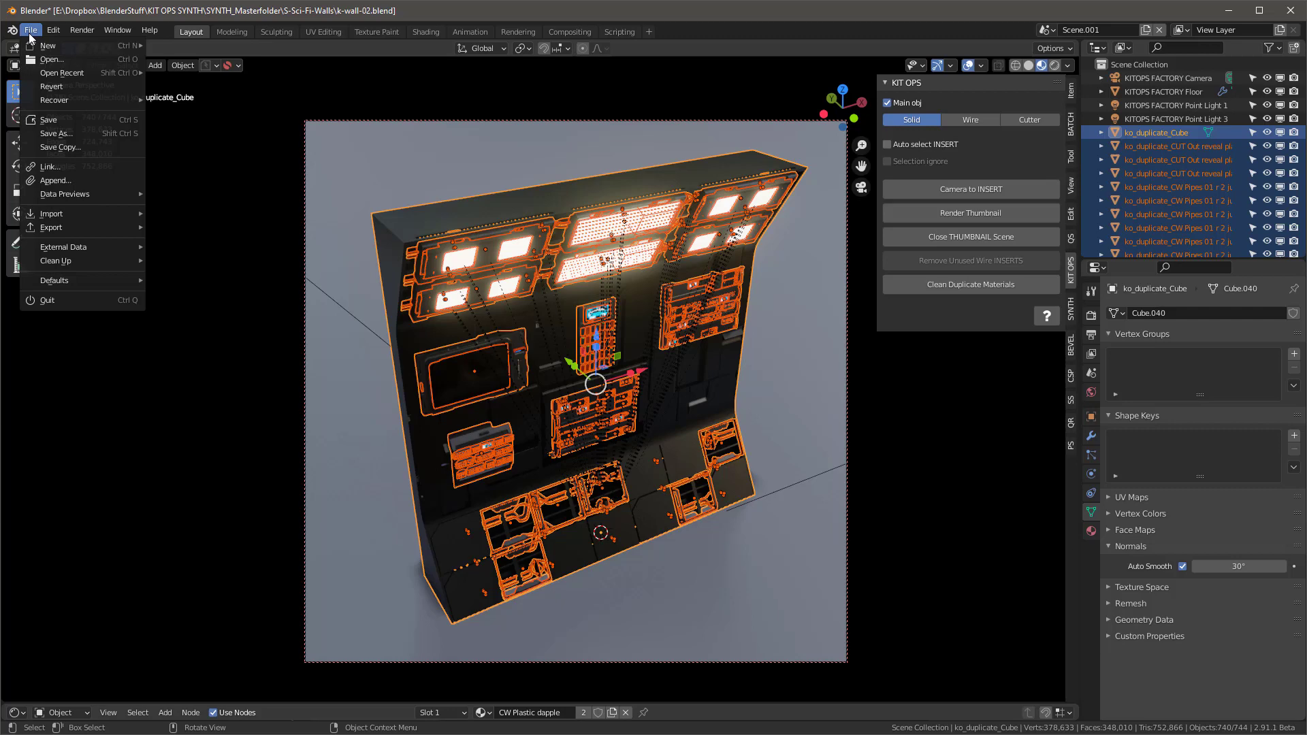
{"action": "left_click", "coordinate": [60, 88]}
Confirm the revert, start a new General file without saving, and delete its default Box.
{"action": "left_click", "coordinate": [60, 88]}
{"action": "middle_click_drag", "start_coordinate": [599, 225], "coordinate": [684, 329]}
{"action": "left_click", "coordinate": [30, 30]}
{"action": "mouse_move", "coordinate": [63, 42]}
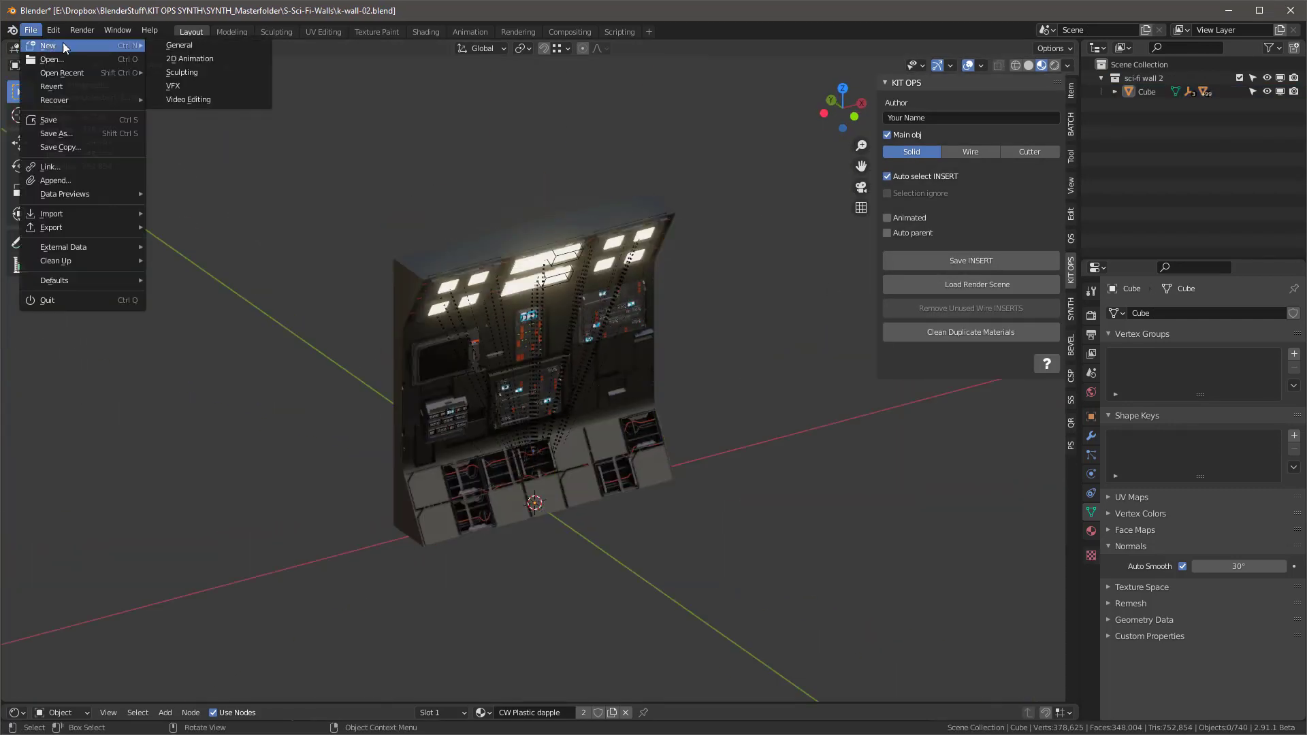
{"action": "left_click", "coordinate": [186, 42]}
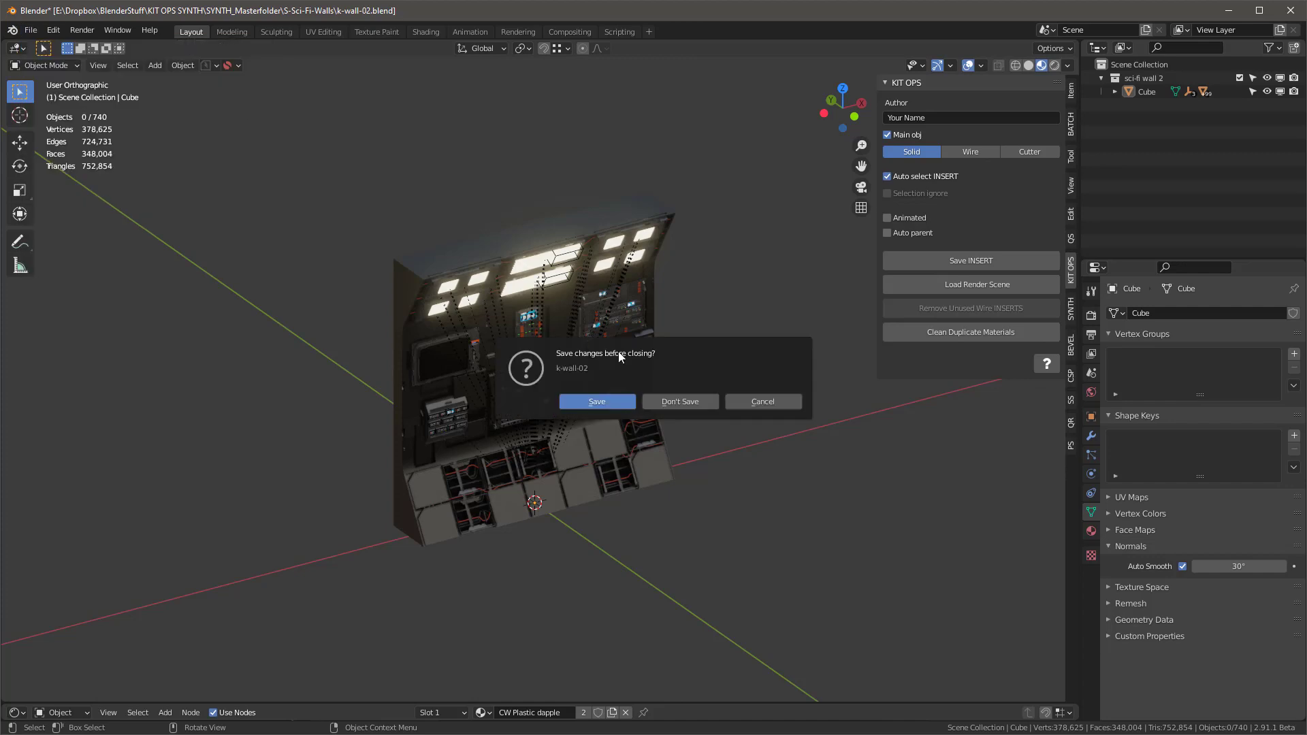
{"action": "left_click", "coordinate": [687, 404]}
{"action": "key", "text": "x"}
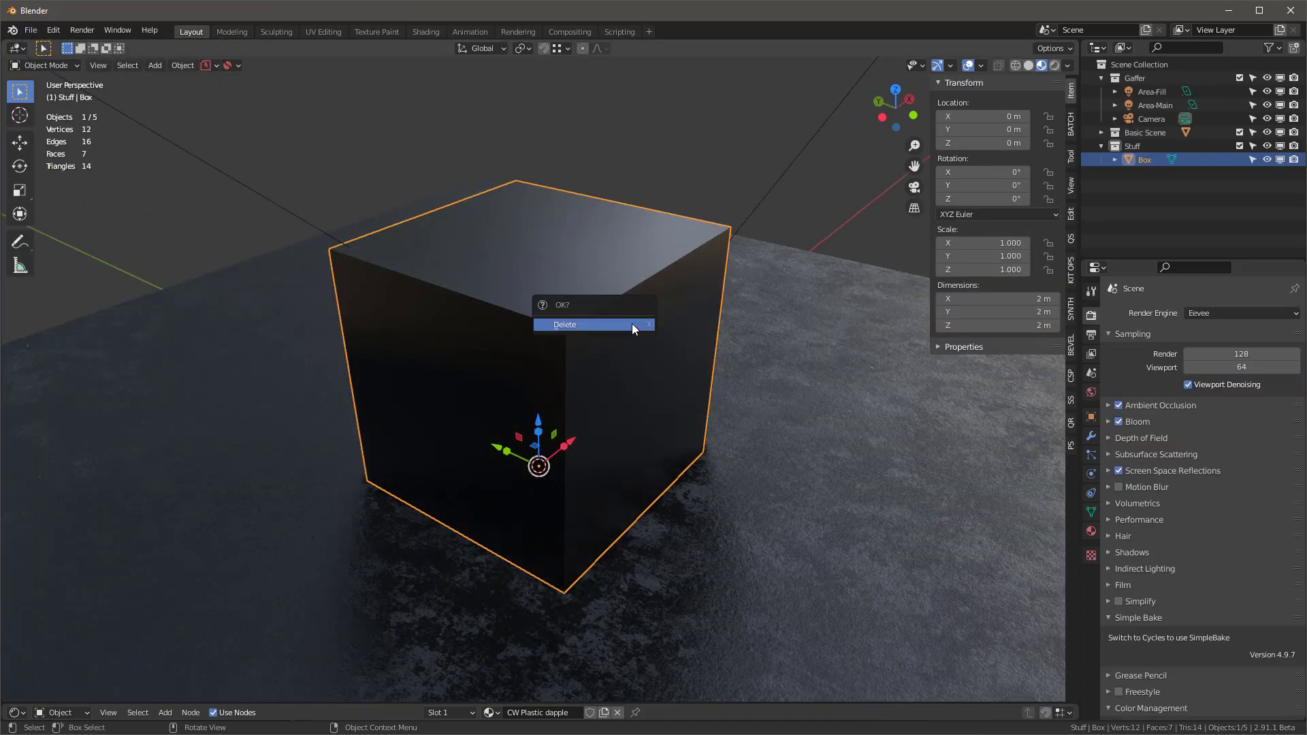
{"action": "left_click", "coordinate": [632, 326]}
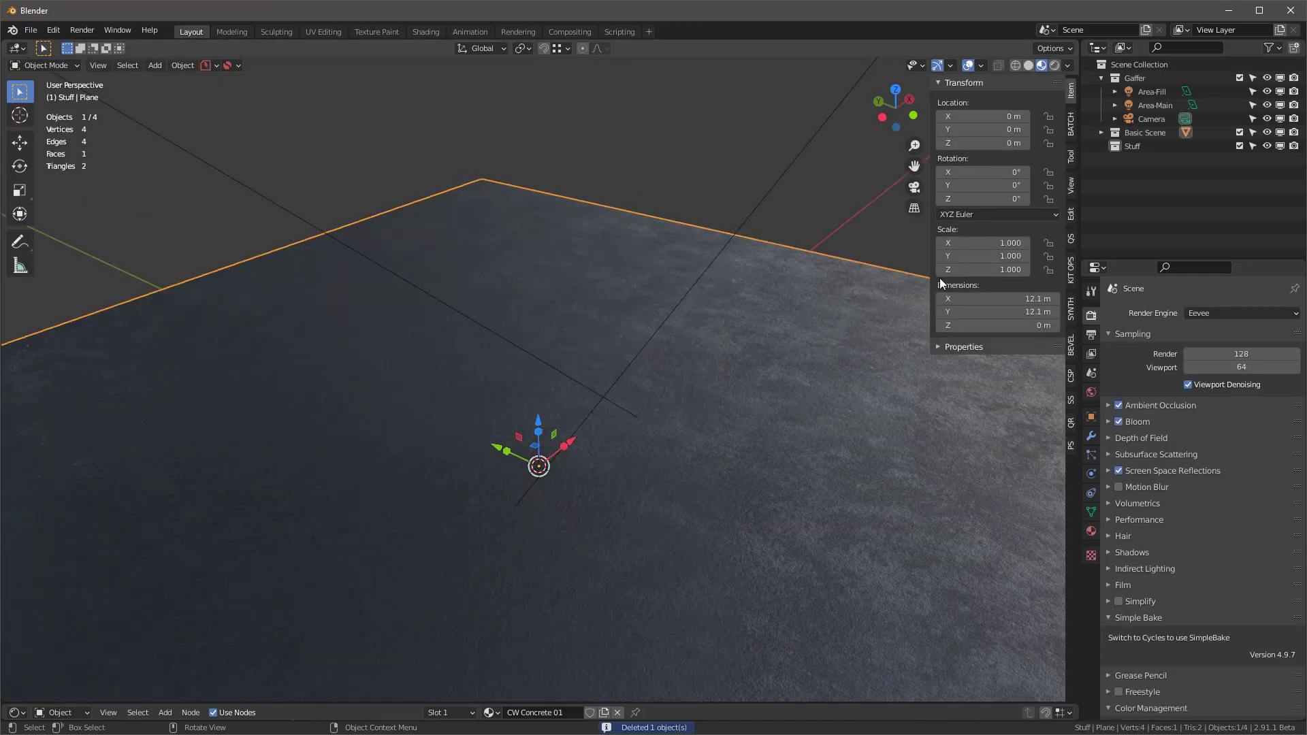
Pick K Wall 02 from the S Sci fi walls KPACK, disable Auto scale, and place it on the floor.
{"action": "left_click", "coordinate": [1071, 274]}
{"action": "left_click", "coordinate": [986, 136]}
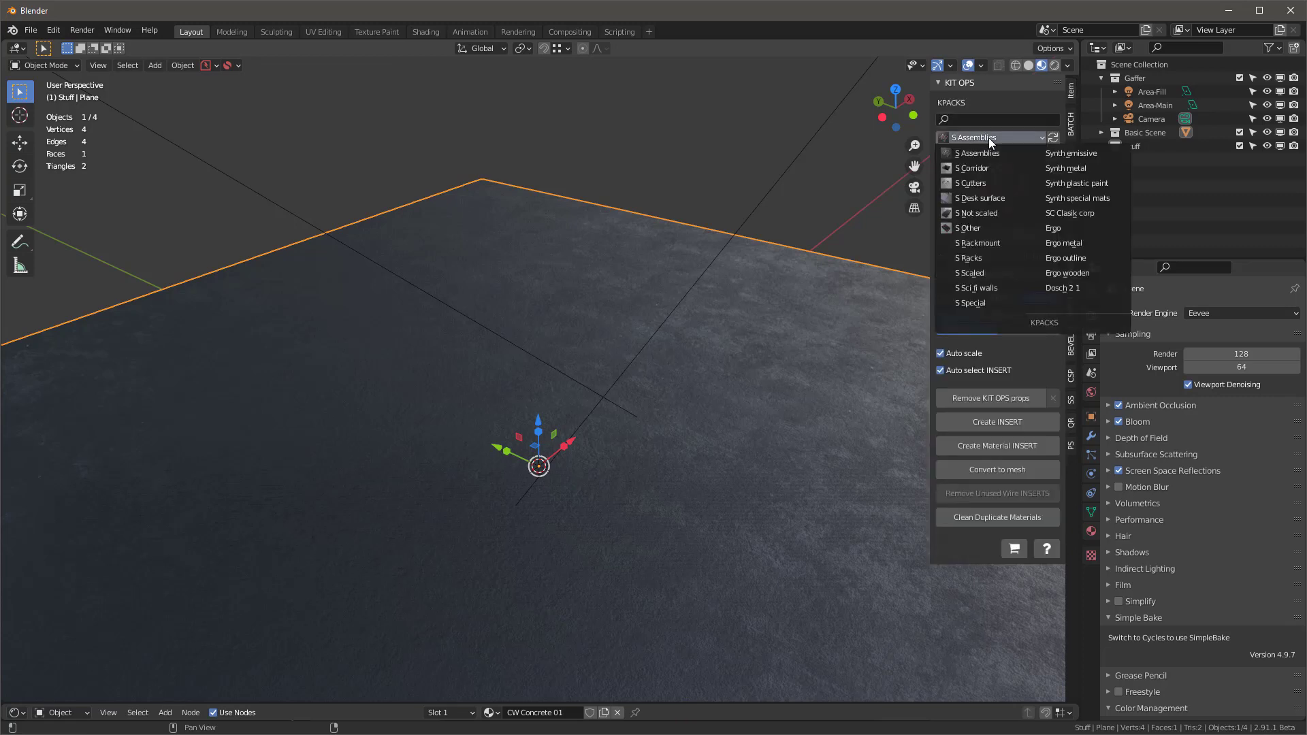
{"action": "left_click", "coordinate": [978, 292]}
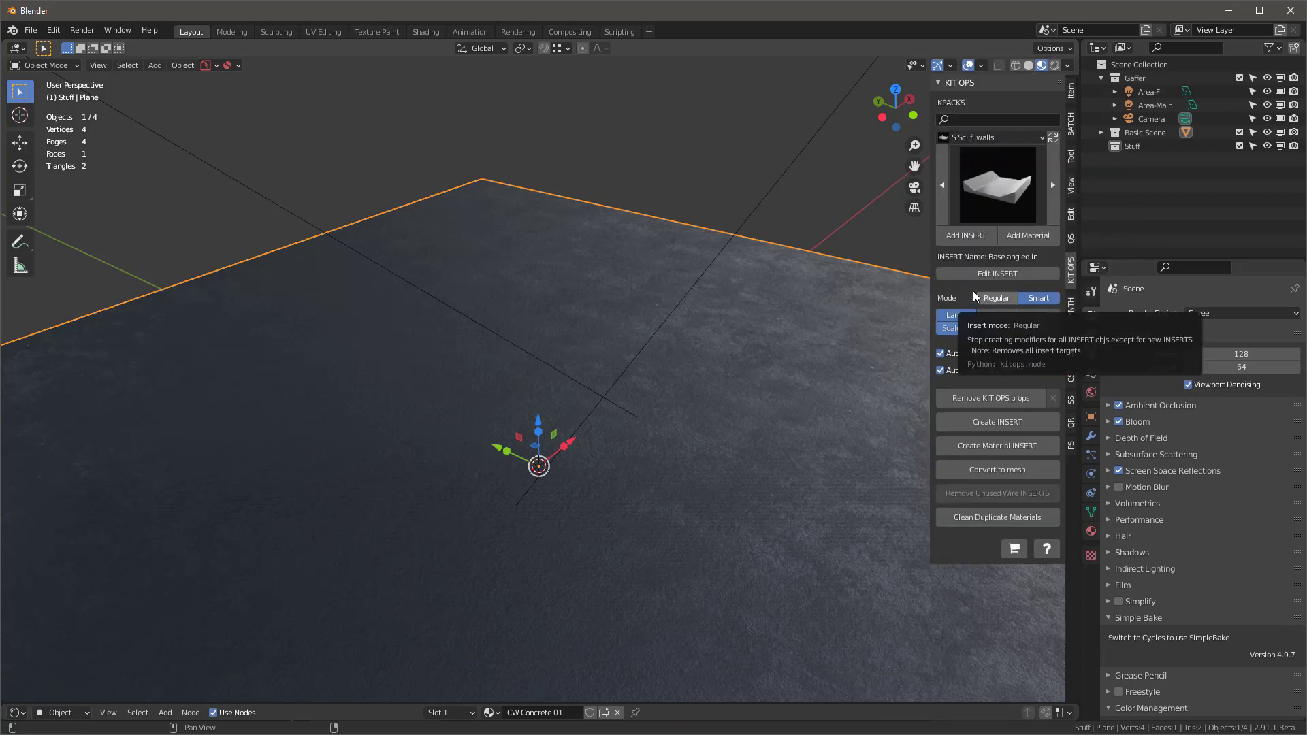
{"action": "left_click", "coordinate": [997, 193]}
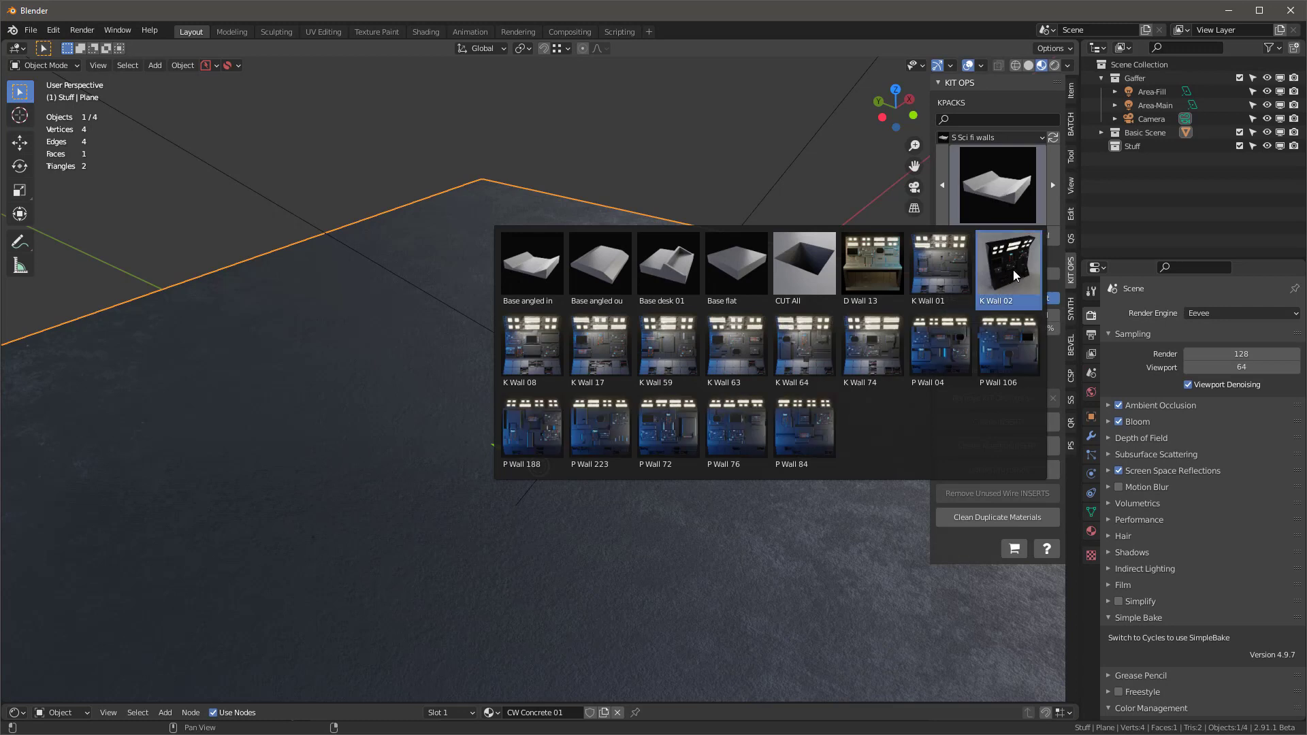
{"action": "left_click", "coordinate": [1013, 269]}
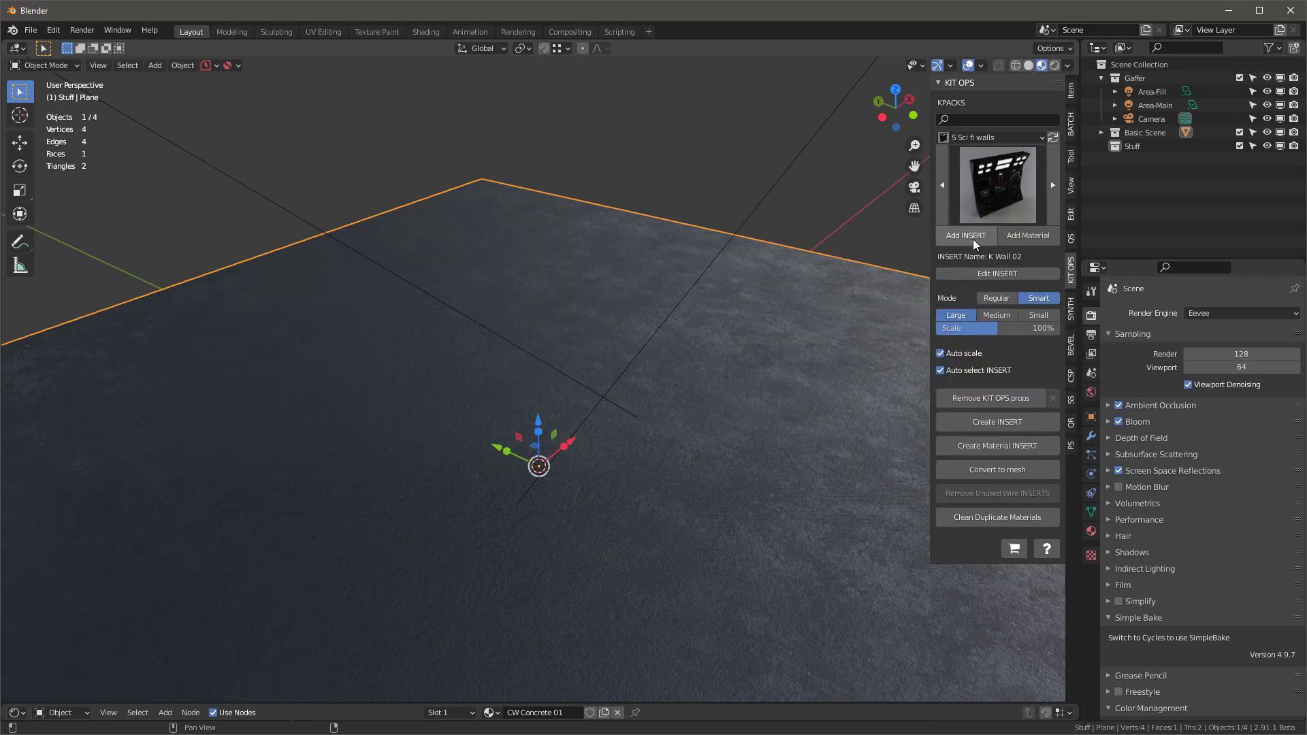
{"action": "left_click", "coordinate": [944, 353]}
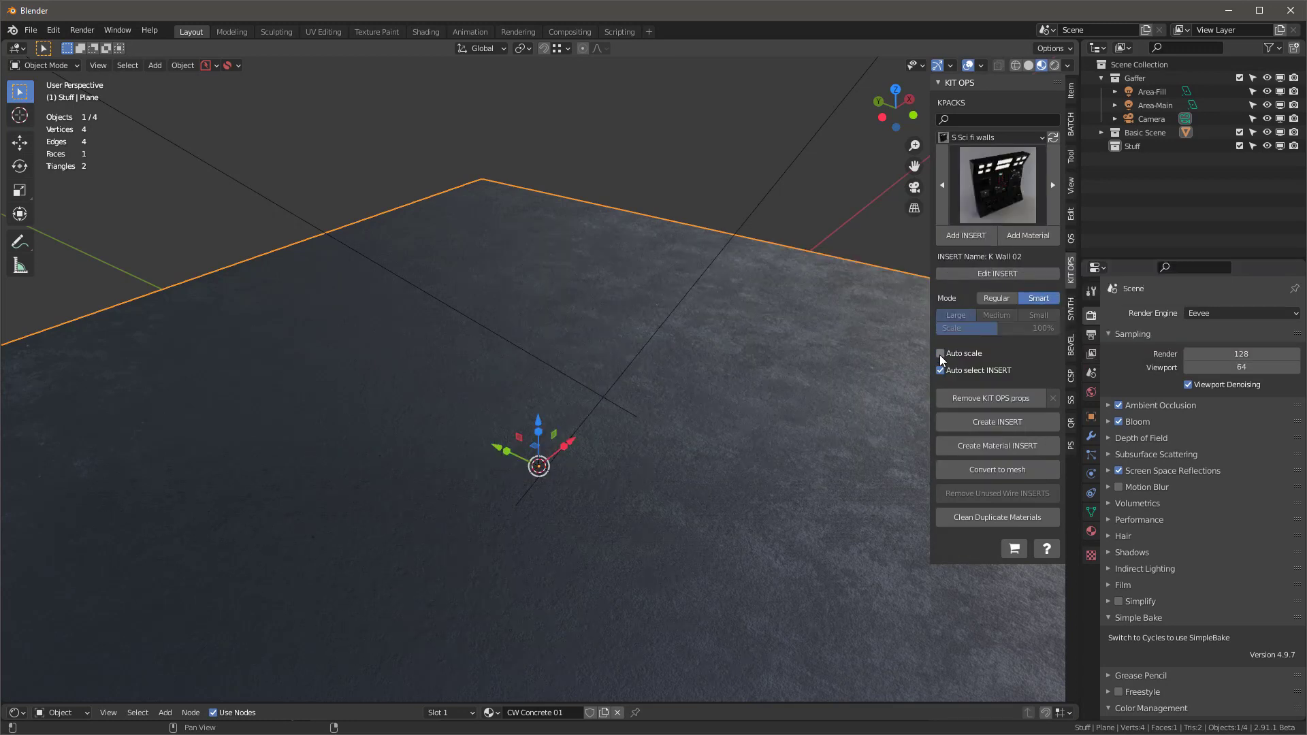
{"action": "left_click", "coordinate": [966, 235]}
{"action": "left_click", "coordinate": [565, 461]}
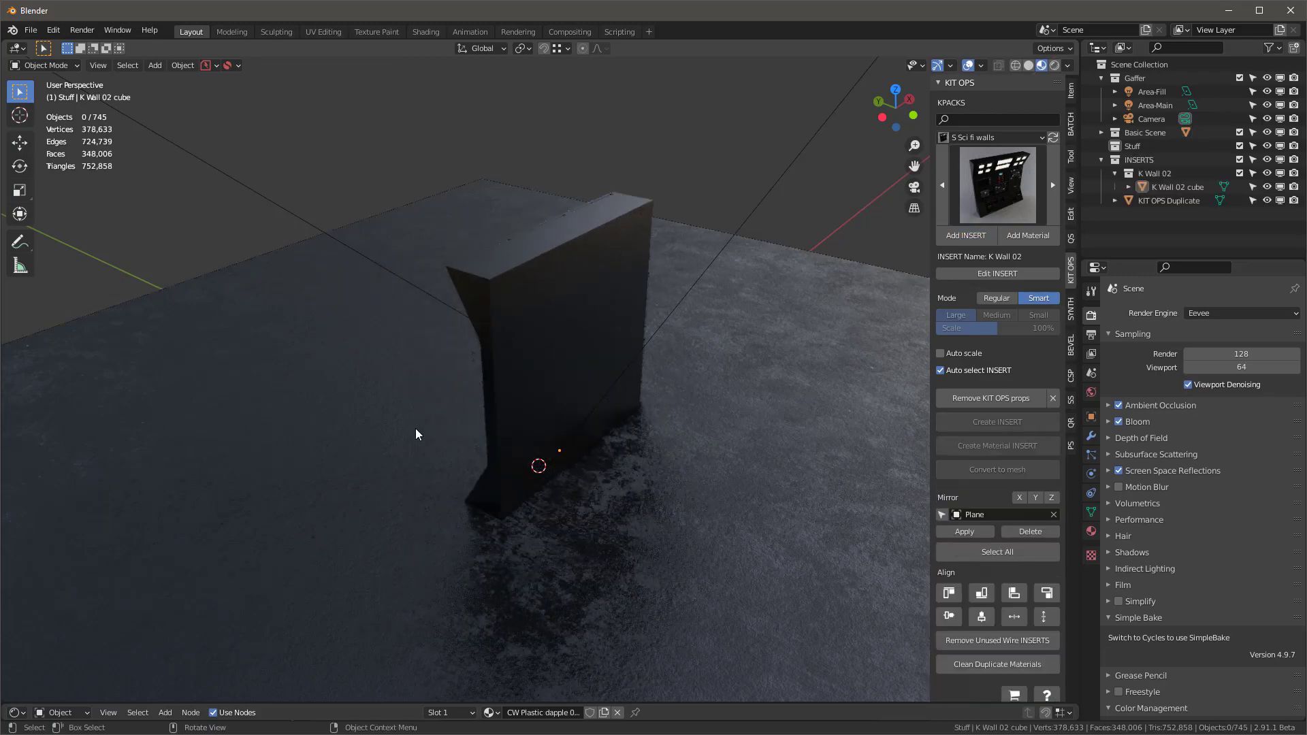
{"action": "middle_click_drag", "start_coordinate": [415, 427], "coordinate": [630, 329]}
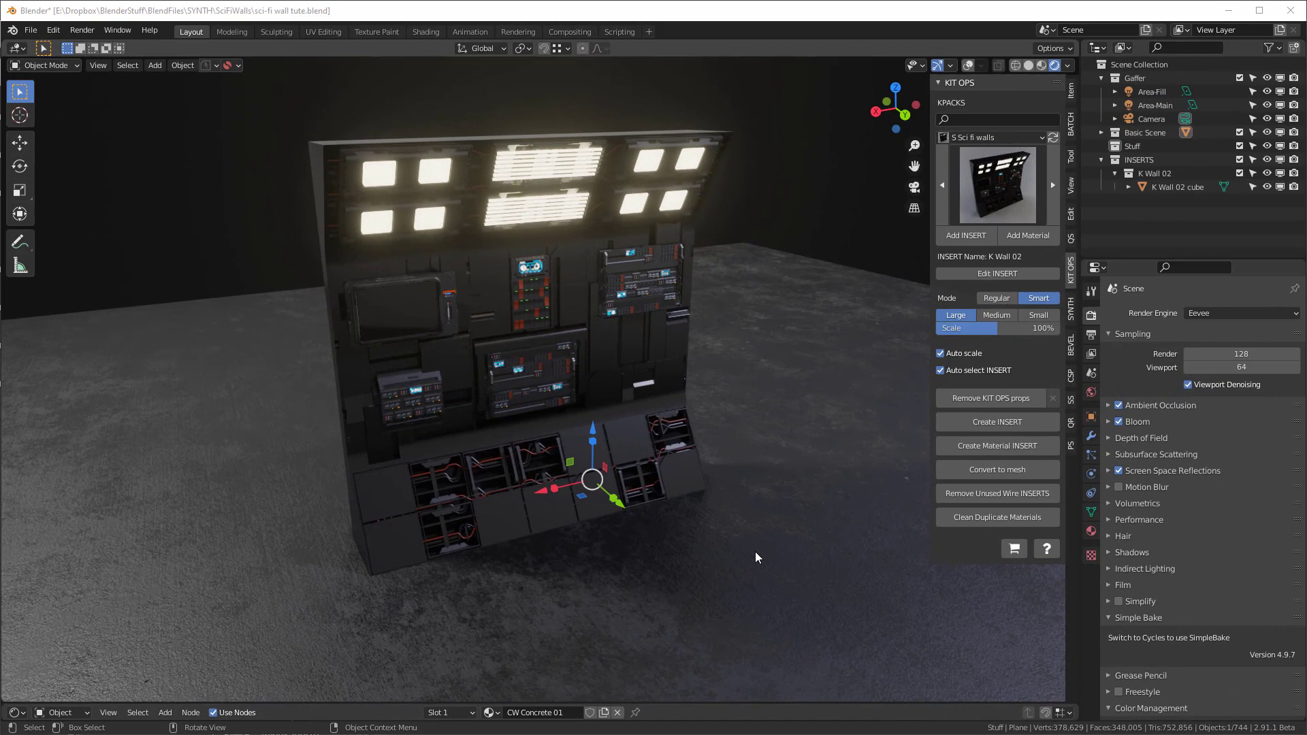
Show the viewport overlays and turn off Auto select INSERT.
{"action": "key", "text": "shift+alt+z"}
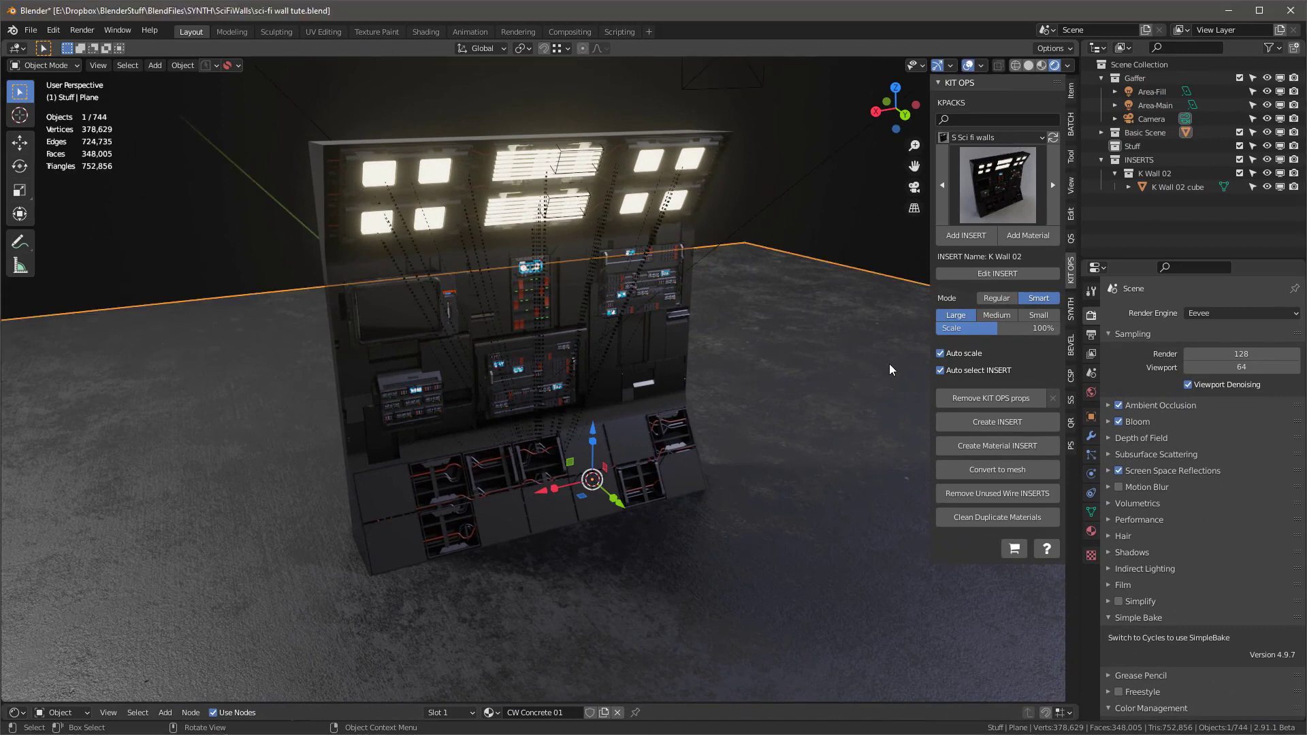
{"action": "left_click", "coordinate": [435, 394]}
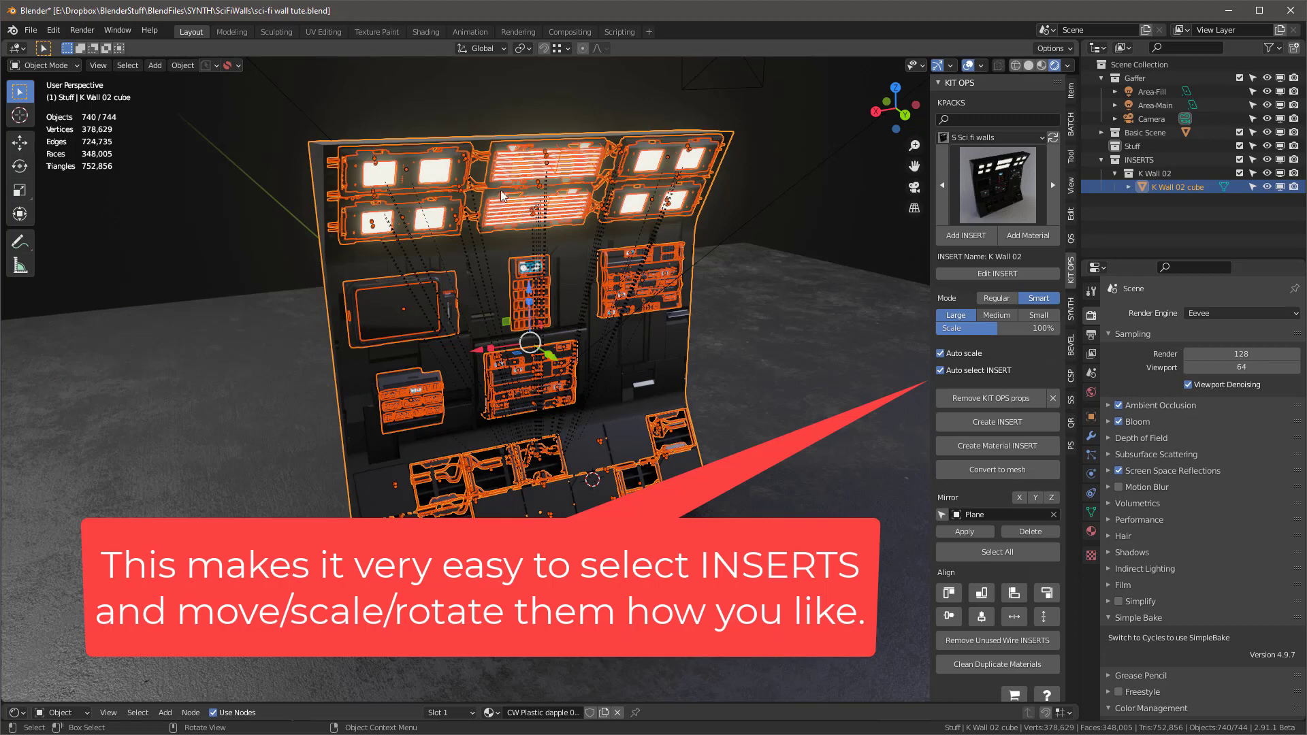
{"action": "left_click", "coordinate": [940, 371]}
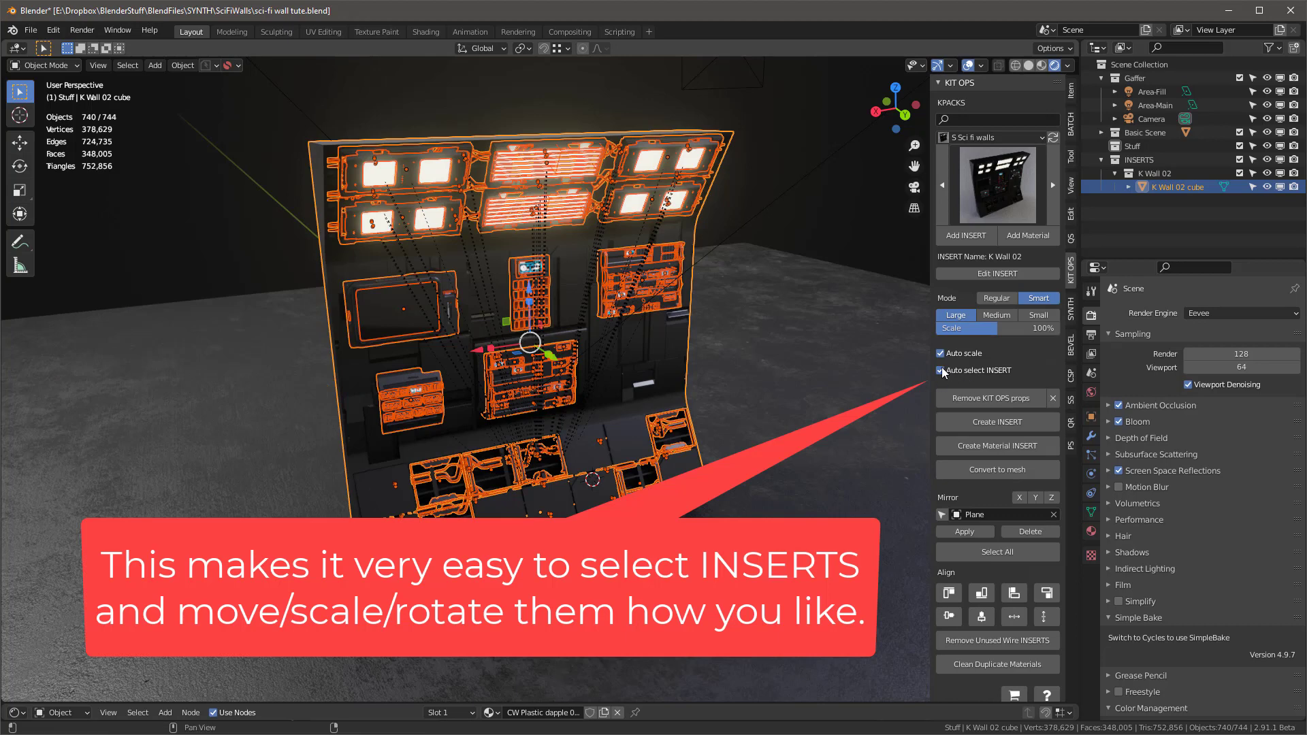
Select the monitor screen and test-move it back, then move the whole wall to a new spot.
{"action": "left_click", "coordinate": [399, 341]}
{"action": "left_click", "coordinate": [415, 328]}
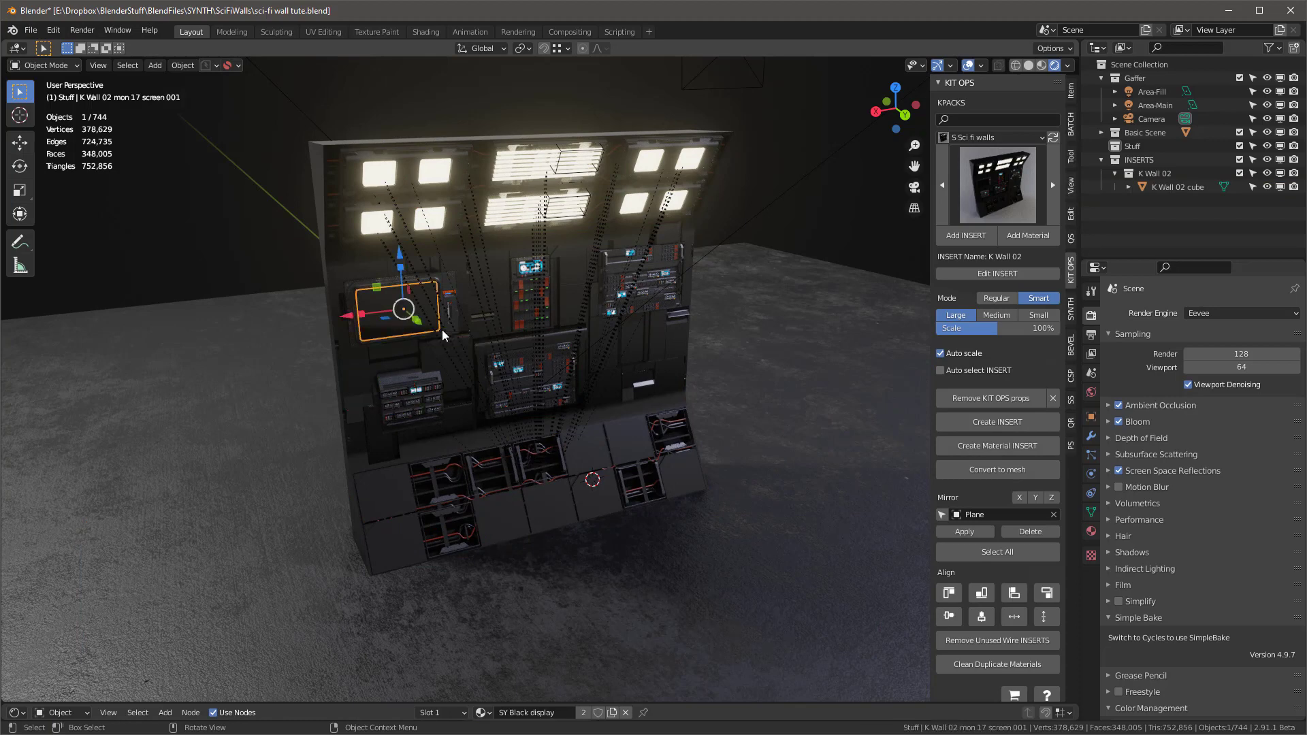
{"action": "key", "text": "g"}
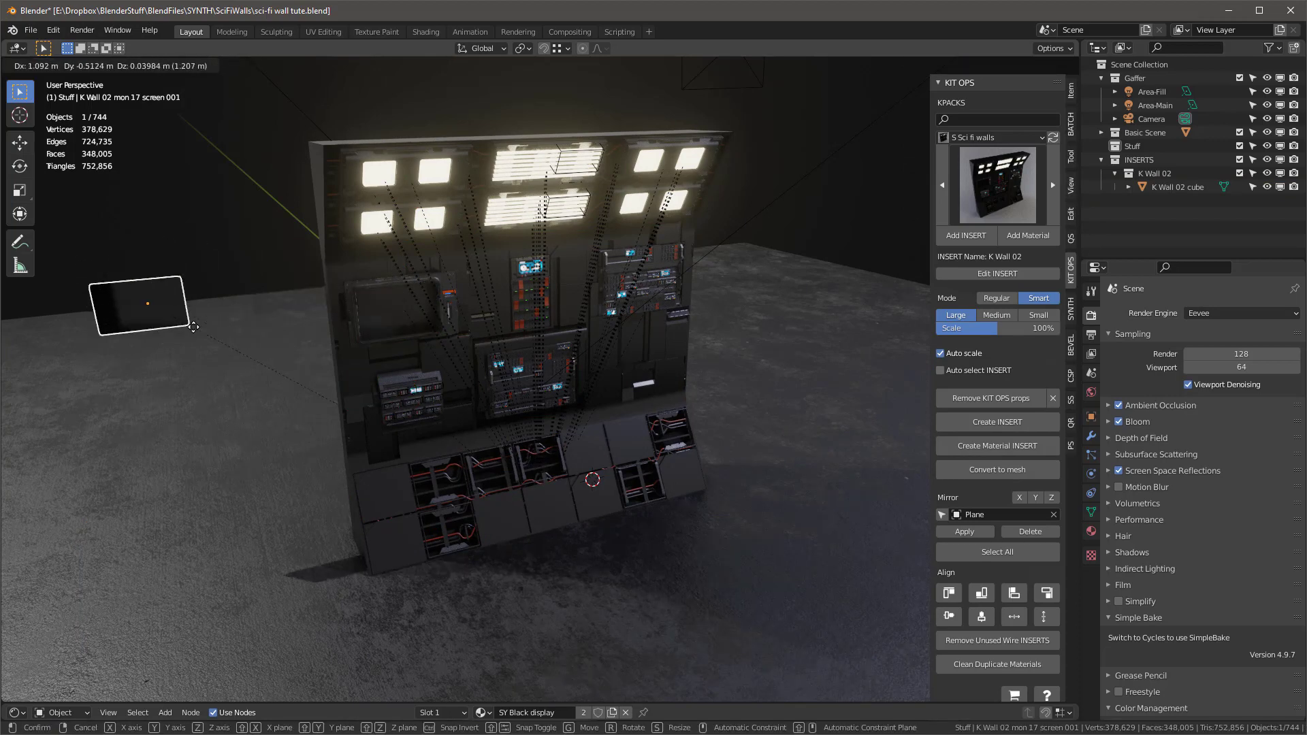
{"action": "key", "text": "Escape"}
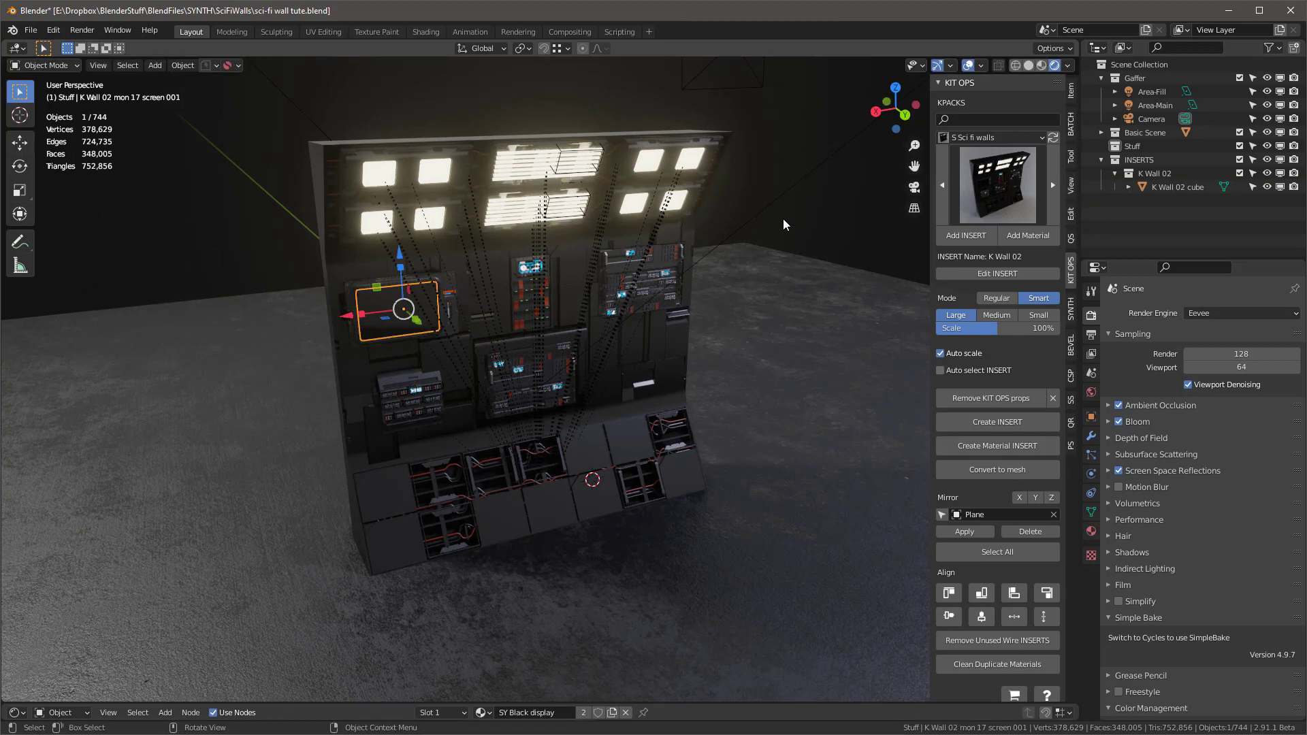
{"action": "left_click", "coordinate": [316, 174]}
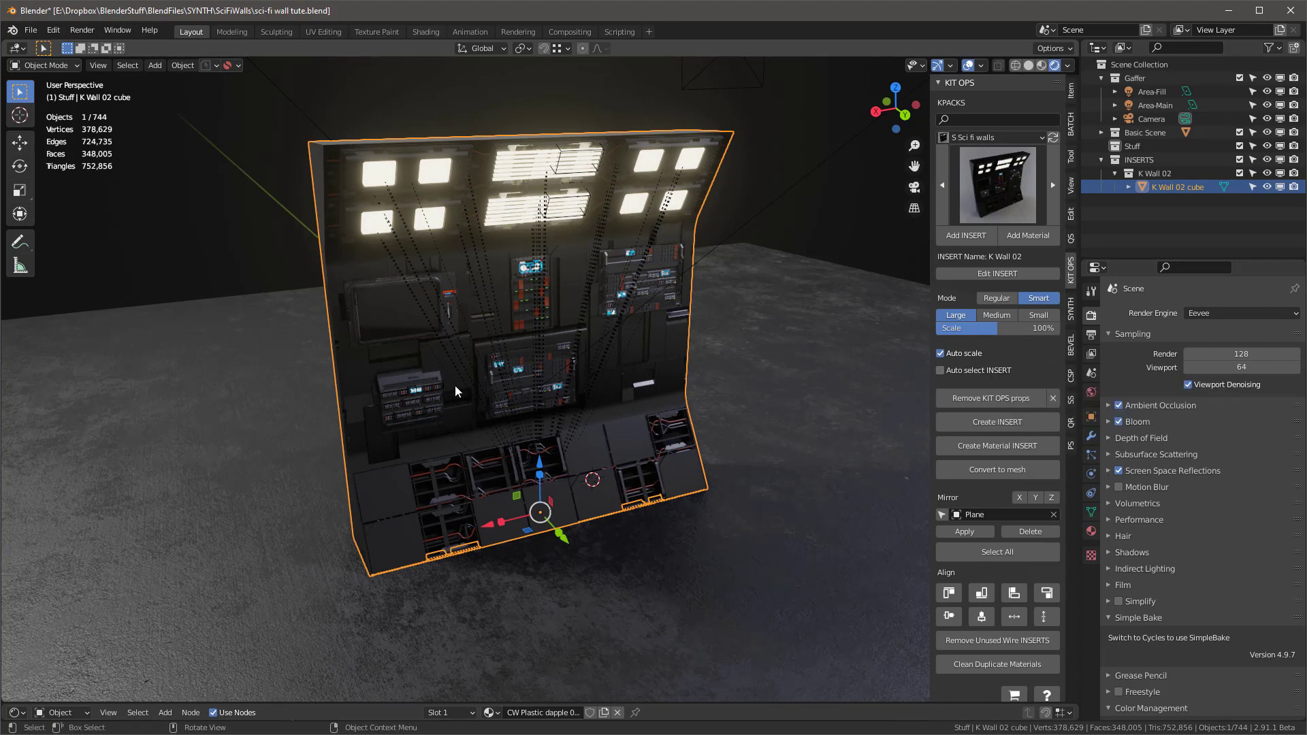
{"action": "key", "text": "g"}
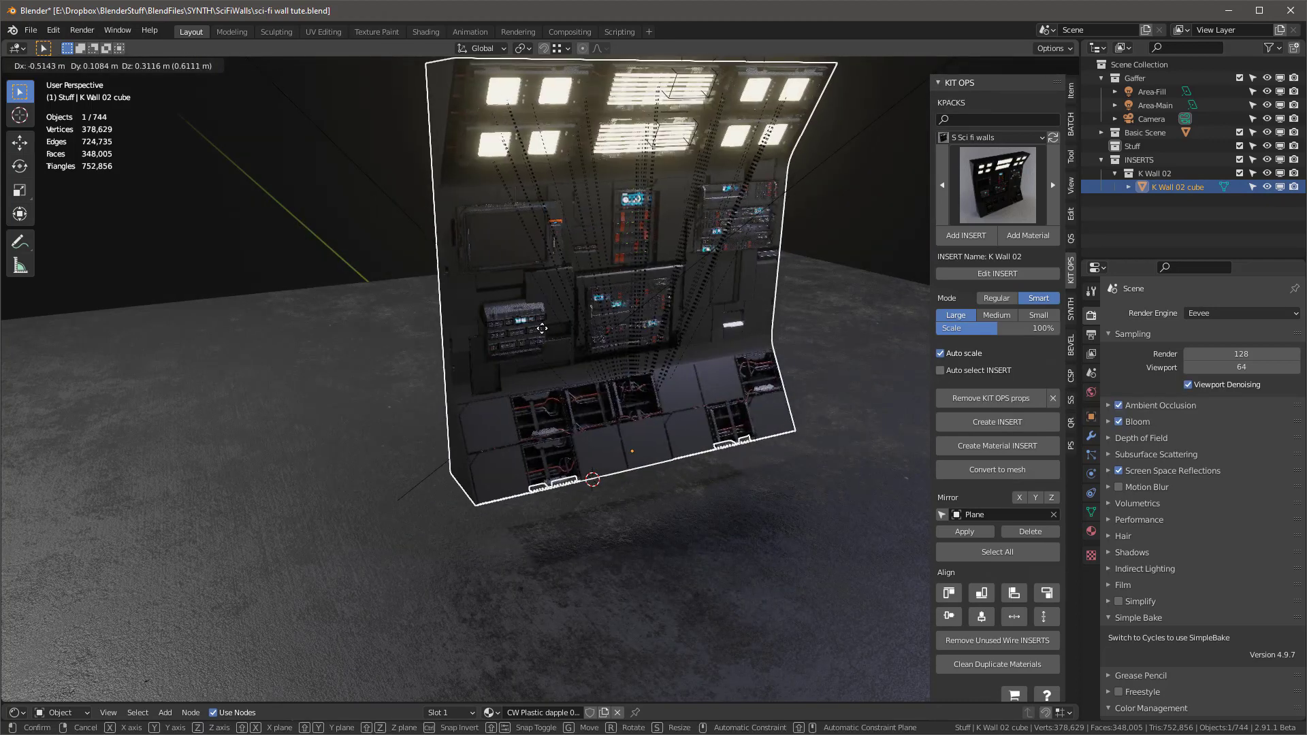
{"action": "left_click", "coordinate": [544, 386]}
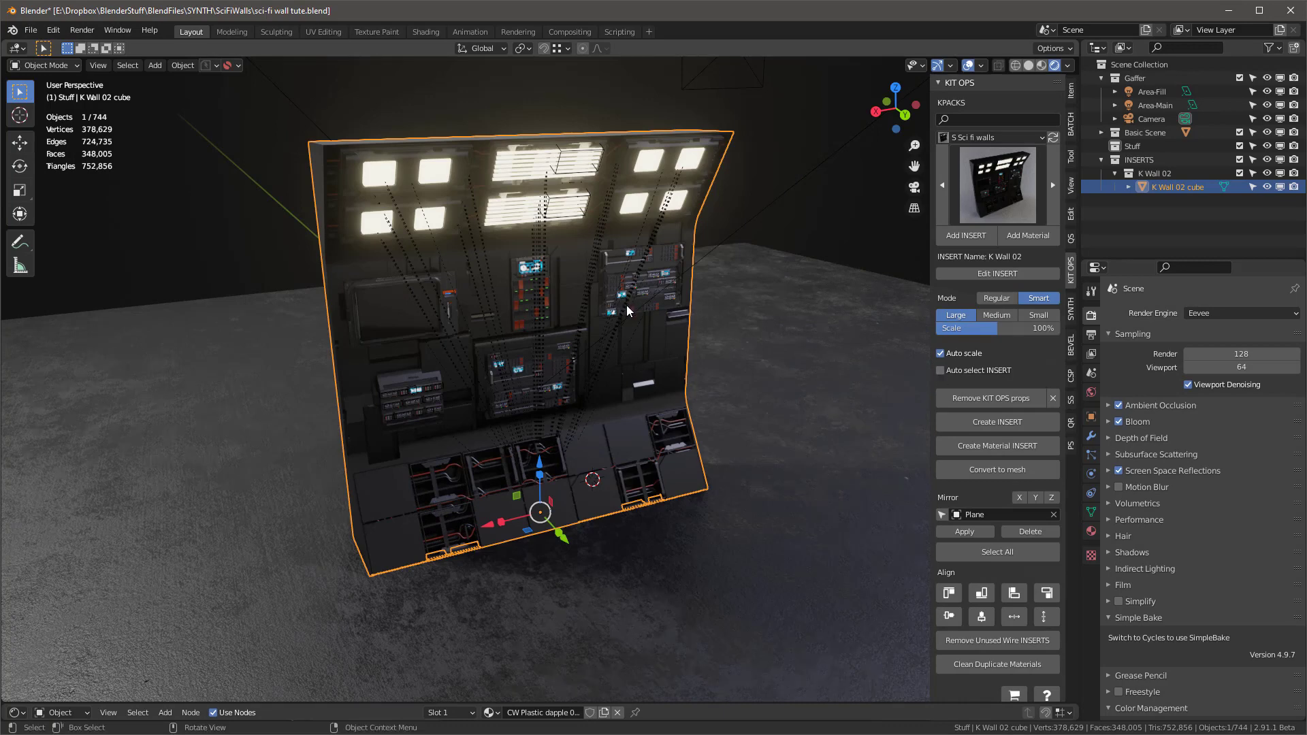
Expand the K Wall 02 cube in an enlarged Outliner to list its child parts.
{"action": "left_click", "coordinate": [1128, 187]}
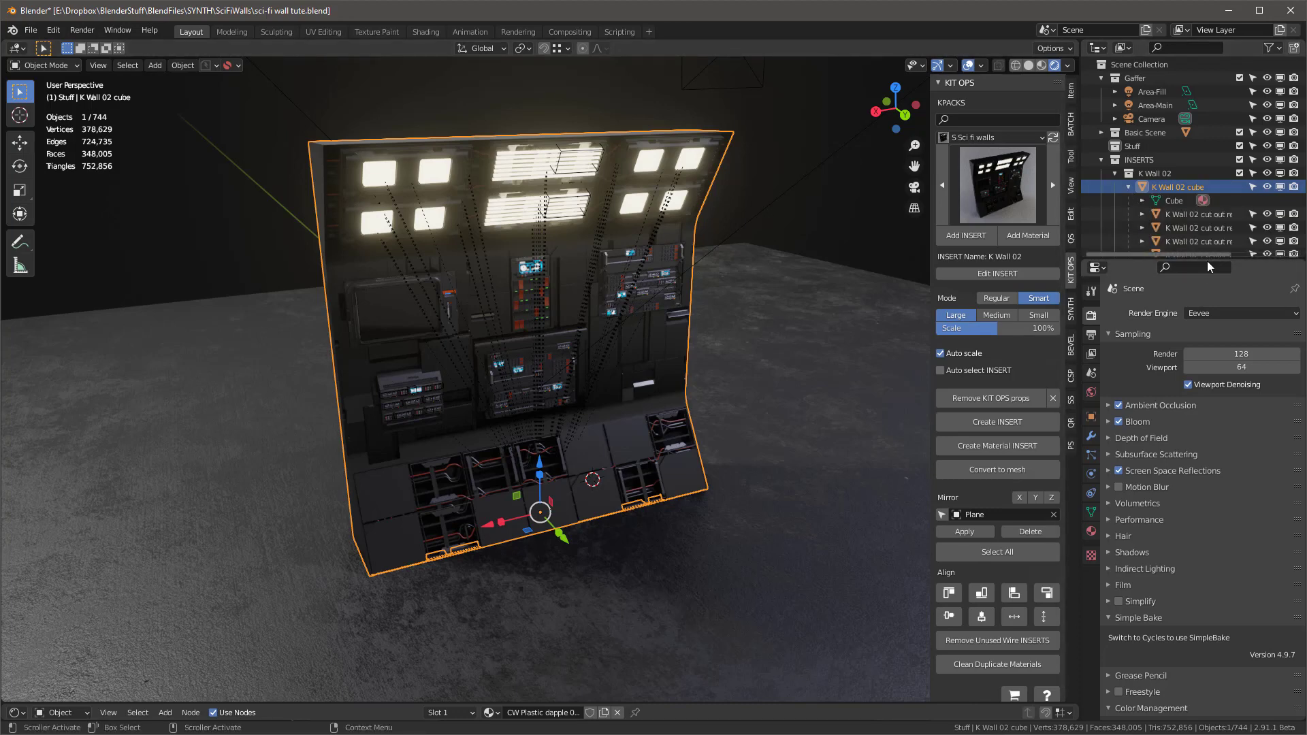
{"action": "left_click_drag", "start_coordinate": [1209, 260], "coordinate": [1209, 679]}
{"action": "scroll", "coordinate": [1171, 436], "scroll_direction": "down", "scroll_amount": 10}
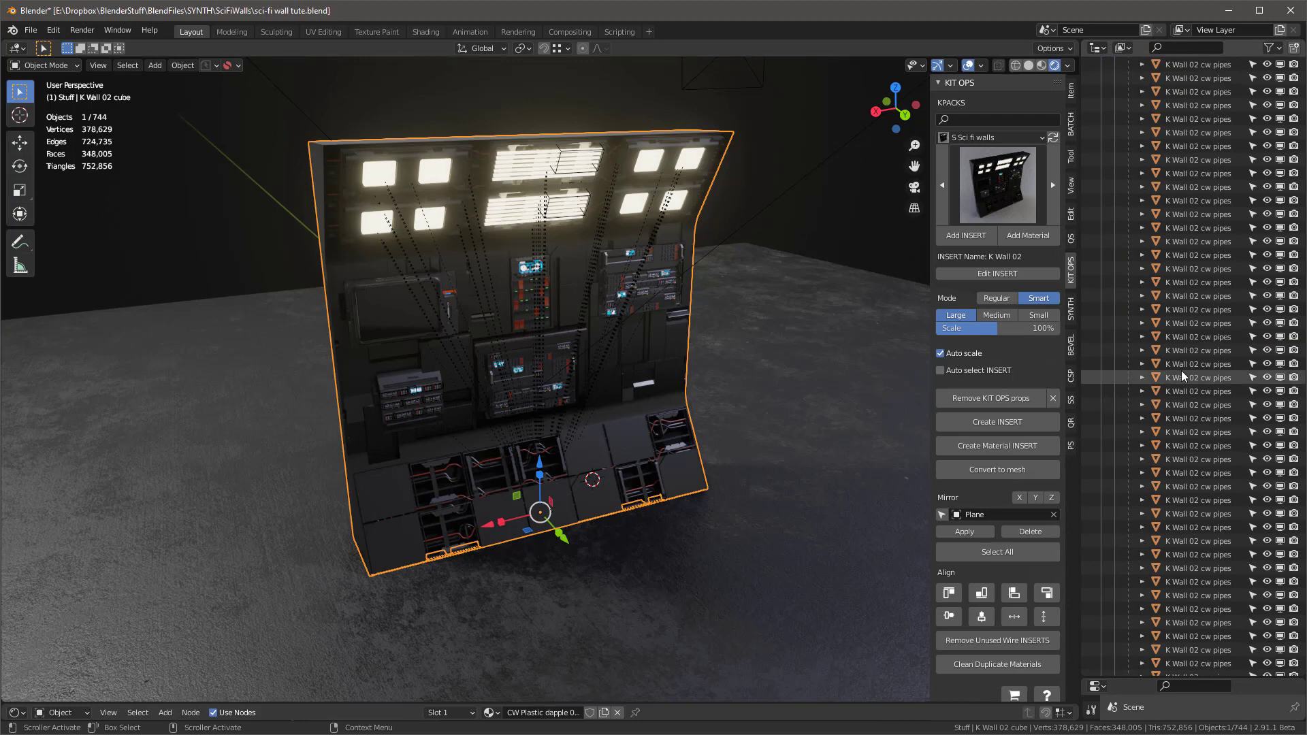
{"action": "scroll", "coordinate": [1193, 299], "scroll_direction": "up", "scroll_amount": 10}
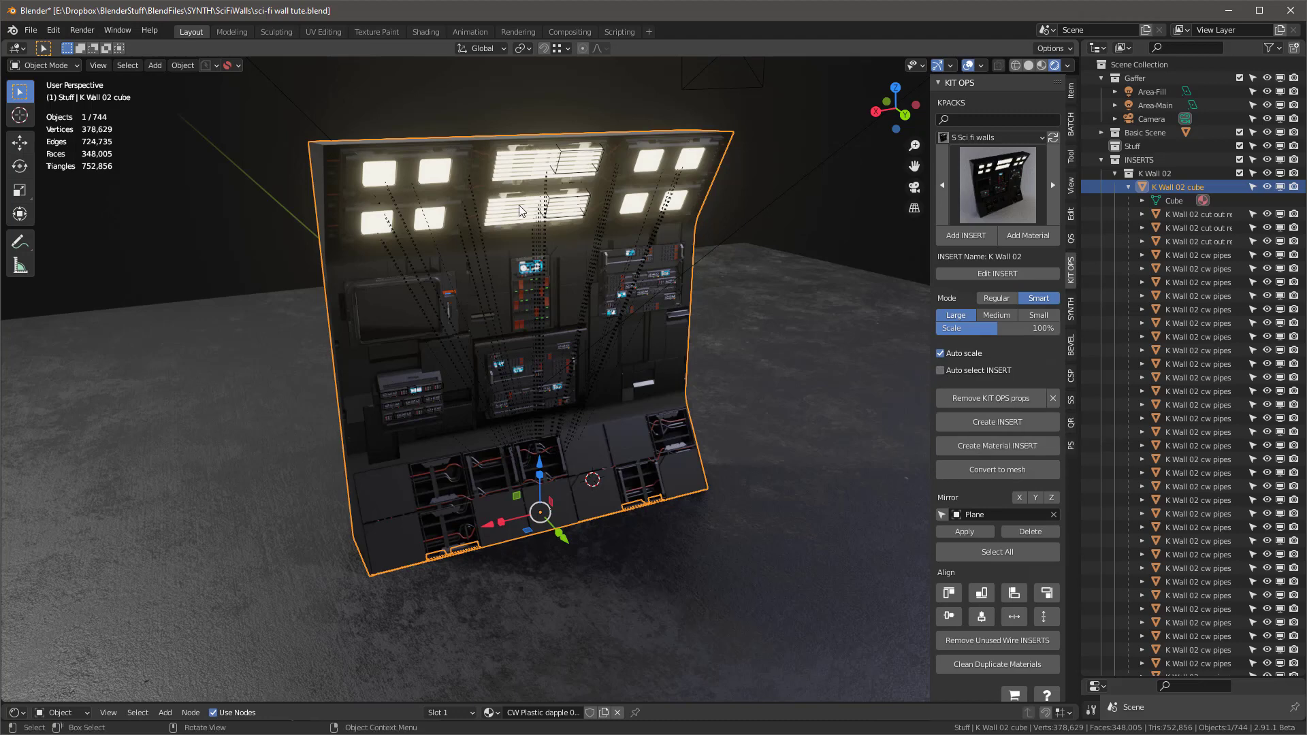
Remove the KIT OPS props from the wall cube, then check the switch box and reselect the wall.
{"action": "left_click", "coordinate": [989, 399]}
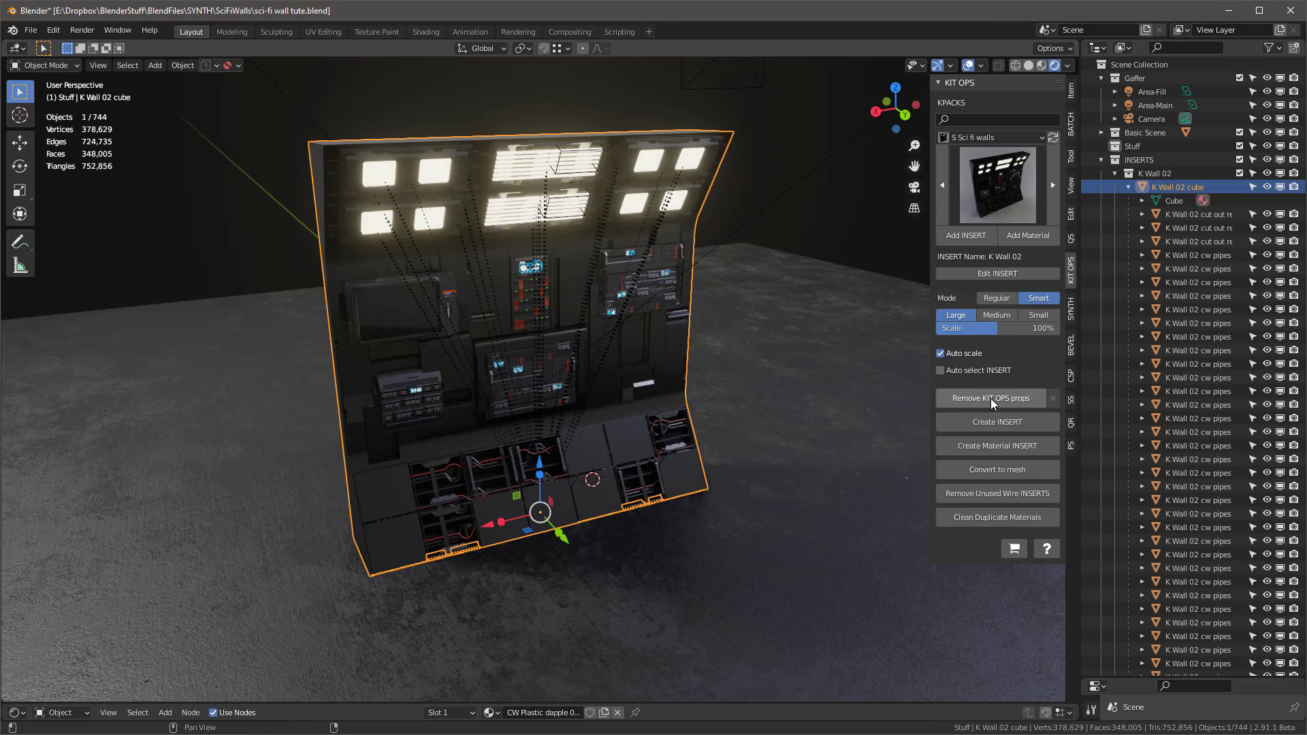
{"action": "left_click", "coordinate": [548, 277]}
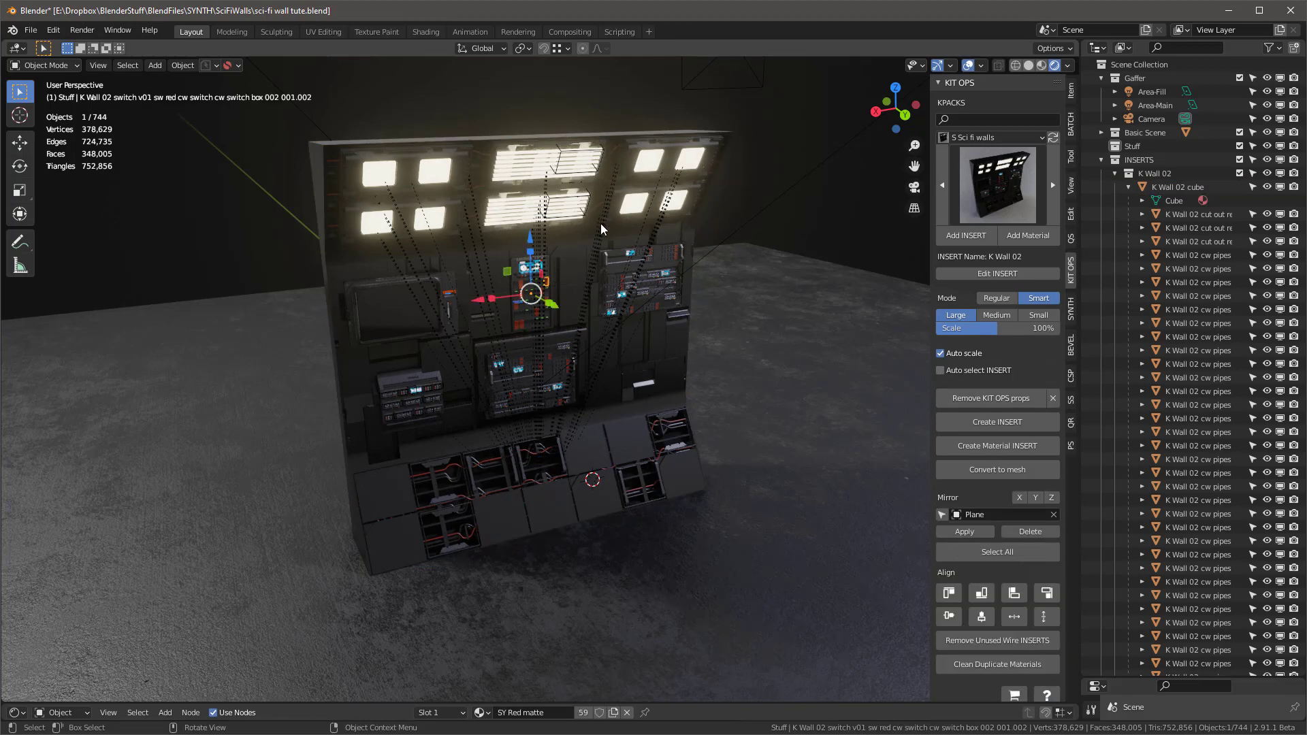
{"action": "left_click", "coordinate": [577, 136]}
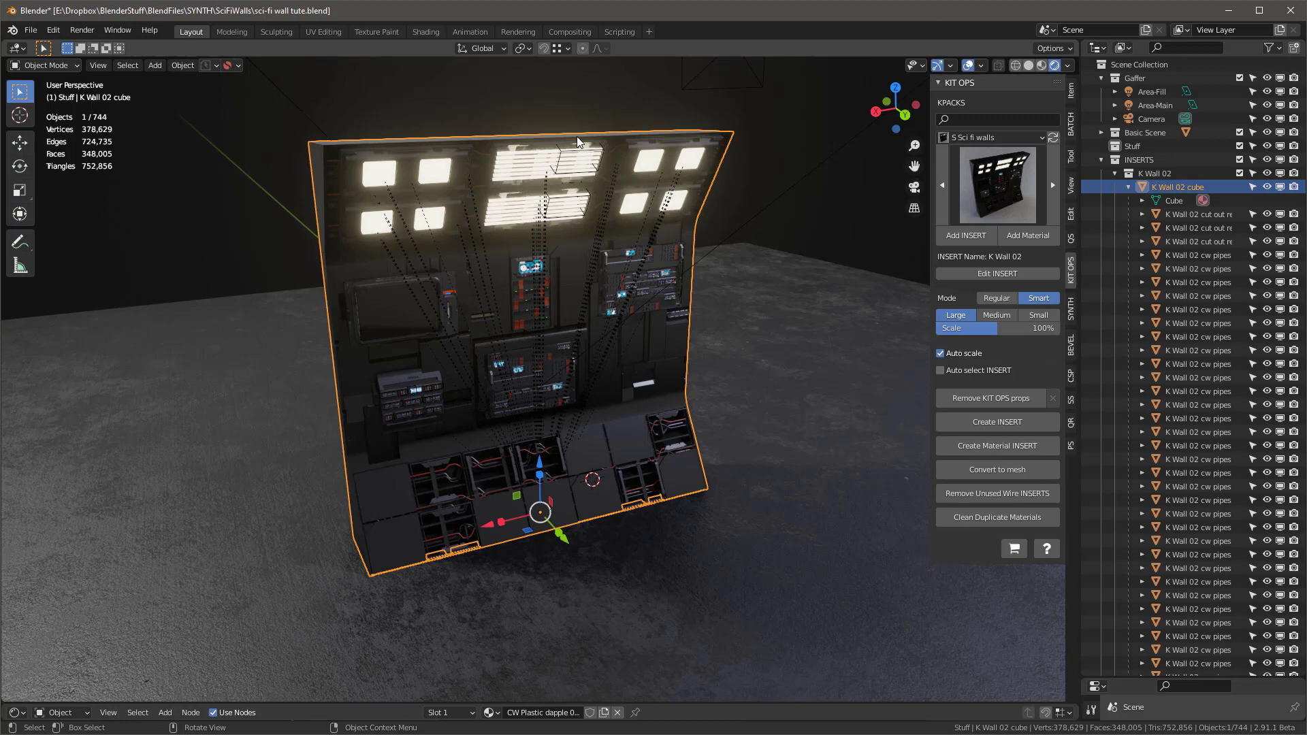
Select all objects in the K Wall 02 hierarchy and remove their KIT OPS props.
{"action": "right_click", "coordinate": [1159, 173]}
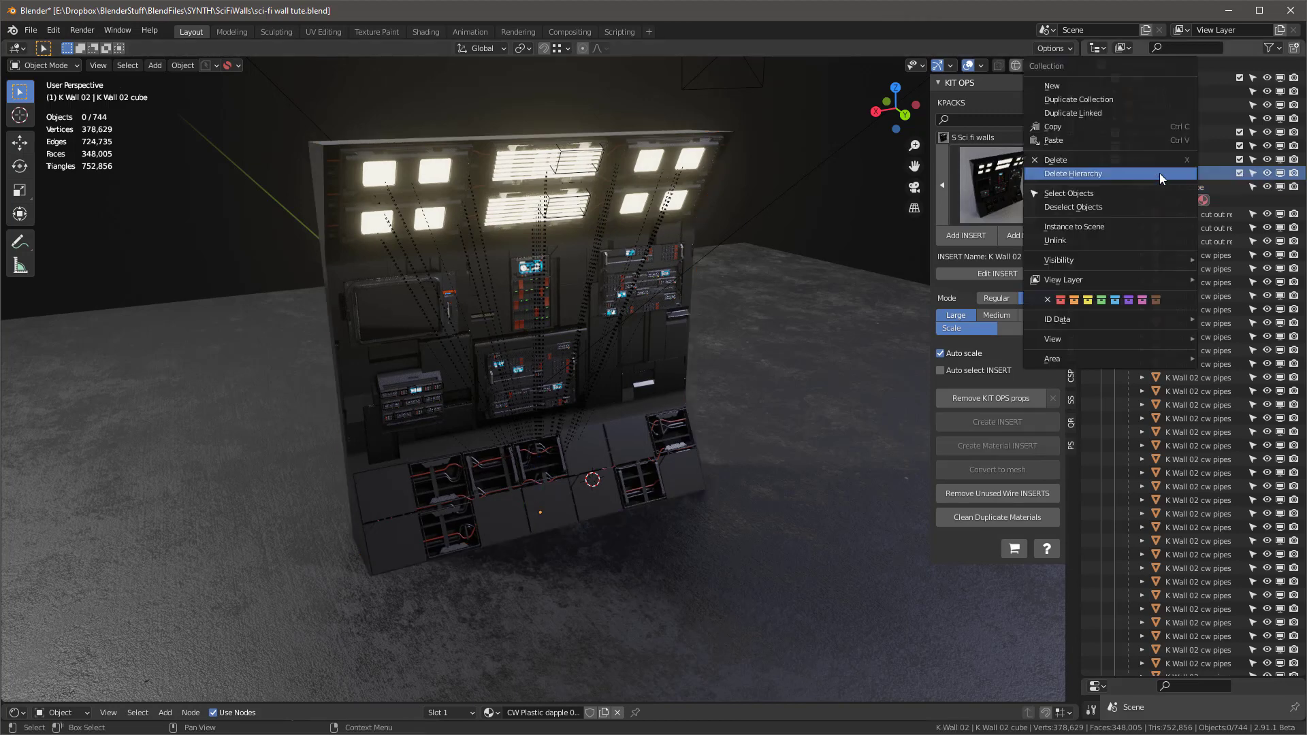
{"action": "left_click", "coordinate": [1109, 197]}
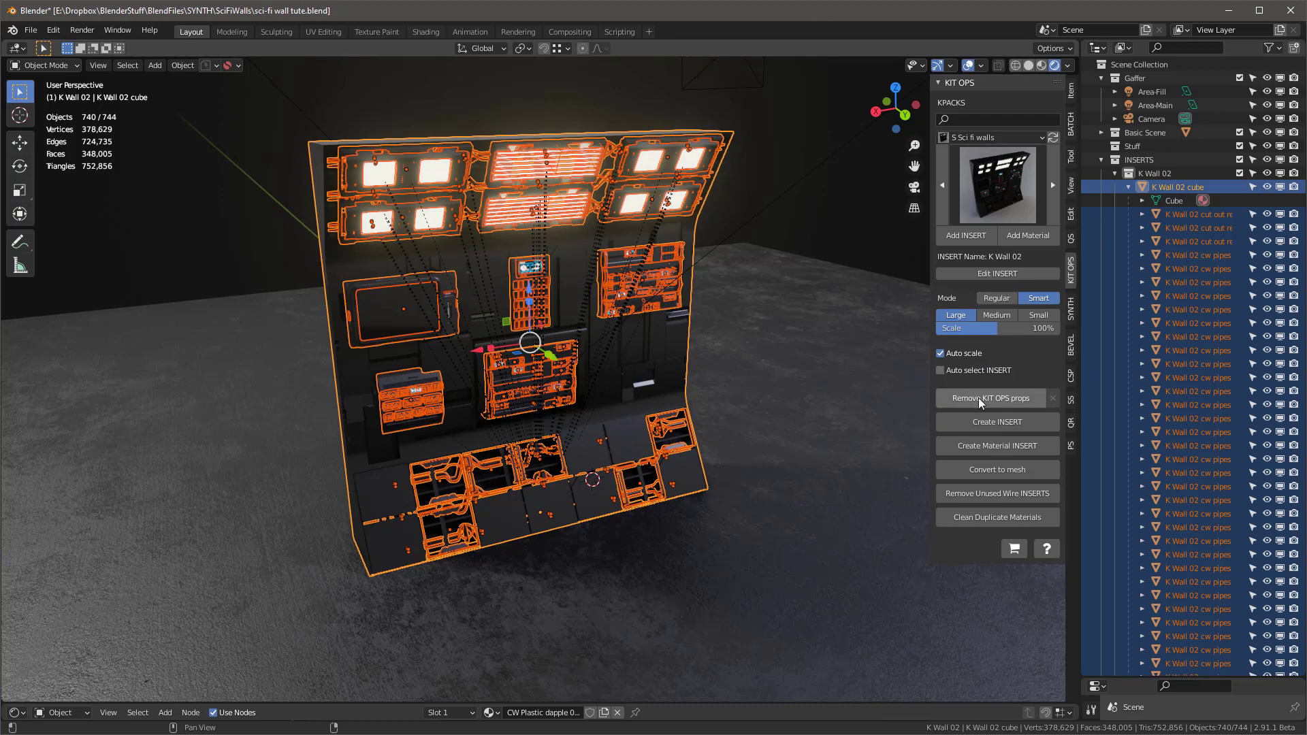
{"action": "left_click", "coordinate": [803, 203]}
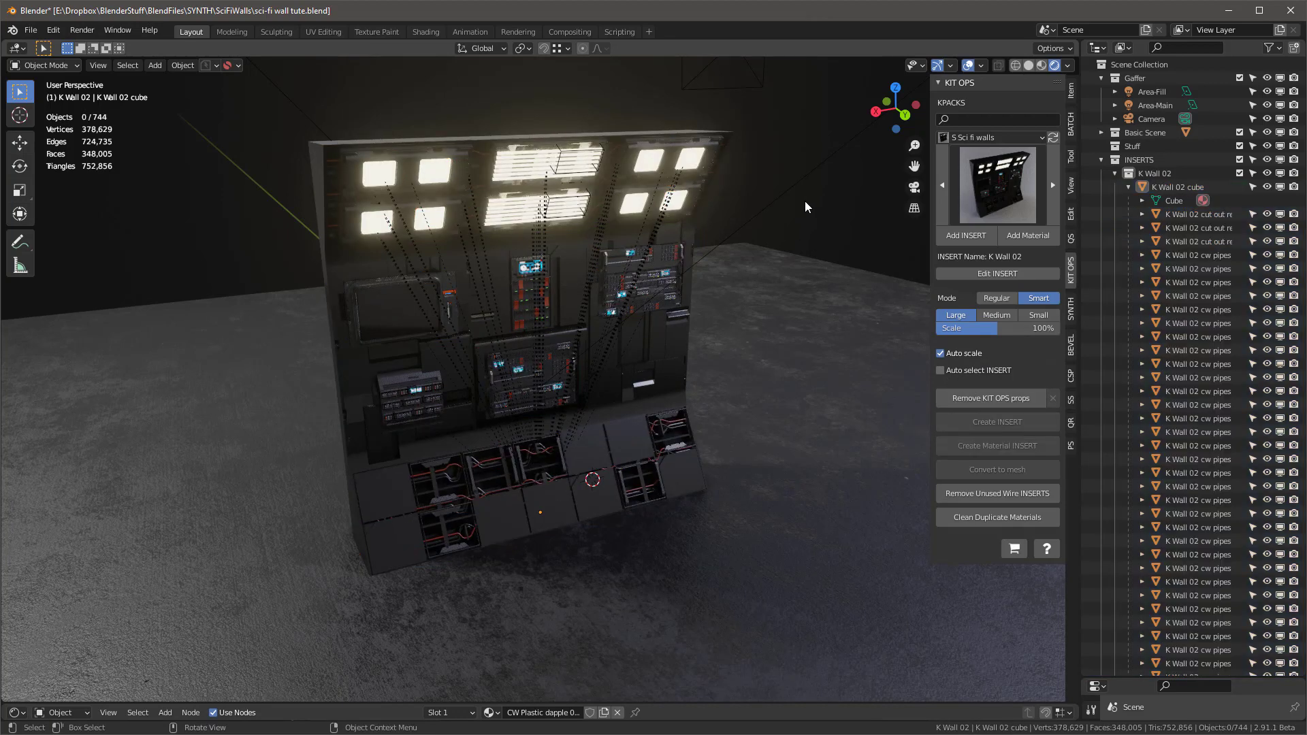
Select the wall, start a move and cancel it, then select the rack display.
{"action": "left_click", "coordinate": [312, 165]}
{"action": "key", "text": "g"}
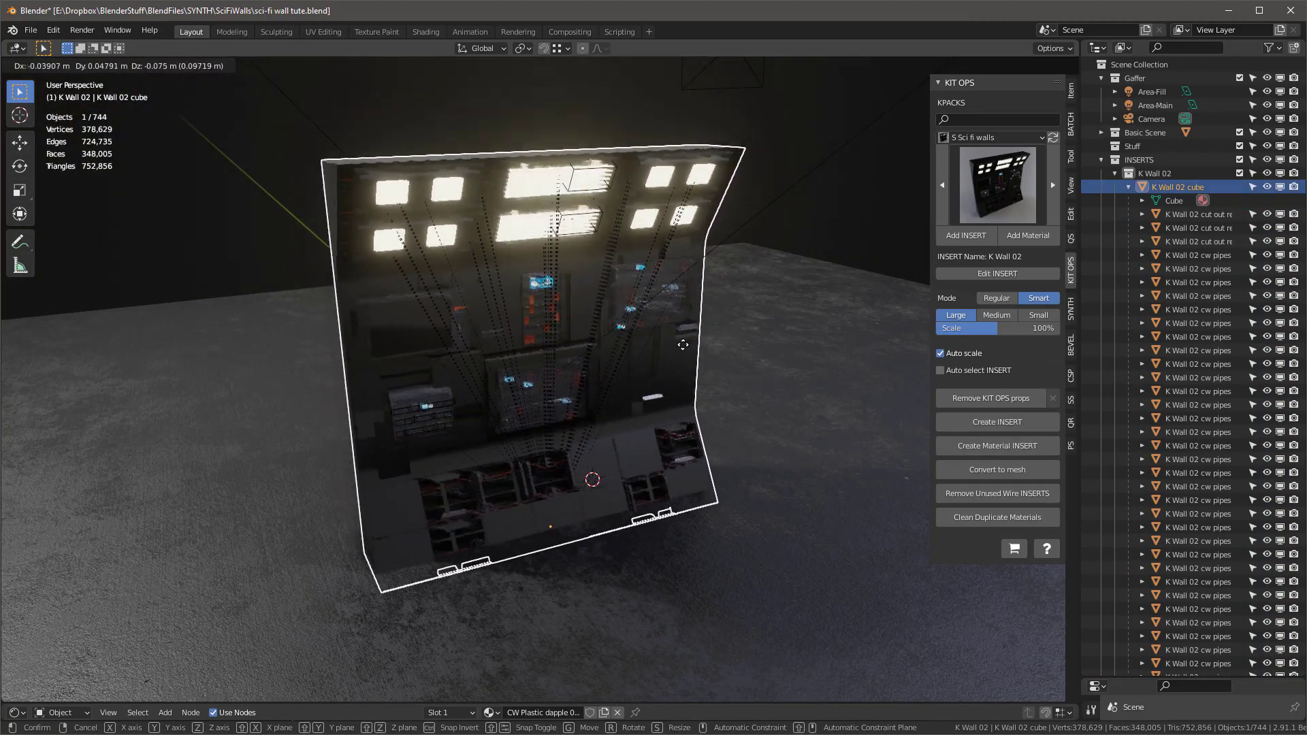
{"action": "right_click", "coordinate": [682, 343]}
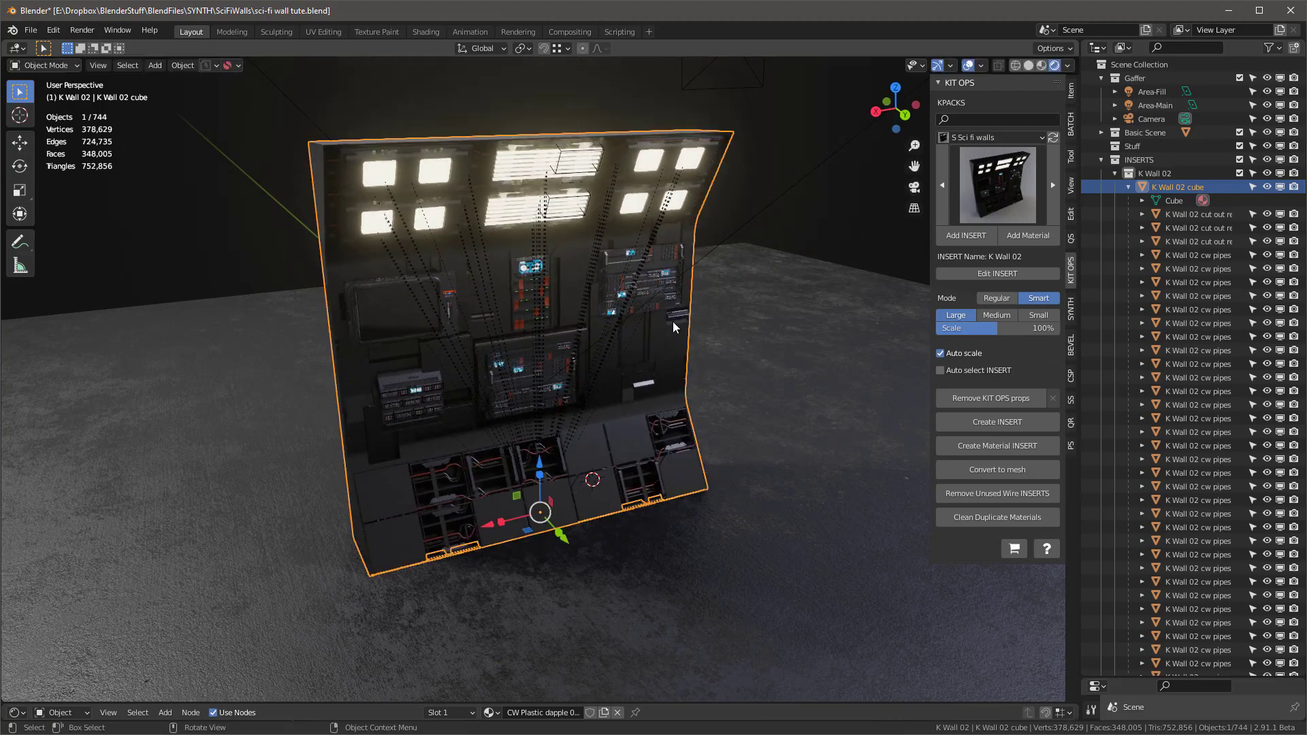
{"action": "left_click", "coordinate": [630, 300]}
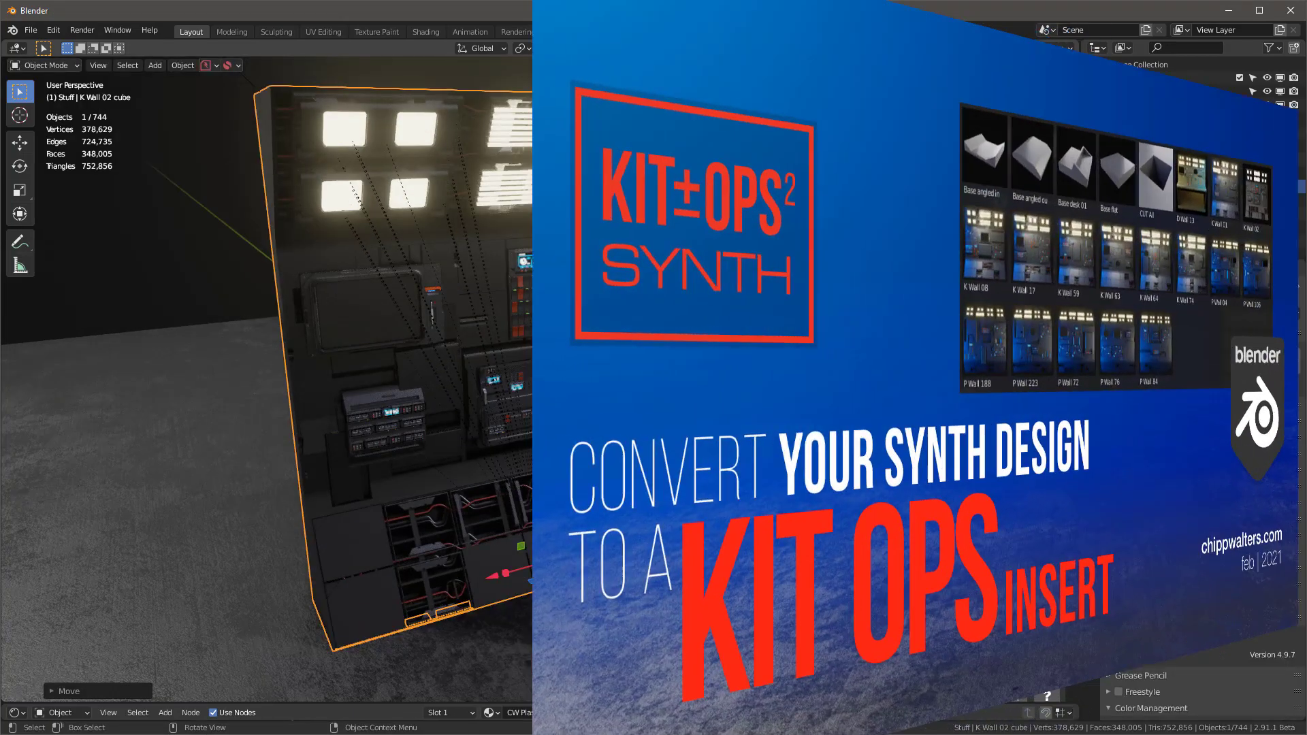